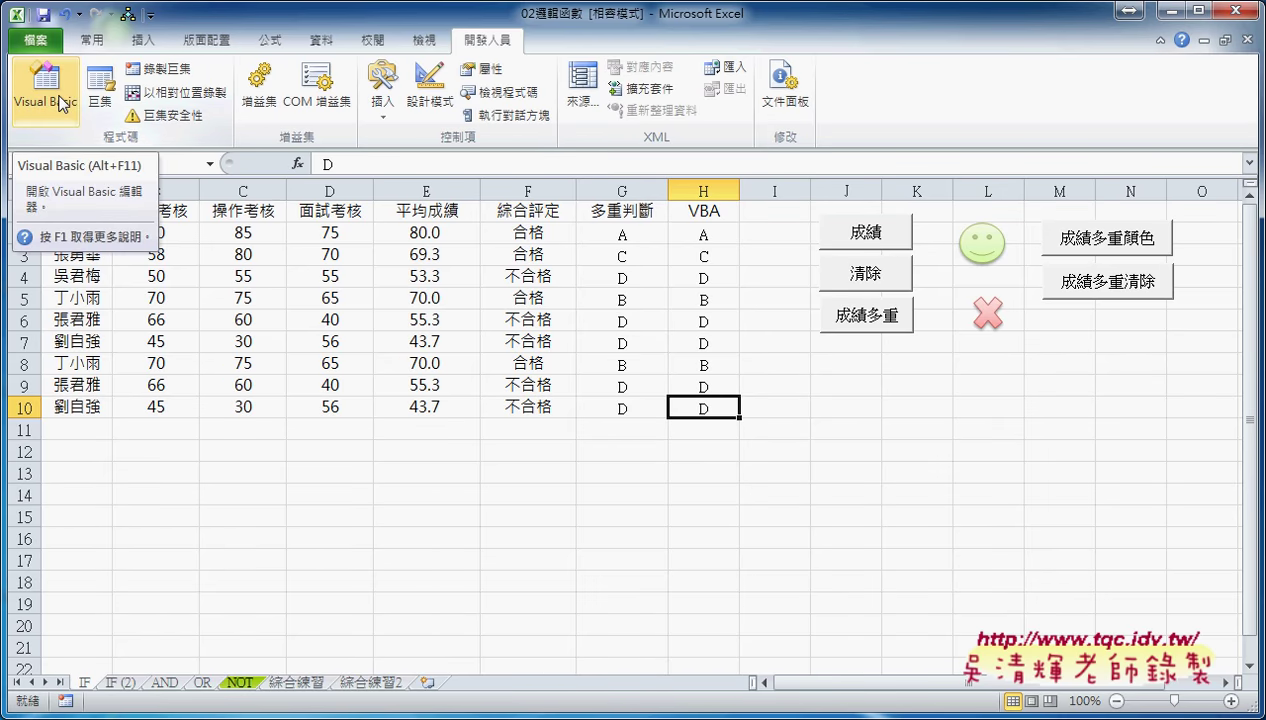
Open the Visual Basic editor and the home form in the designer.
left_click(45, 90)
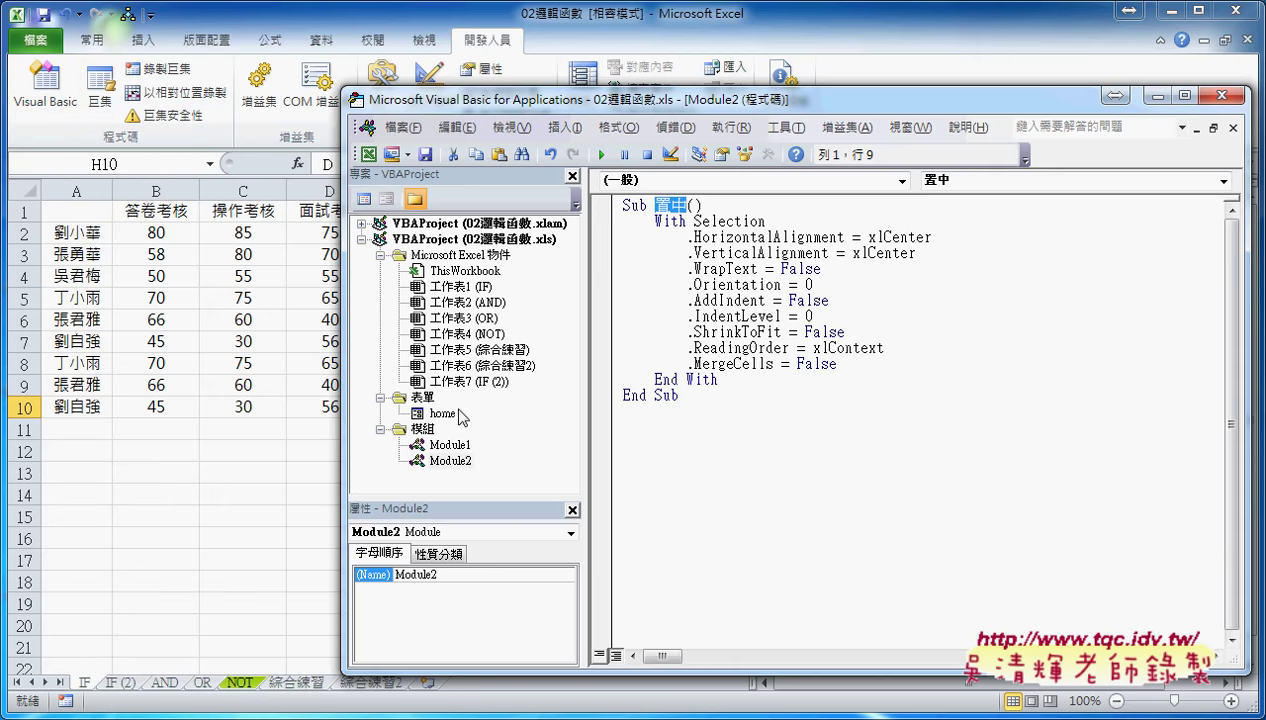
left_click(442, 413)
double_click(442, 413)
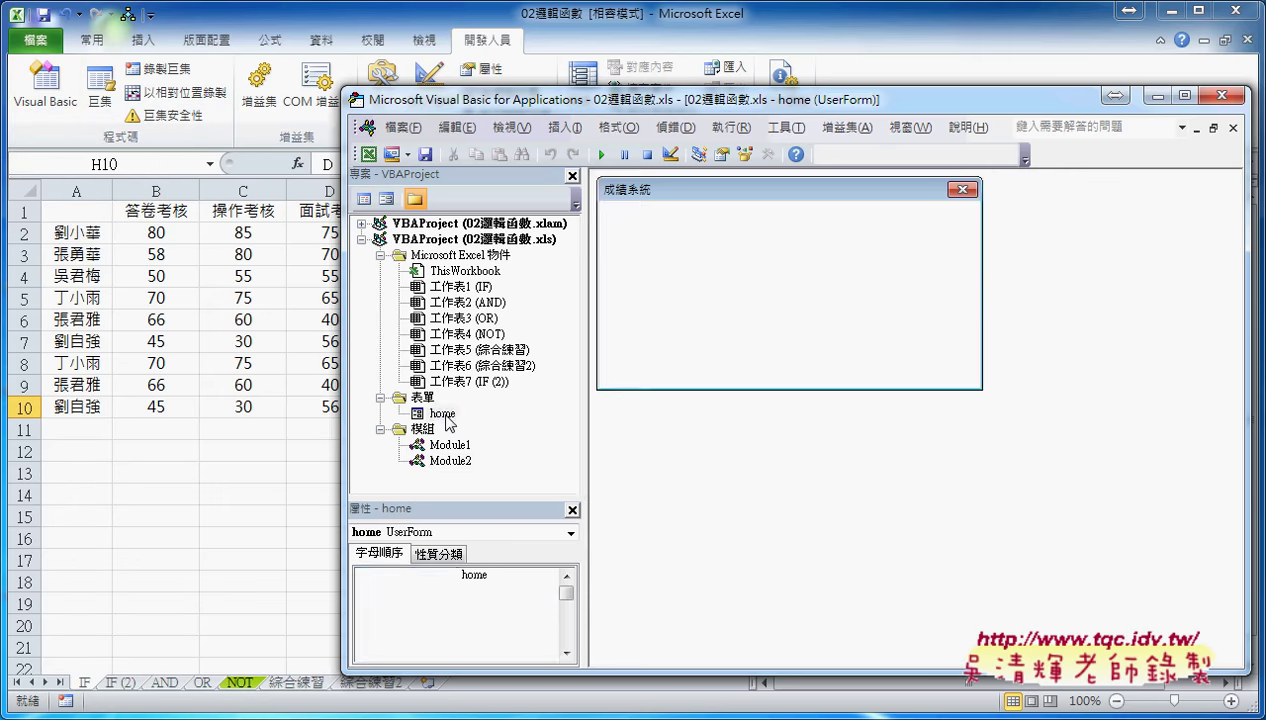
left_click_drag(519, 350, 1103, 201)
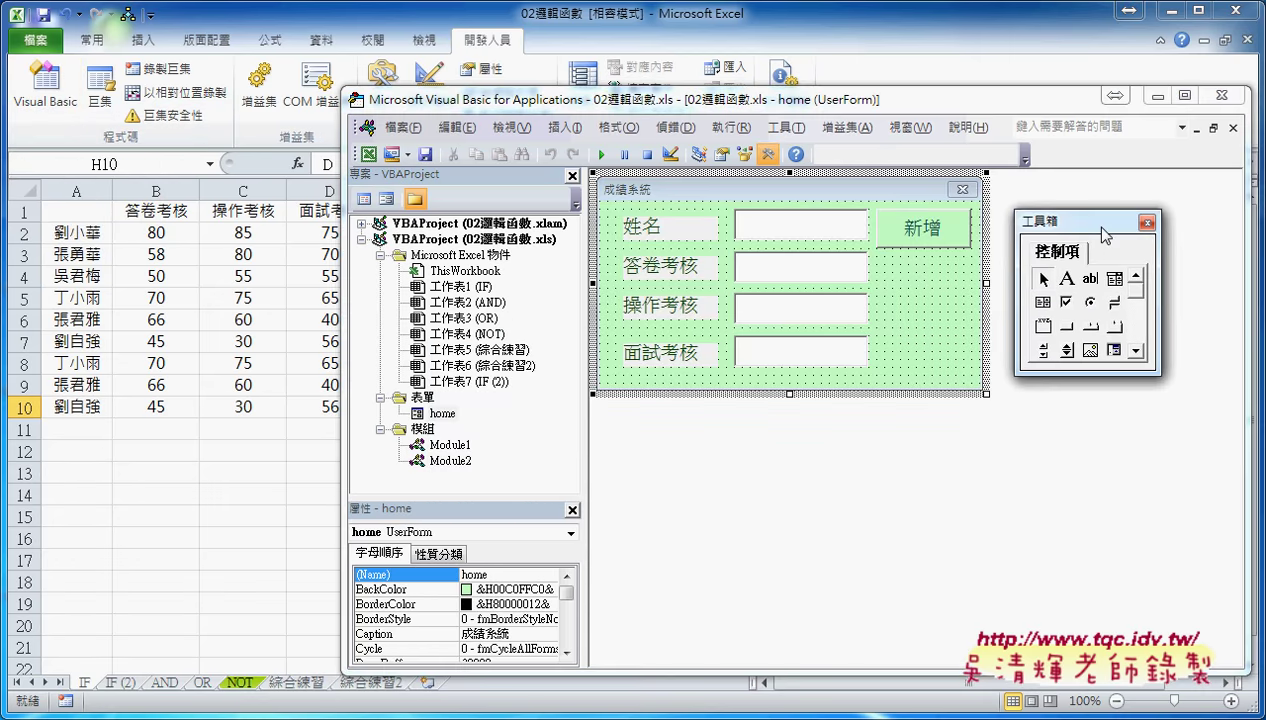
Inspect the home form's 姓名, 答卷考核 and 操作考核 labels and its left edge.
left_click(668, 232)
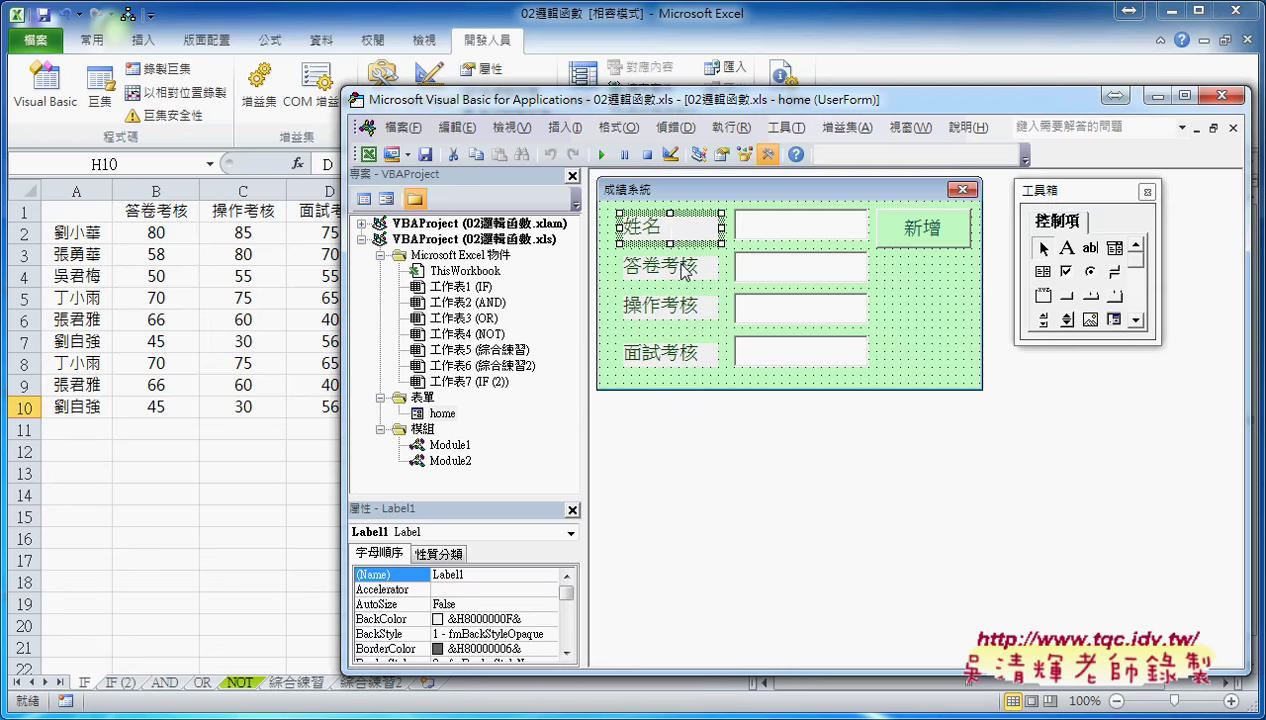
left_click(677, 268)
left_click(679, 314)
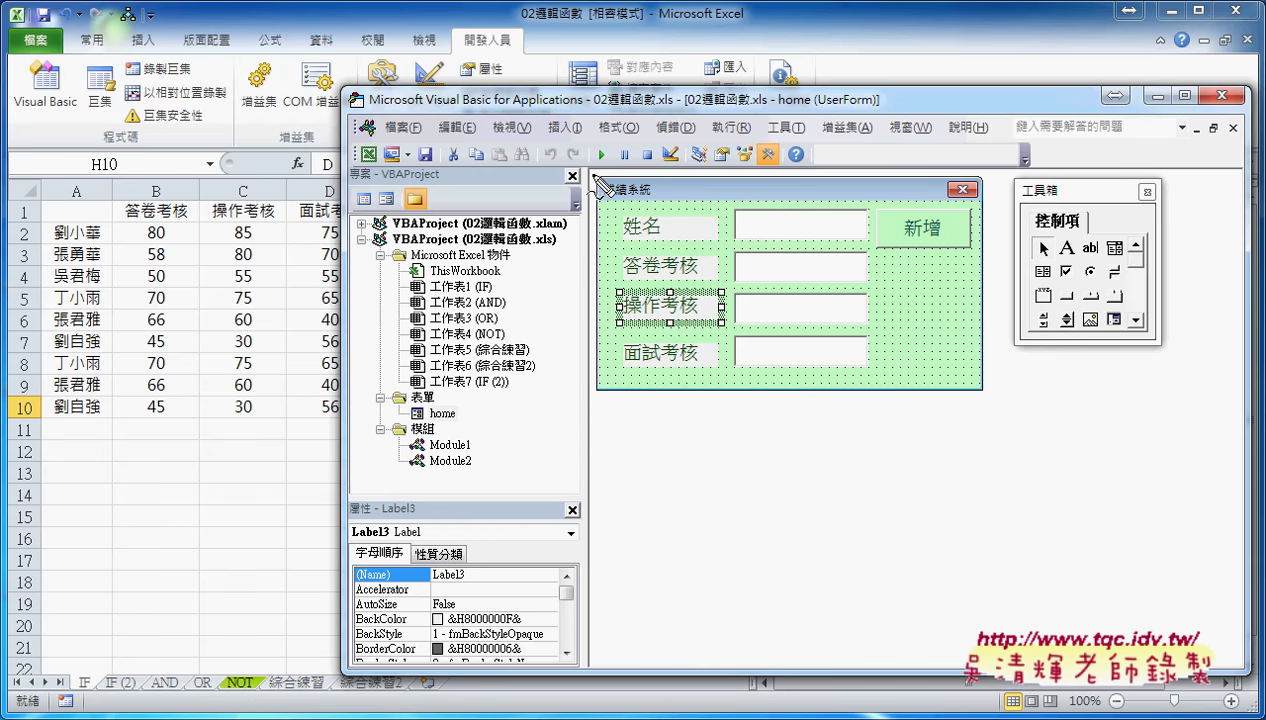
left_click_drag(593, 176, 603, 390)
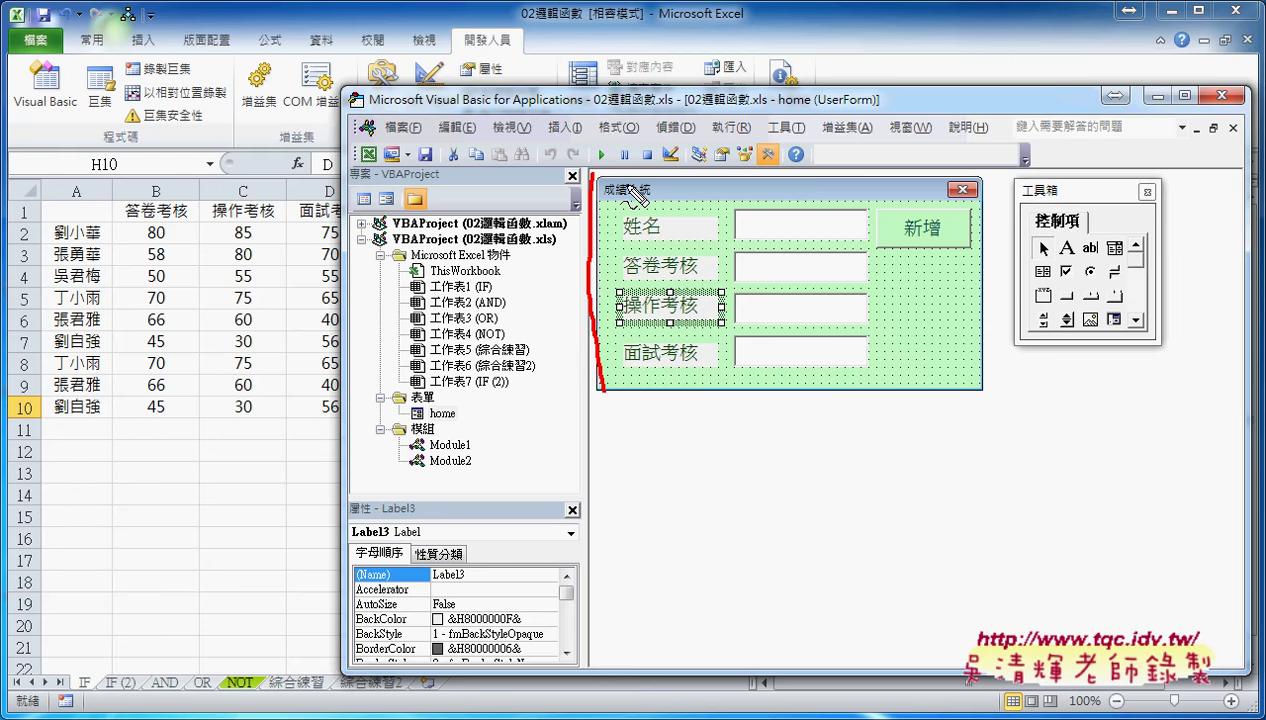
key("Escape")
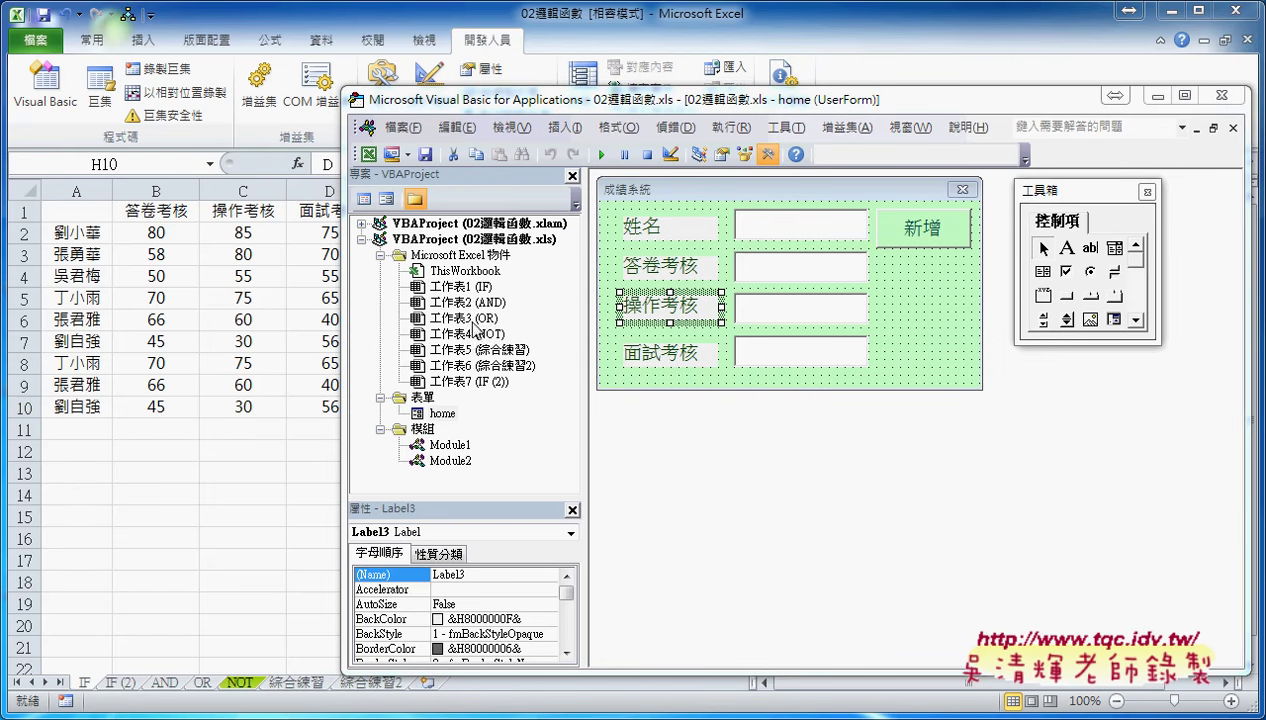
Insert a new blank UserForm, UserForm1, via 插入 > 自訂表單.
right_click(452, 383)
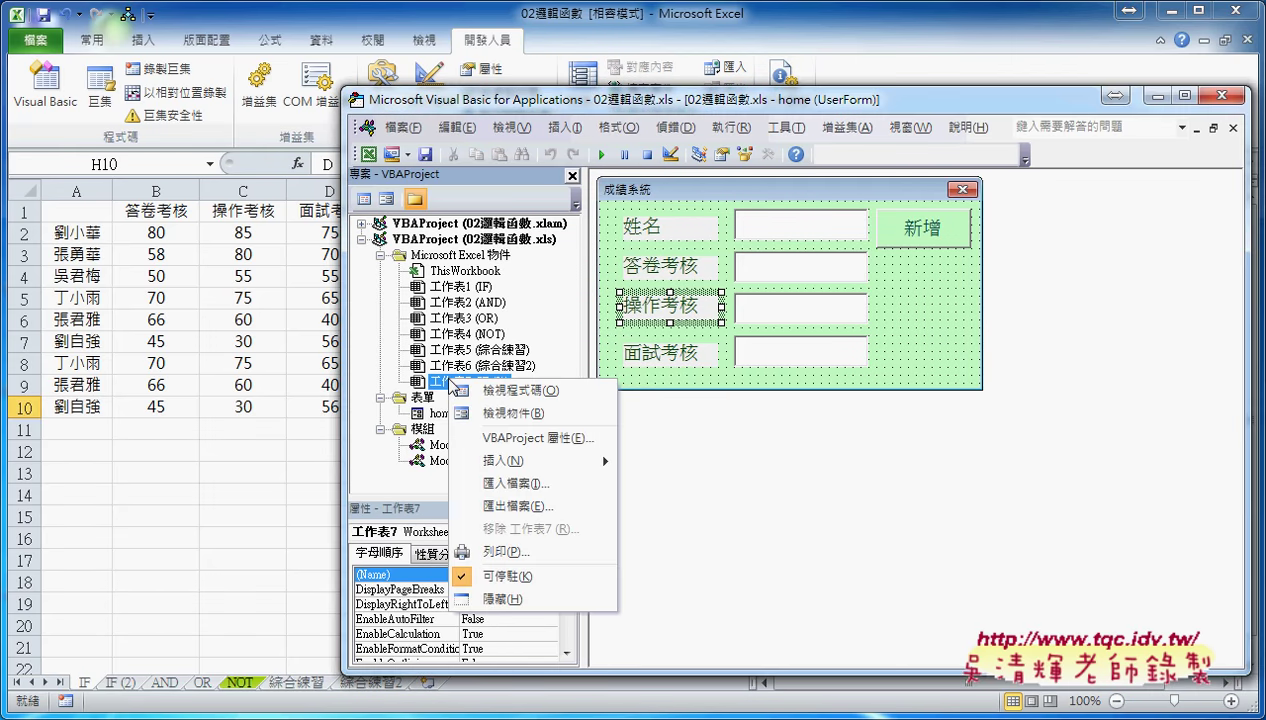
mouse_move(533, 461)
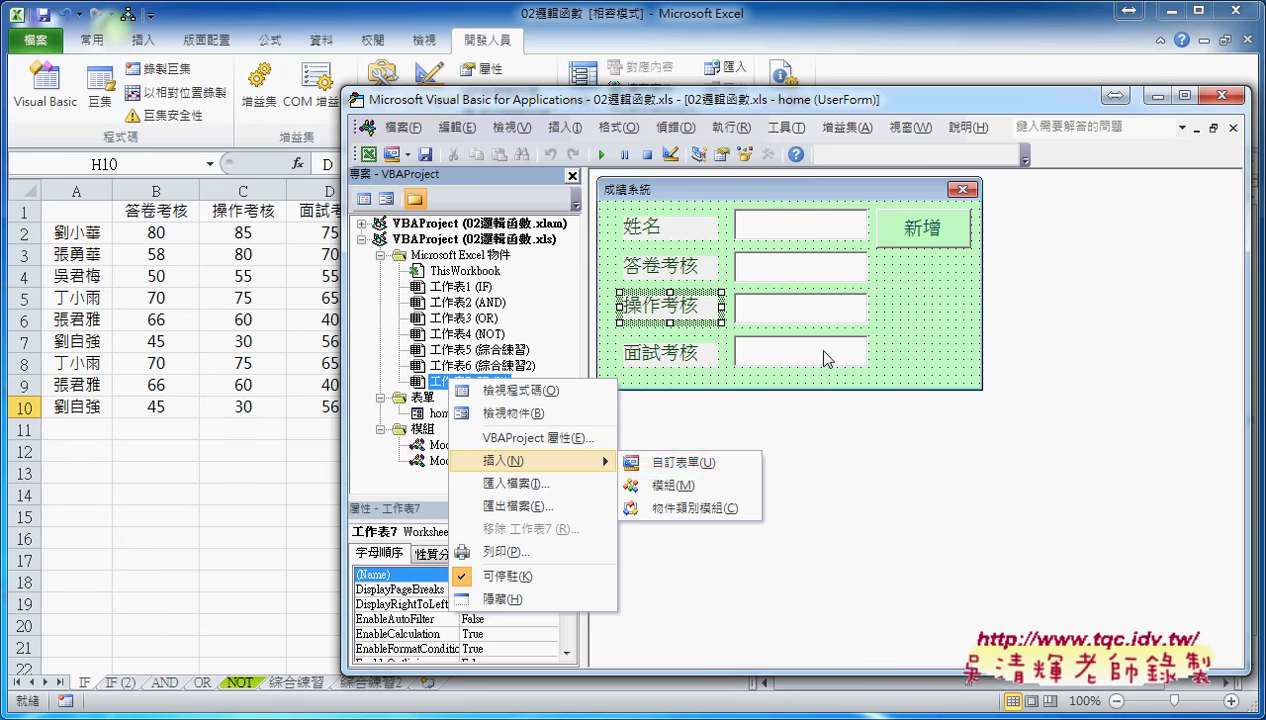
left_click(692, 463)
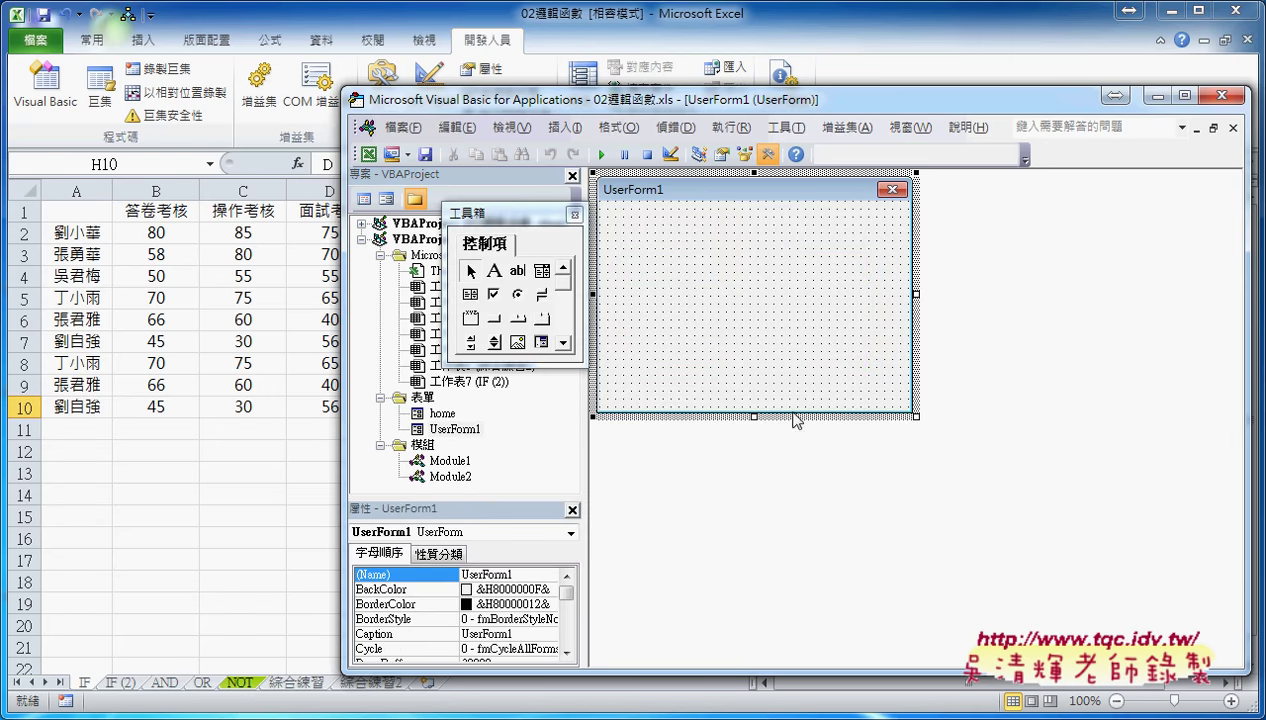
Resize UserForm1 wider and slightly shorter with its edge handles, moving the Toolbox aside.
mouse_move(537, 215)
left_mouse_down()
mouse_move(1022, 232)
mouse_move(981, 195)
left_mouse_up()
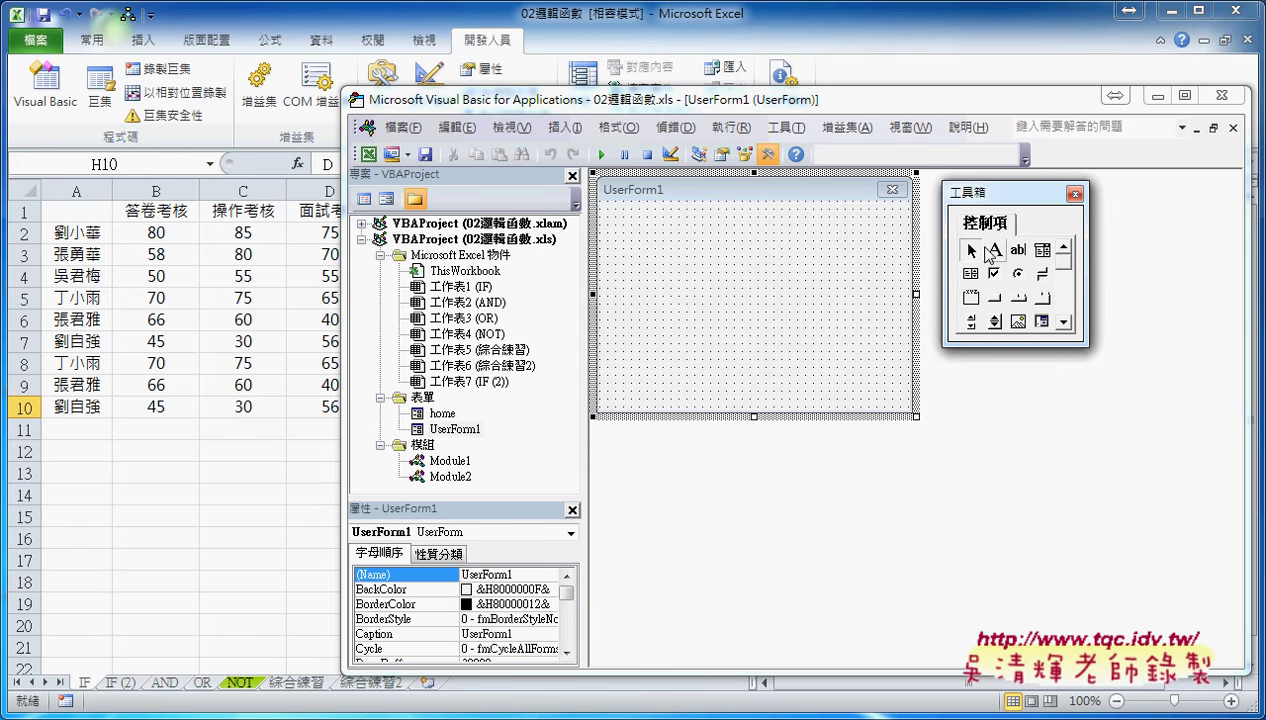
left_click_drag(1000, 200, 1026, 195)
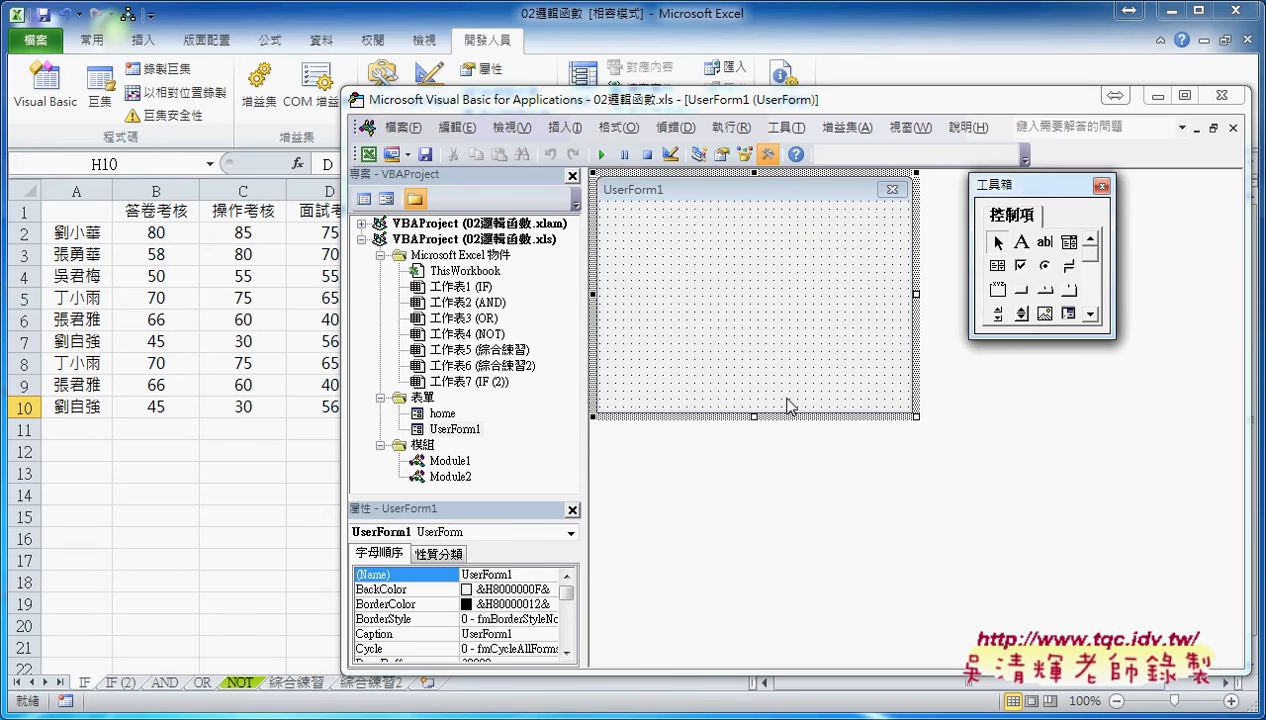
left_click_drag(753, 416, 757, 371)
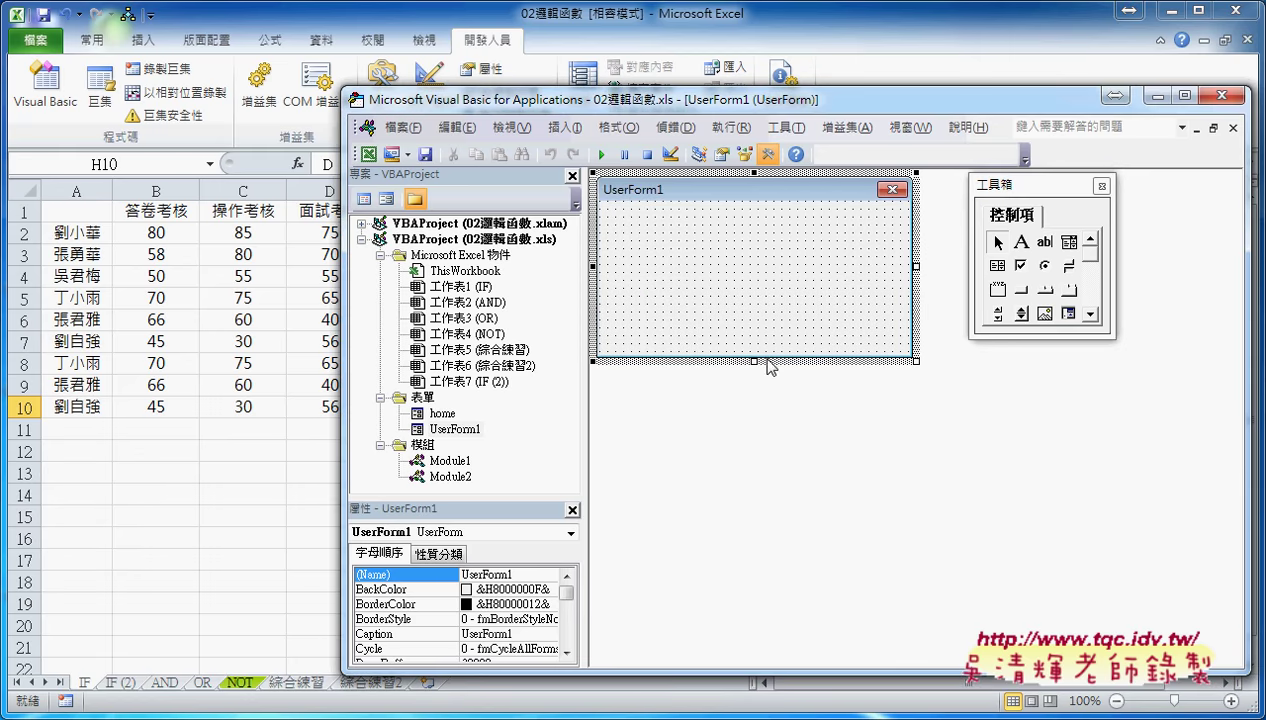
left_click_drag(911, 263, 968, 262)
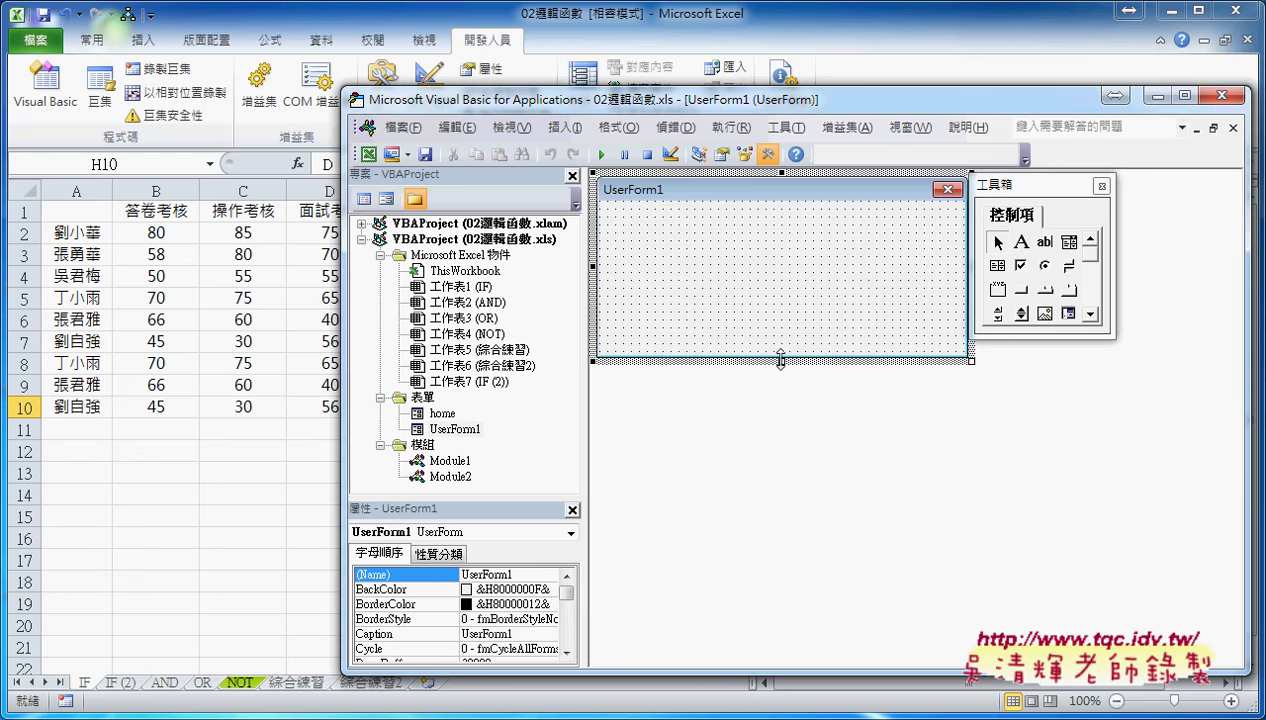
left_click_drag(781, 361, 784, 402)
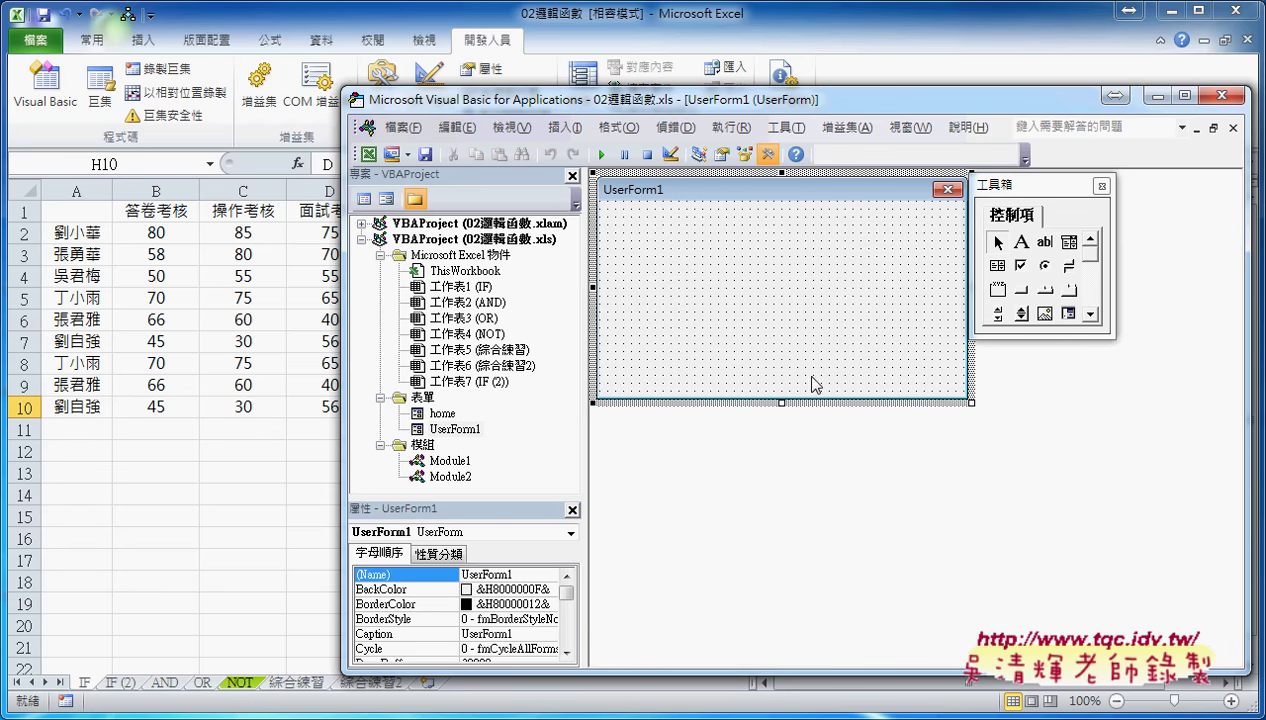
left_click(466, 429)
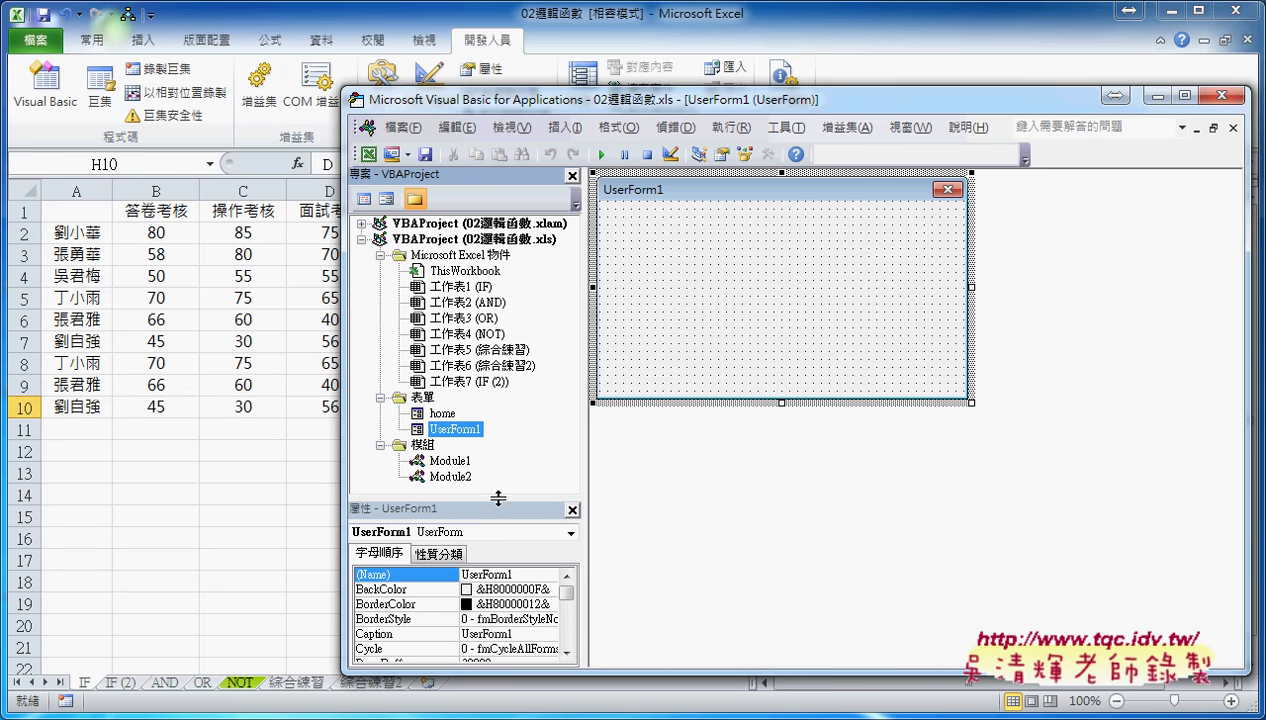
left_click_drag(498, 497, 494, 452)
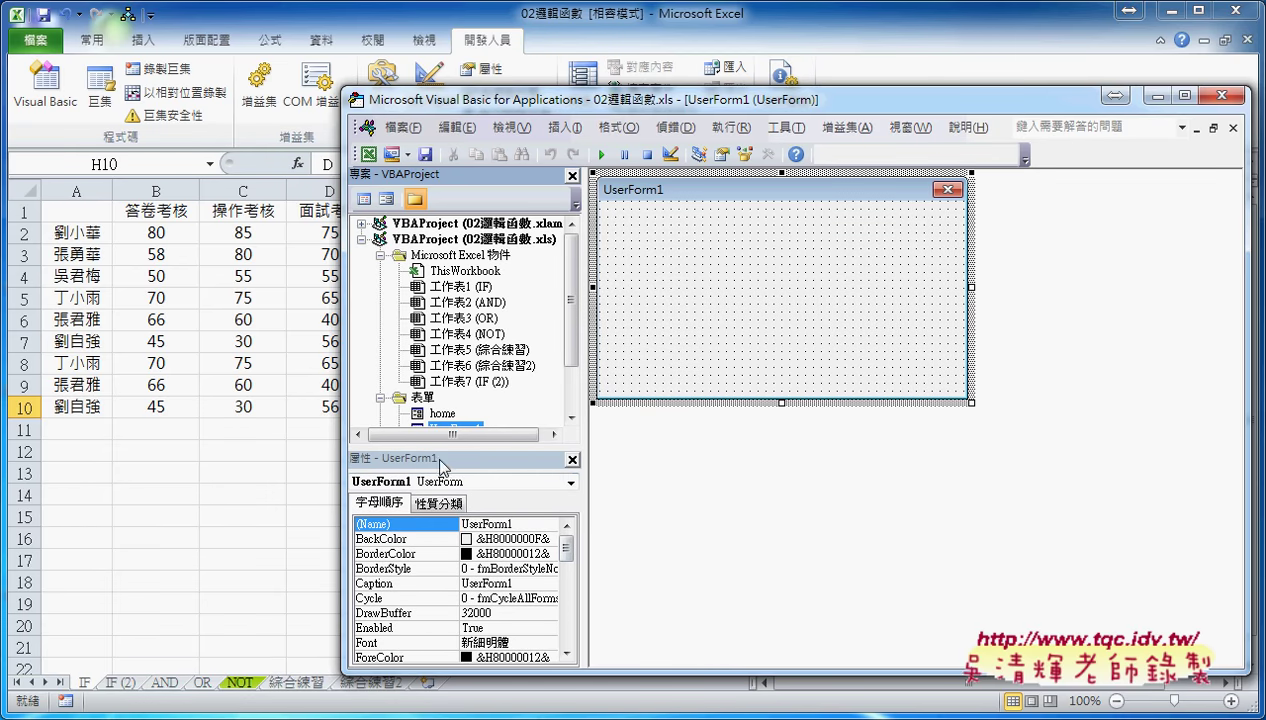
Restore the Properties window through 檢視 > 屬性視窗.
left_click(573, 459)
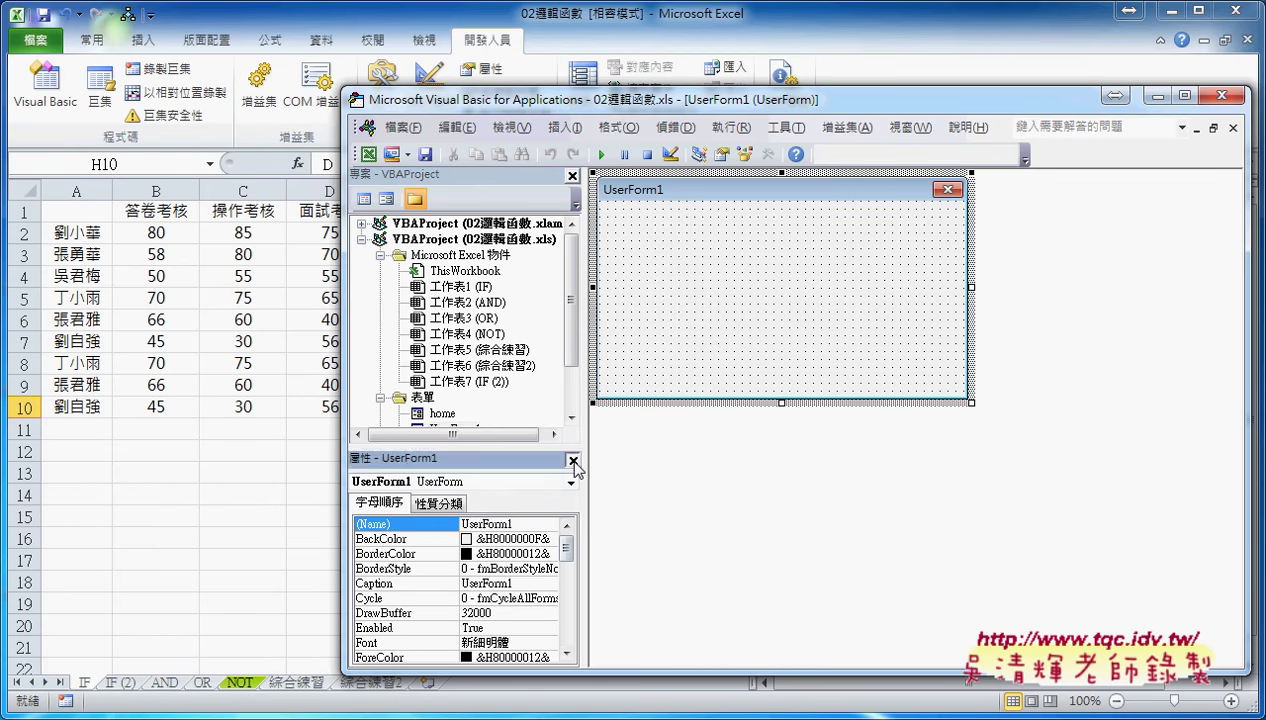
left_click(511, 127)
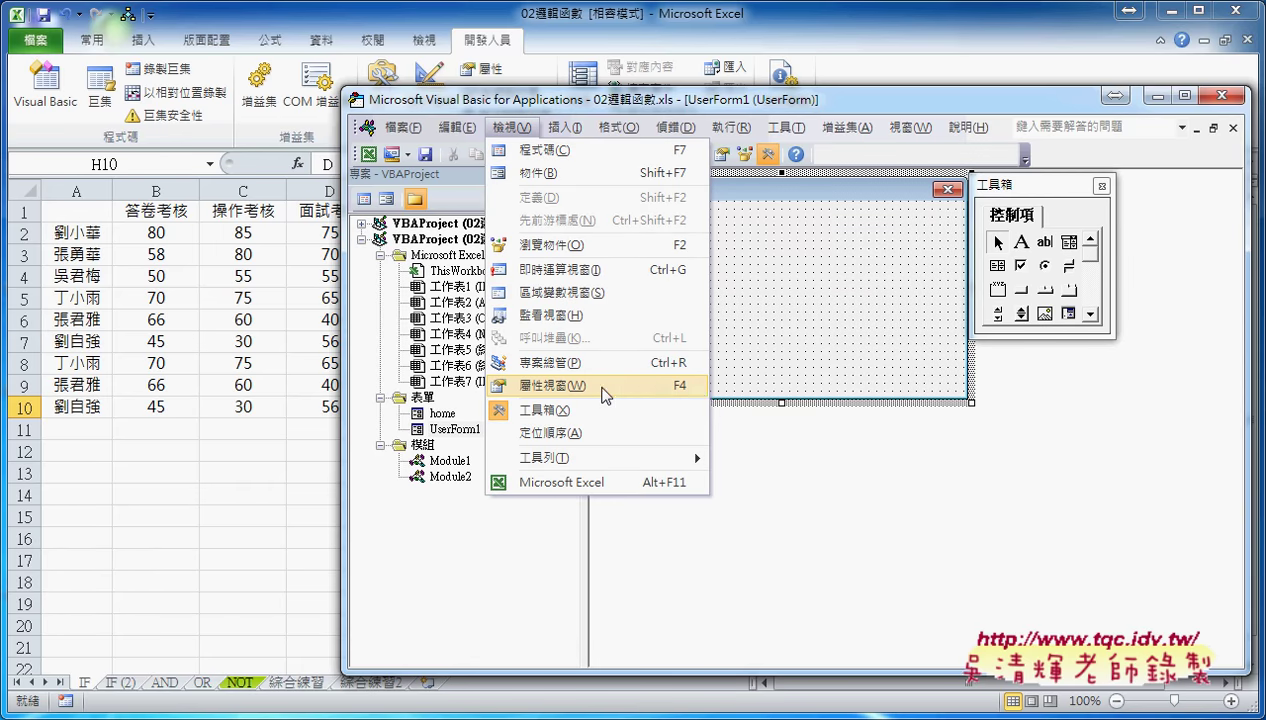
left_click(697, 385)
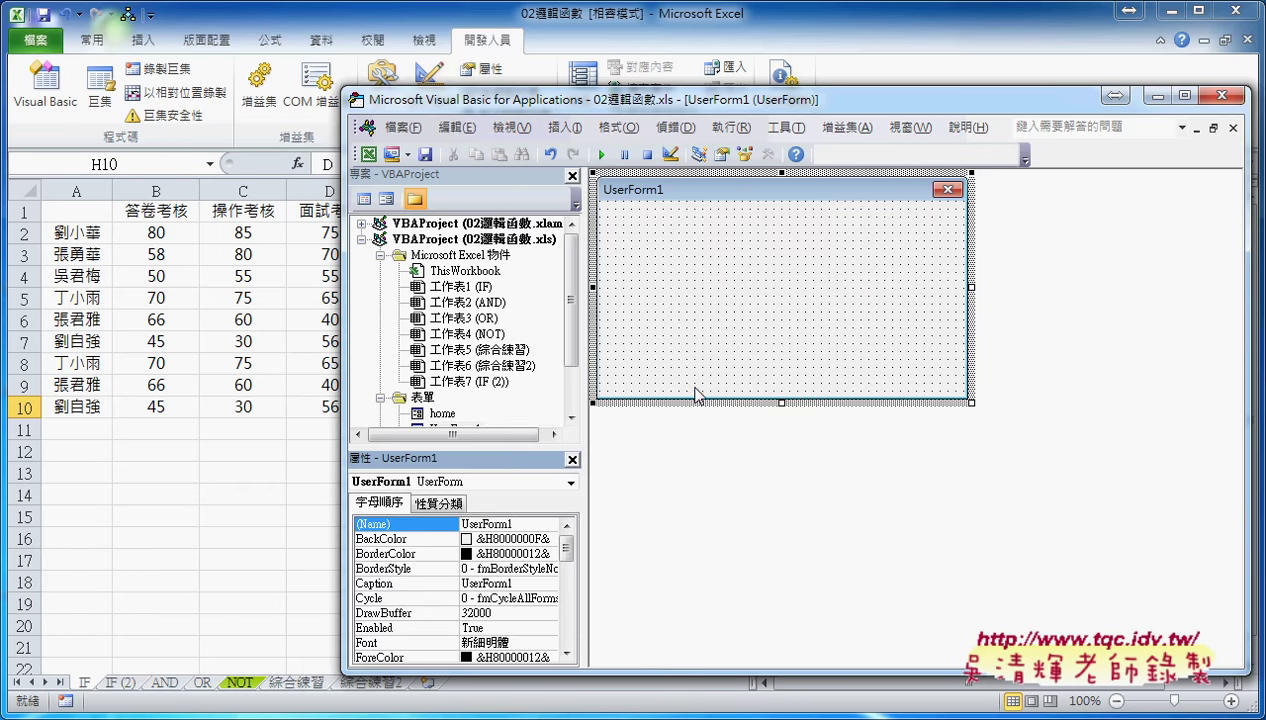
Set the form's (Name) to home2 after dismissing the name-conflict error.
left_click_drag(519, 526, 462, 524)
type("home")
left_click(570, 385)
left_click(687, 441)
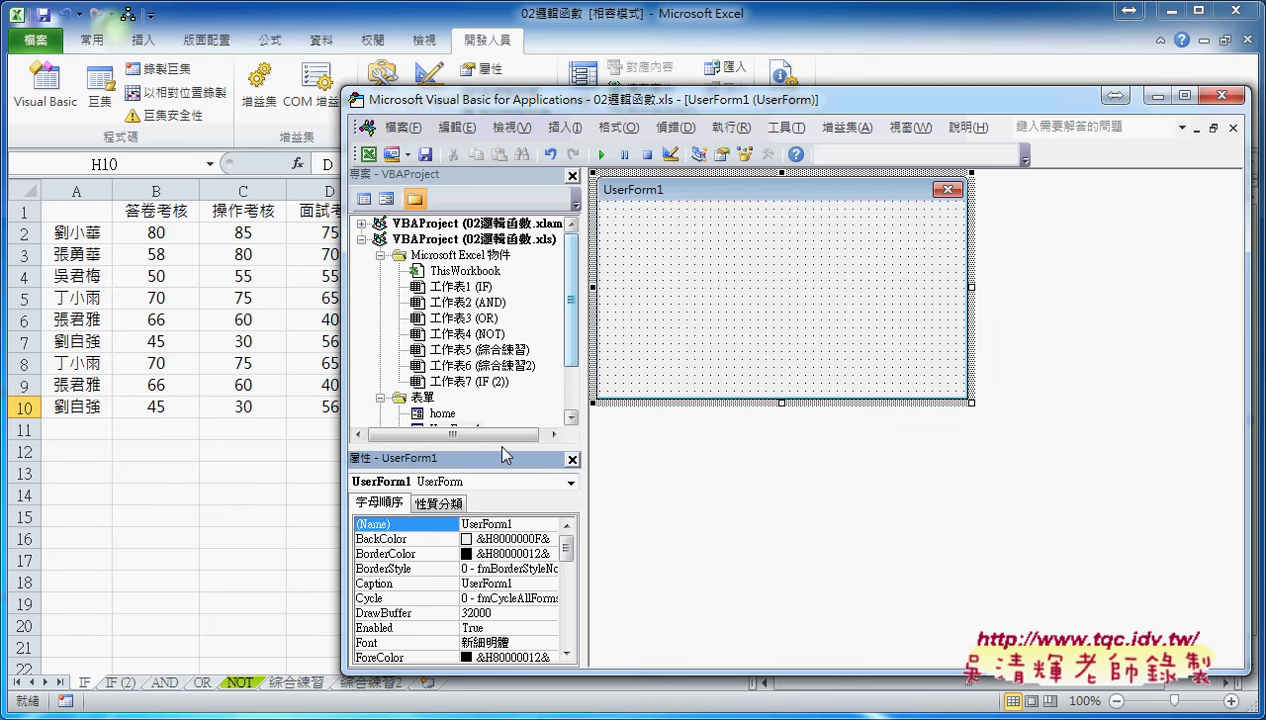
left_click_drag(522, 524, 418, 532)
type("home2")
key("Return")
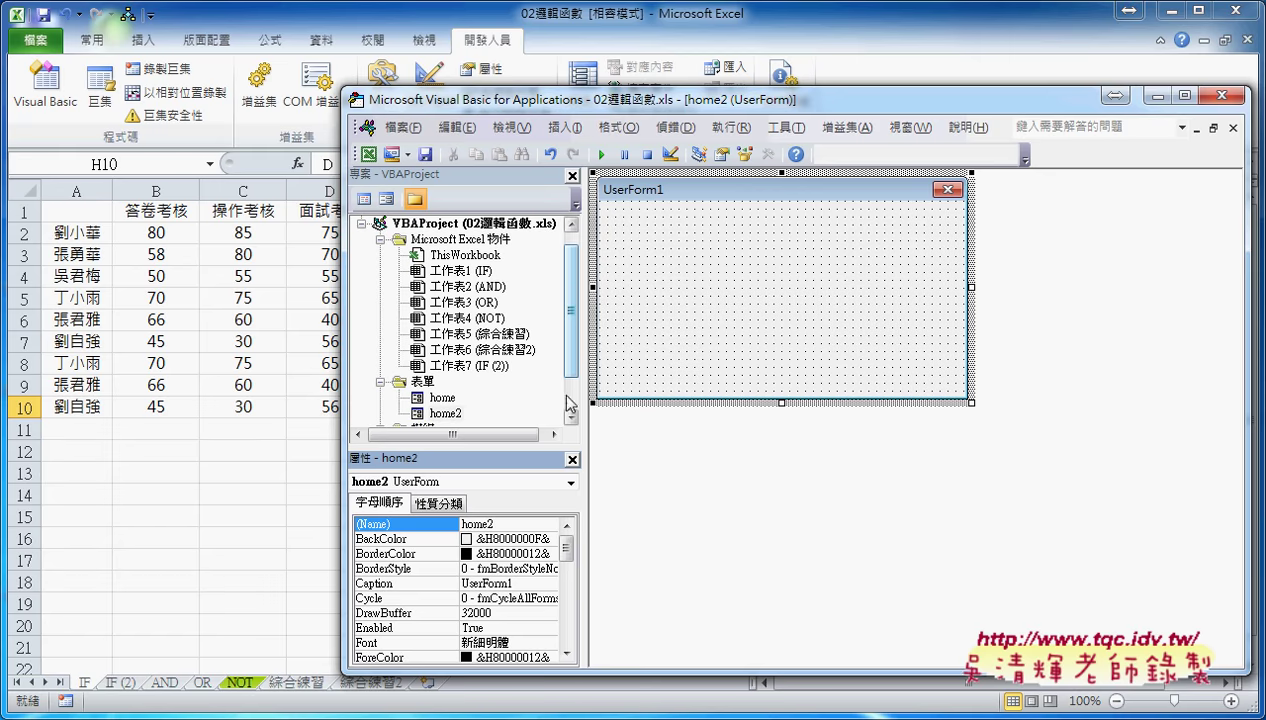
left_click(573, 395)
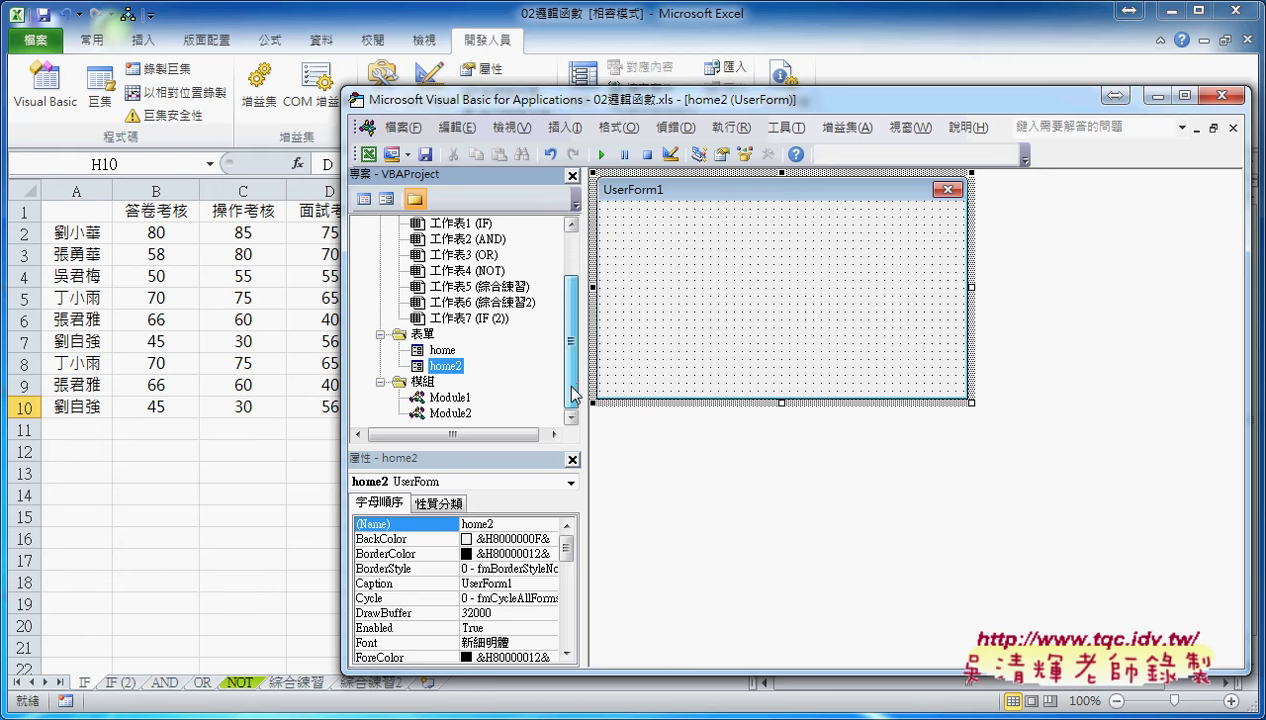
left_click(442, 350)
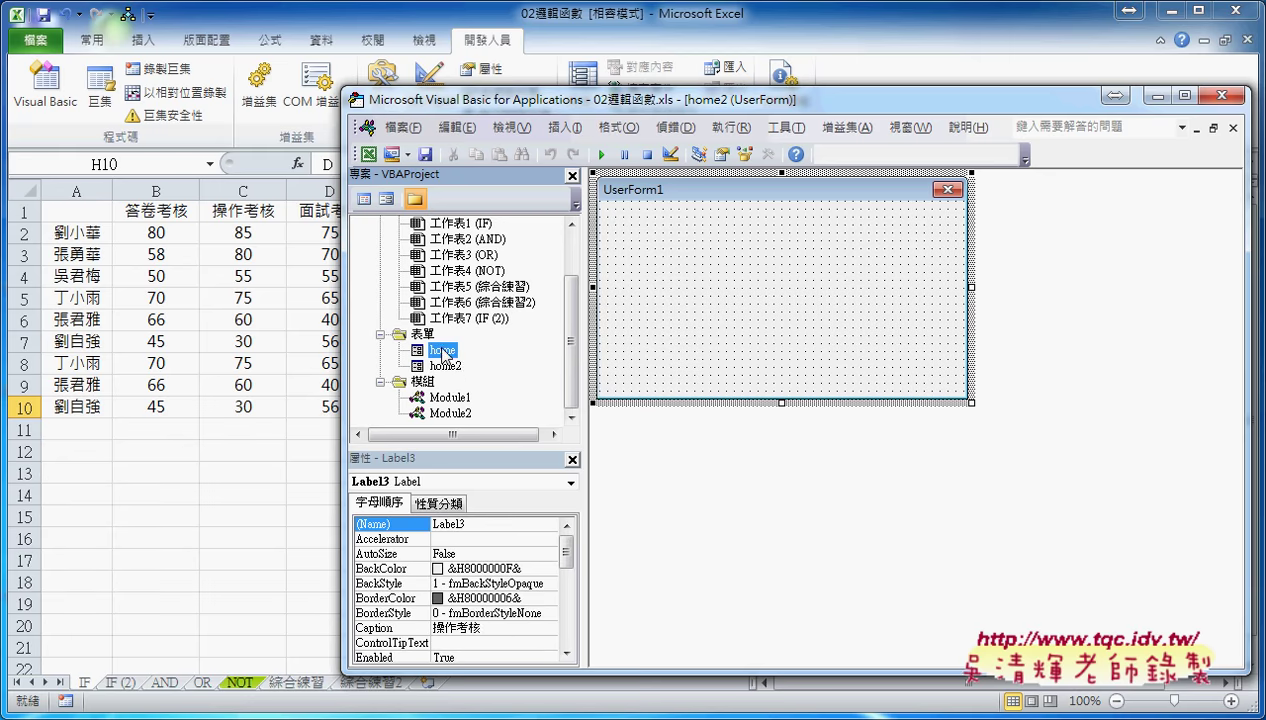
double_click(445, 366)
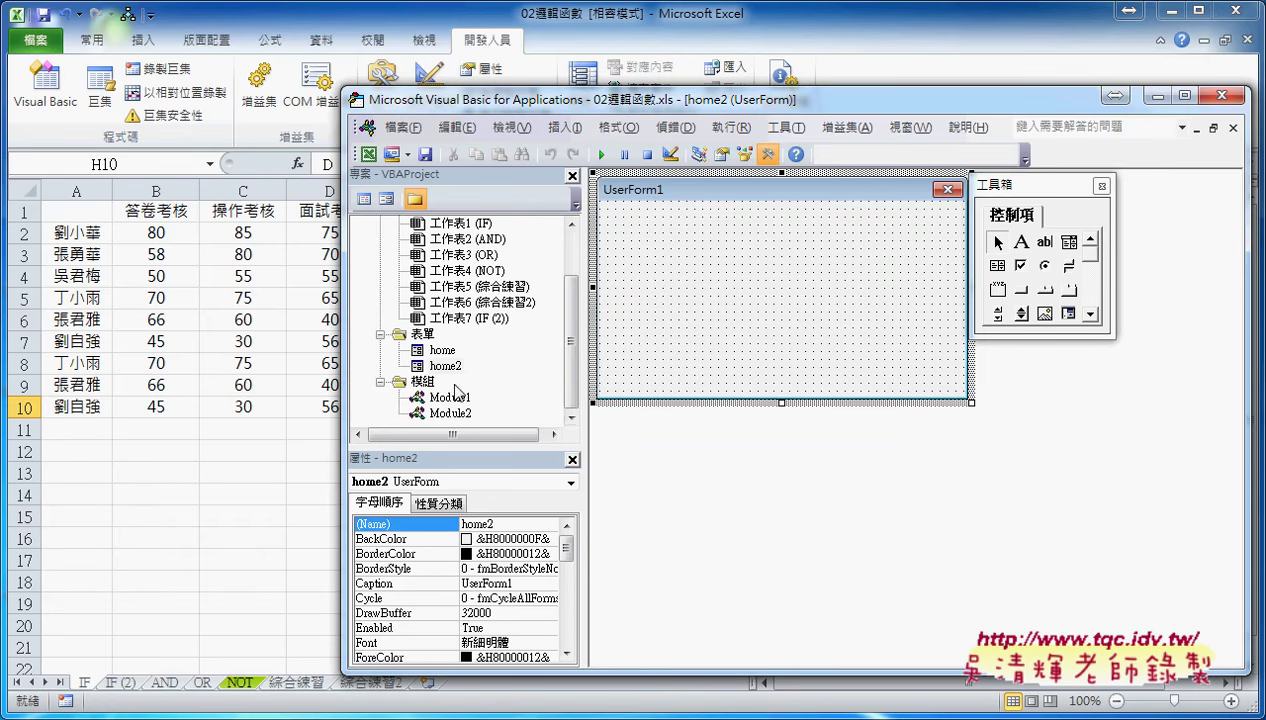
double_click(450, 352)
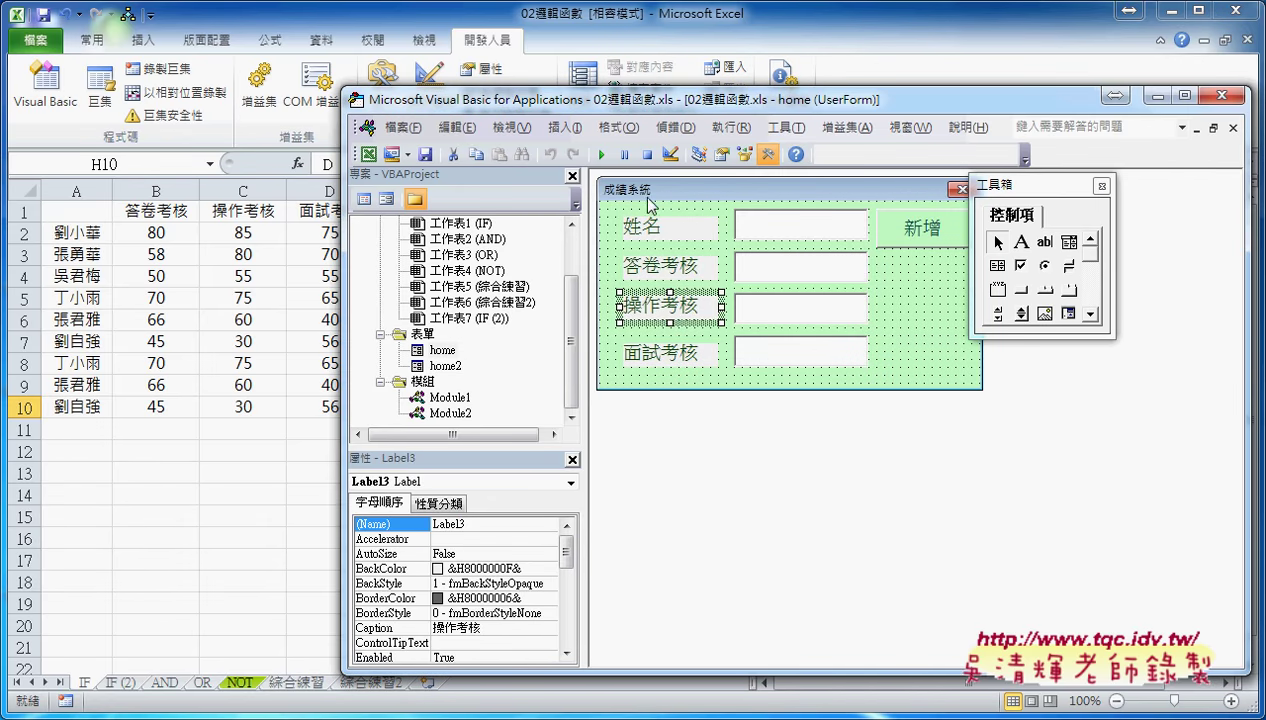
double_click(445, 366)
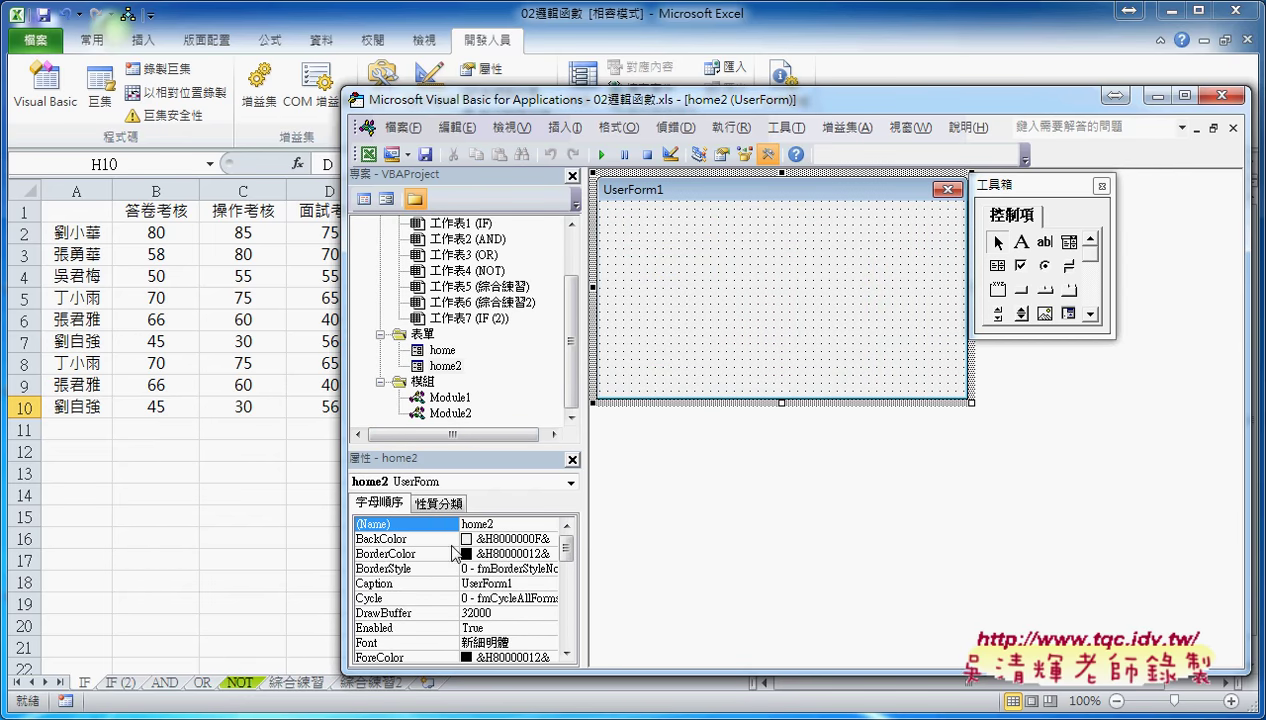
Set home2's Caption to 成績系統.
left_click(382, 584)
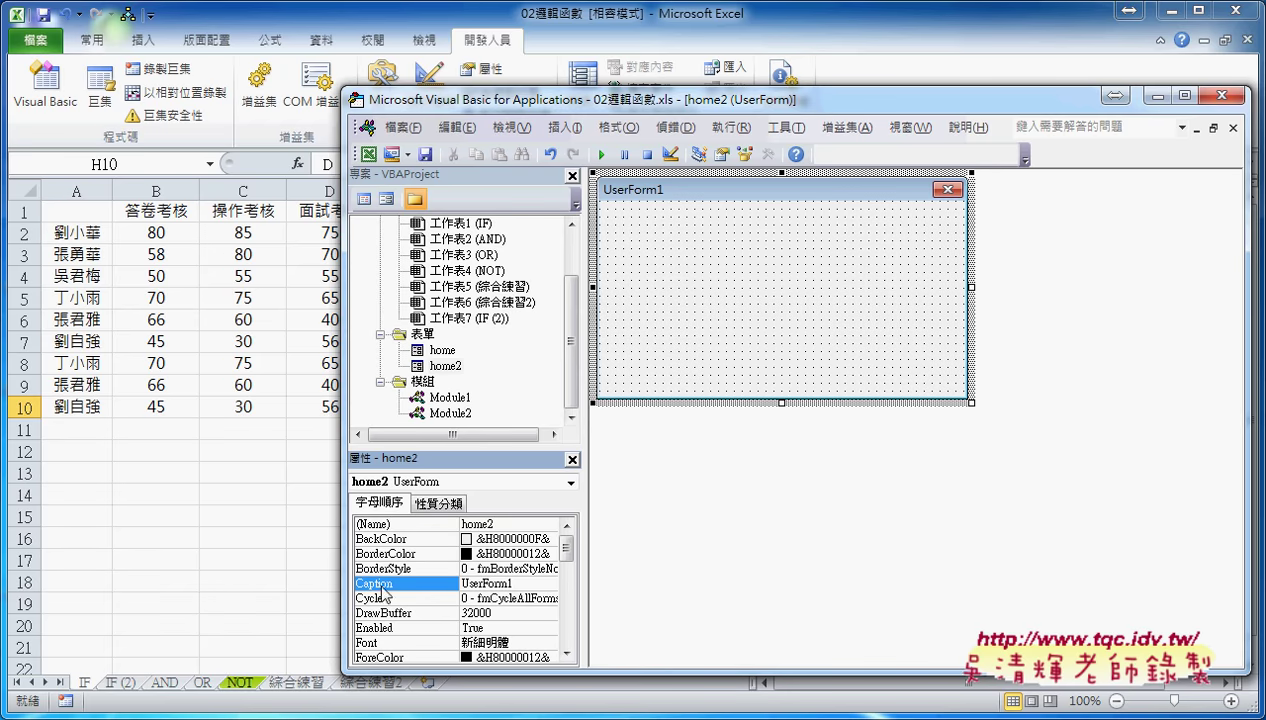
double_click(512, 582)
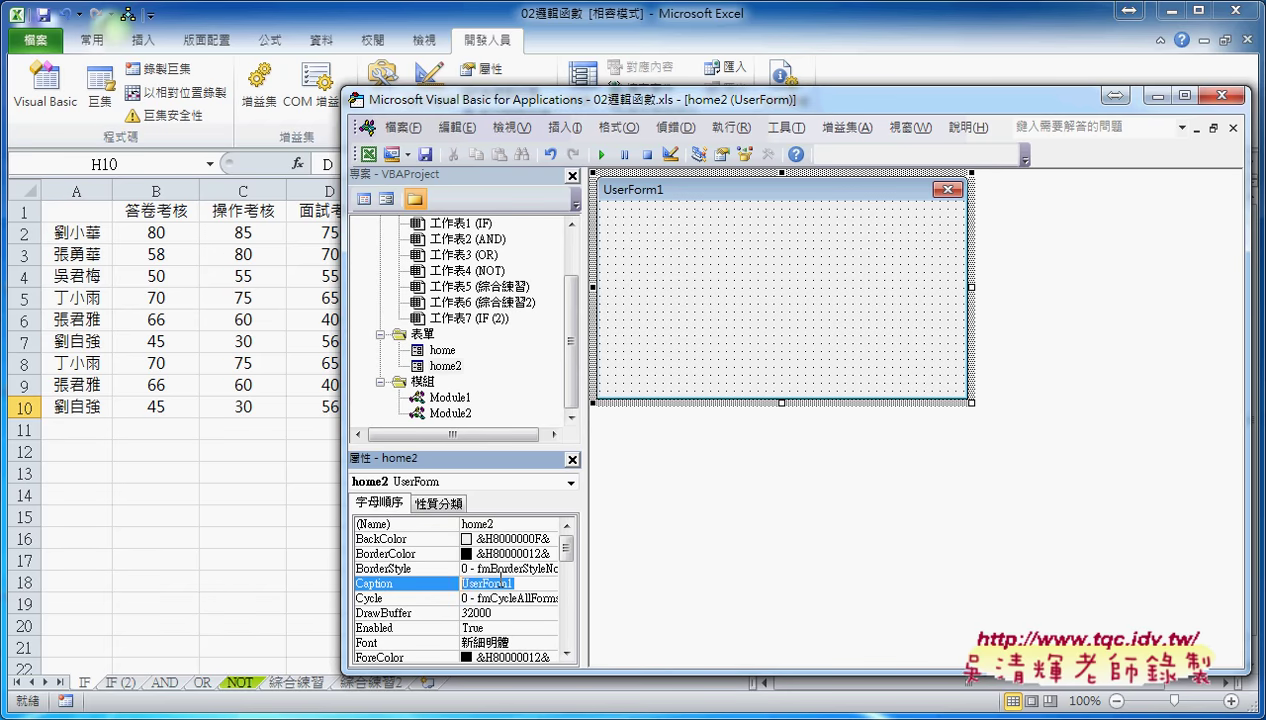
type("成績")
type("系統")
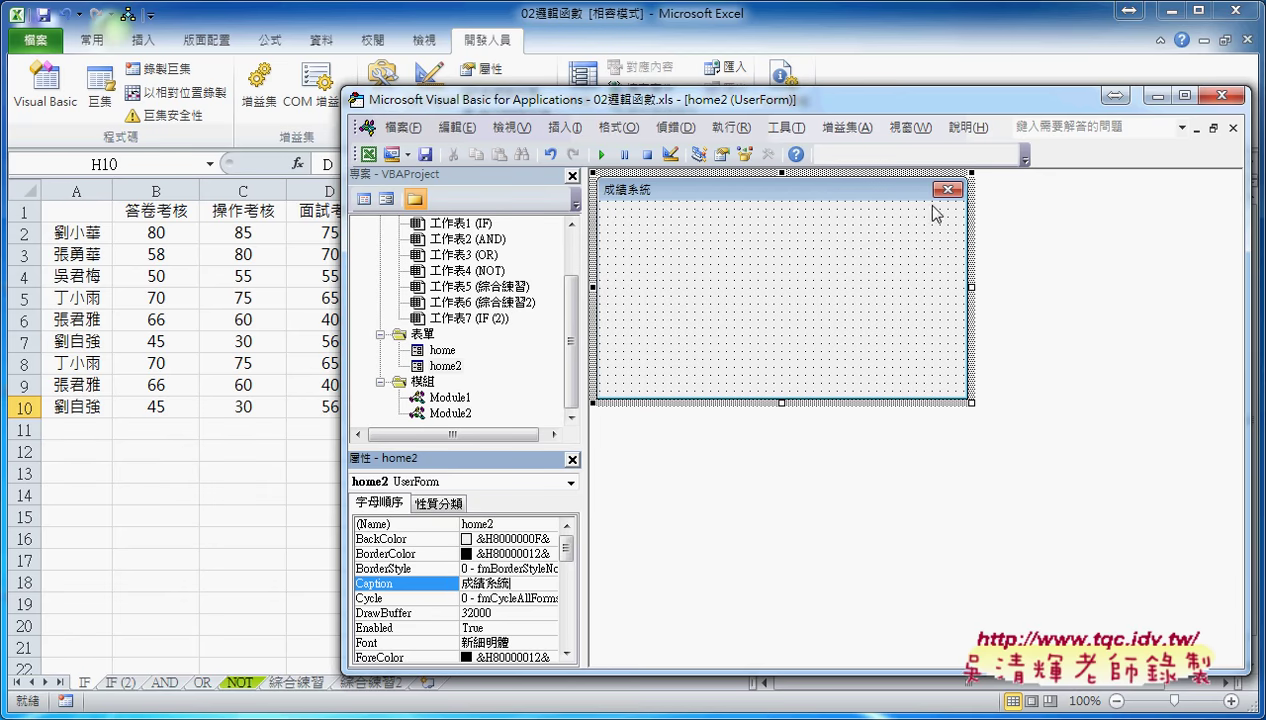
Compare with the home form, then return to home2 and select its BackColor property.
double_click(438, 350)
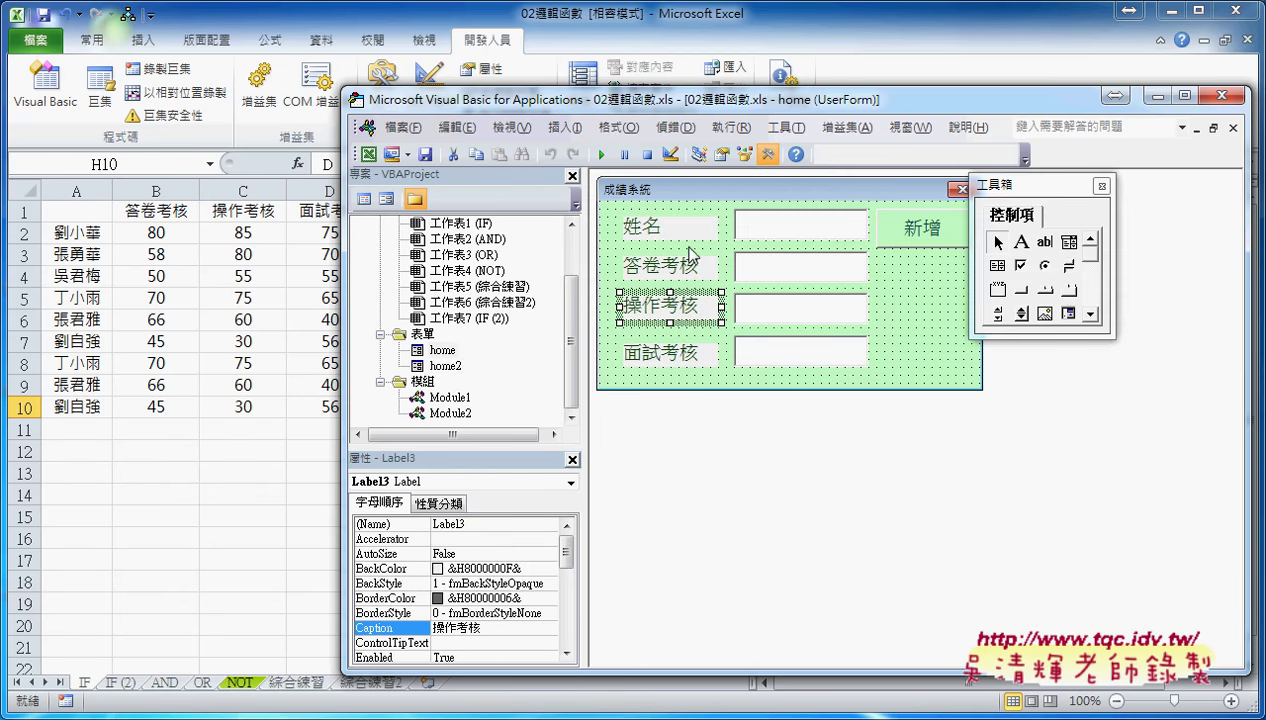
left_click_drag(1040, 192, 1125, 192)
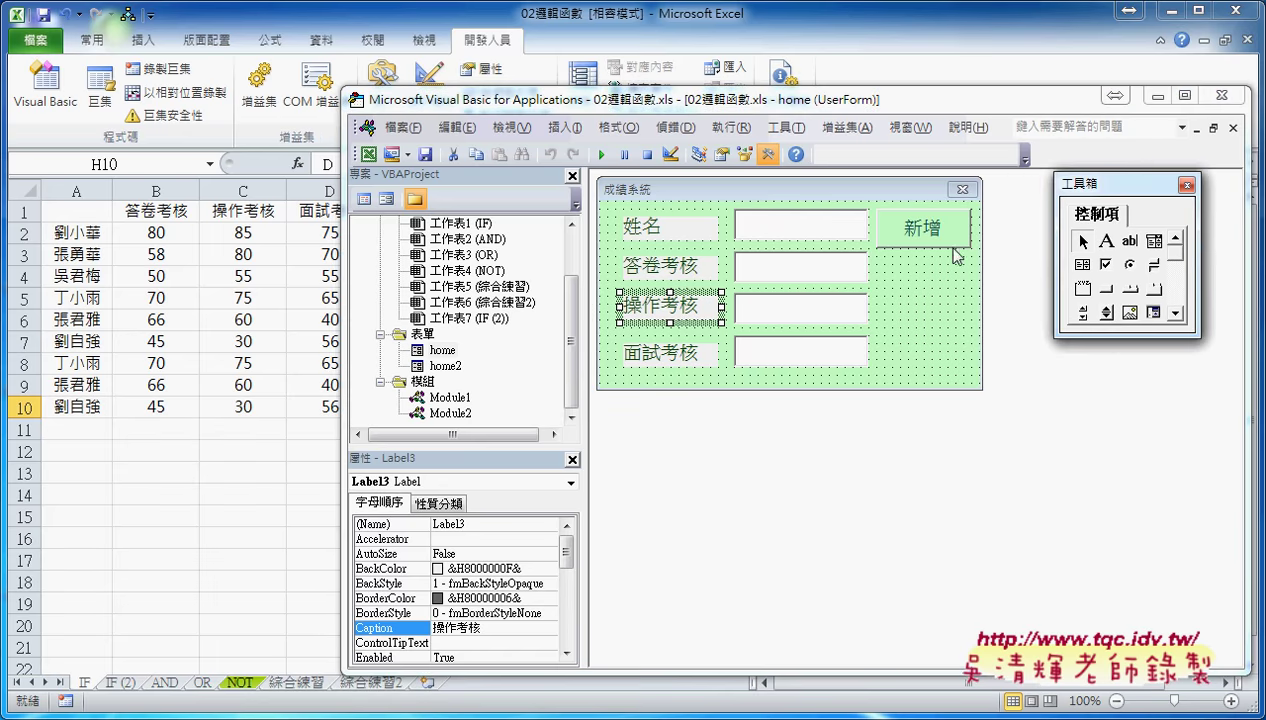
double_click(445, 366)
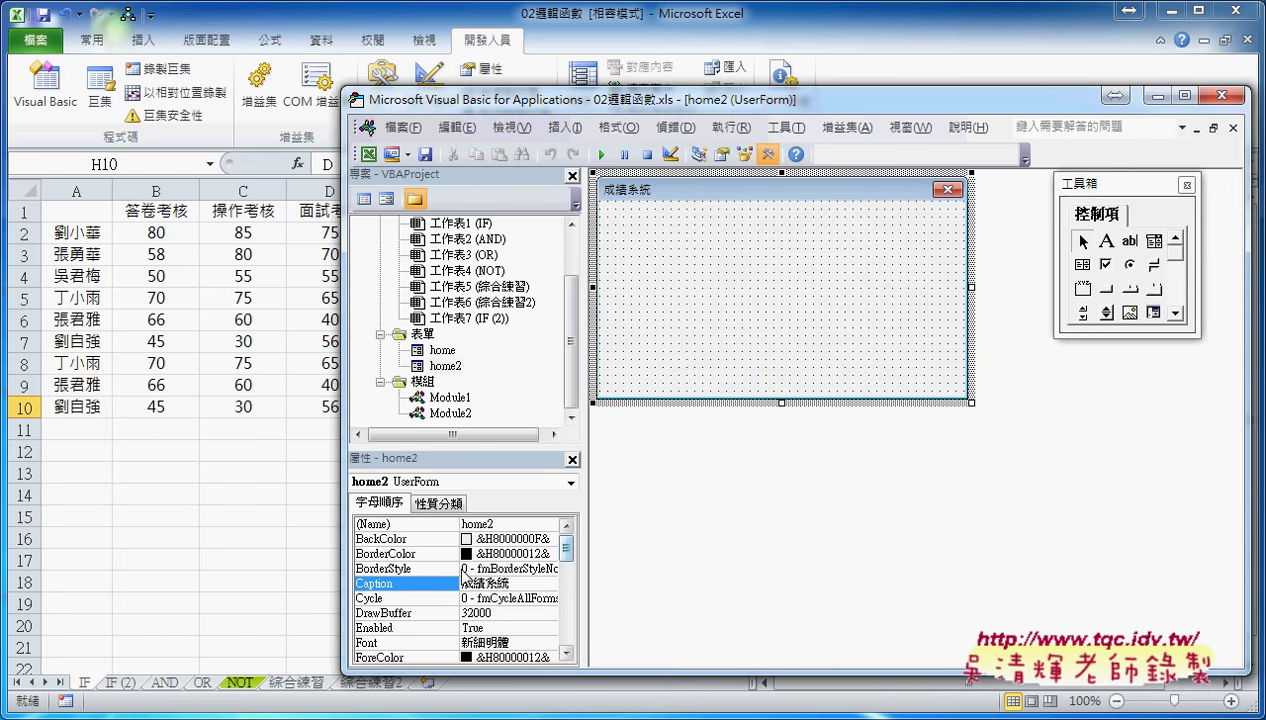
left_click(381, 540)
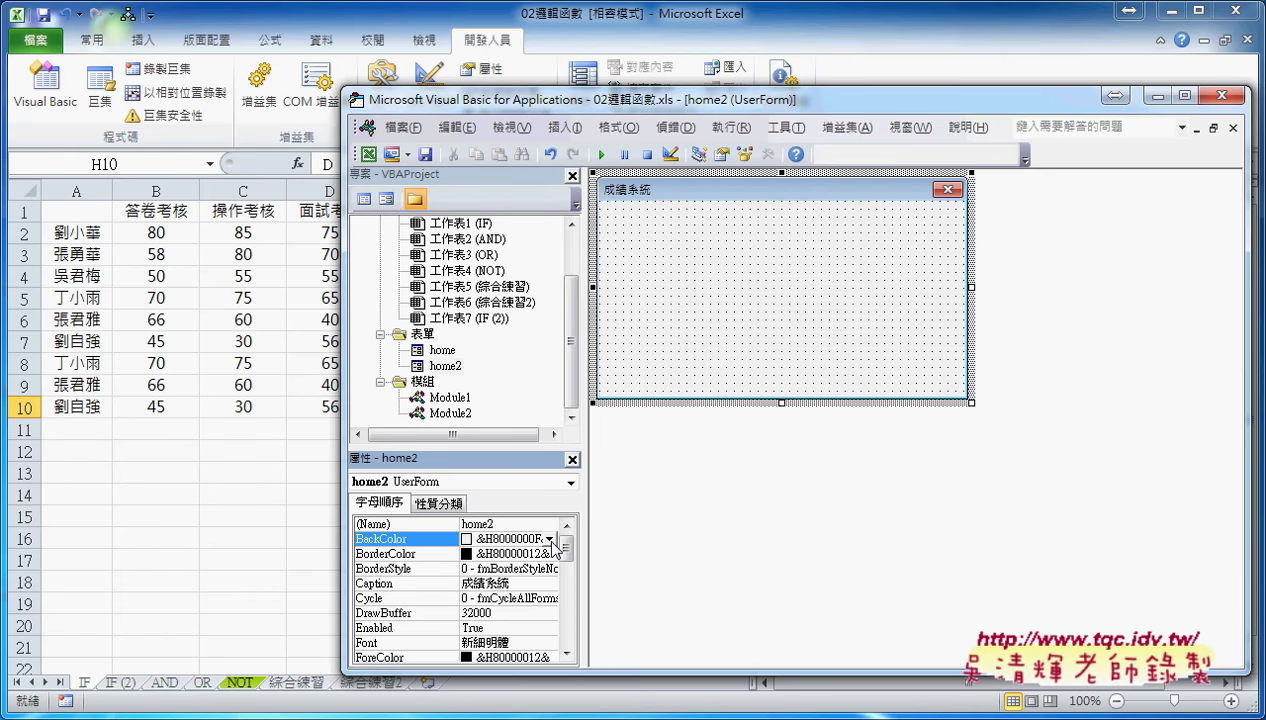
Set home2's BackColor to light green (&H00C0FFC0) from the 調色盤 palette.
left_click(549, 539)
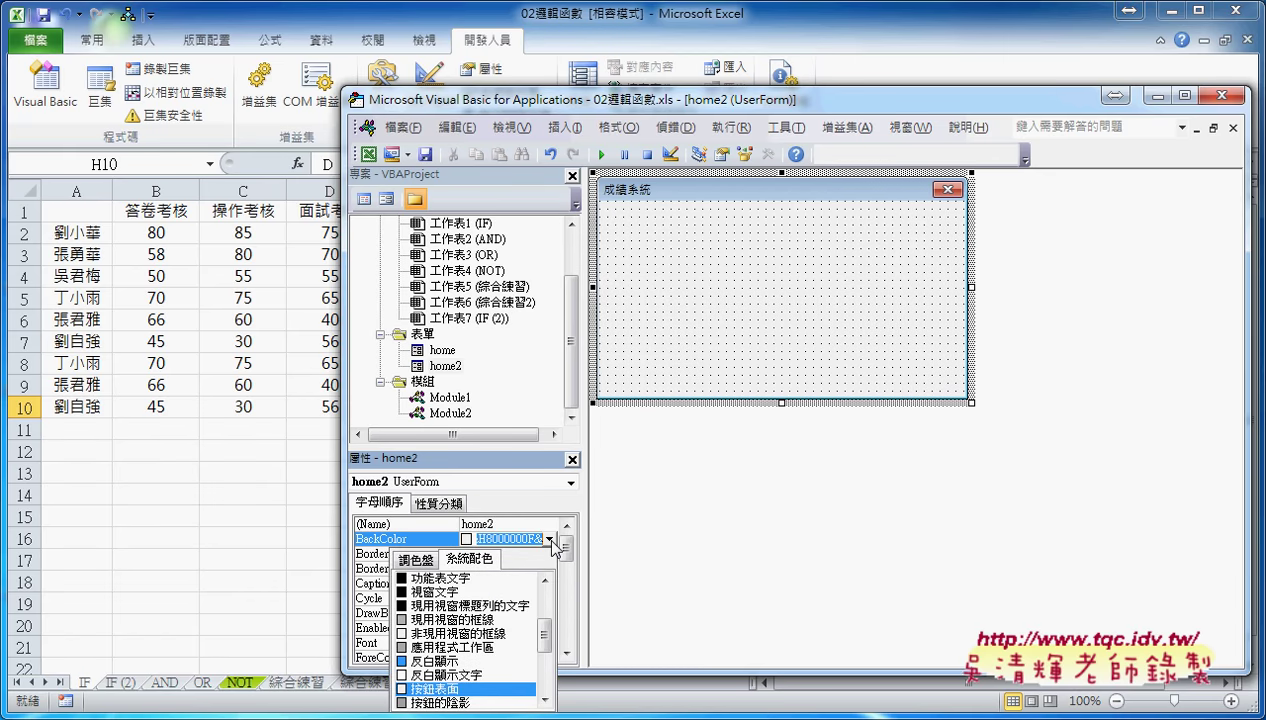
left_click(418, 560)
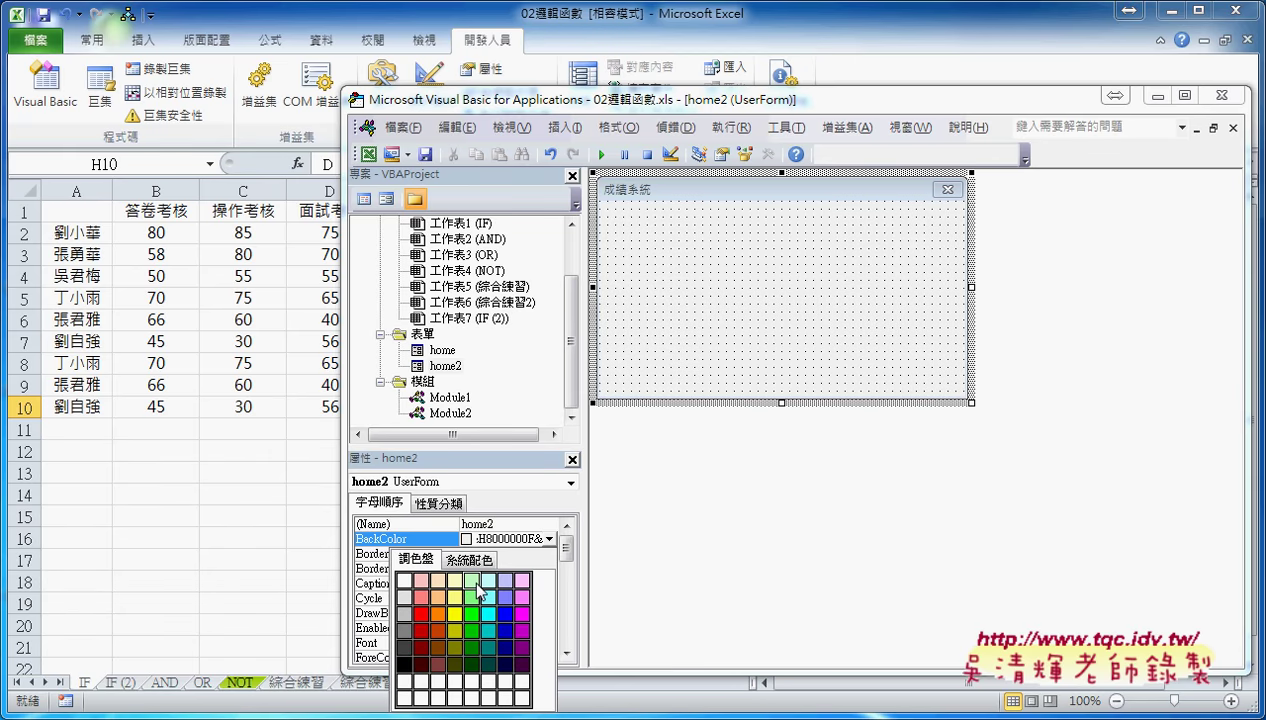
left_click(473, 582)
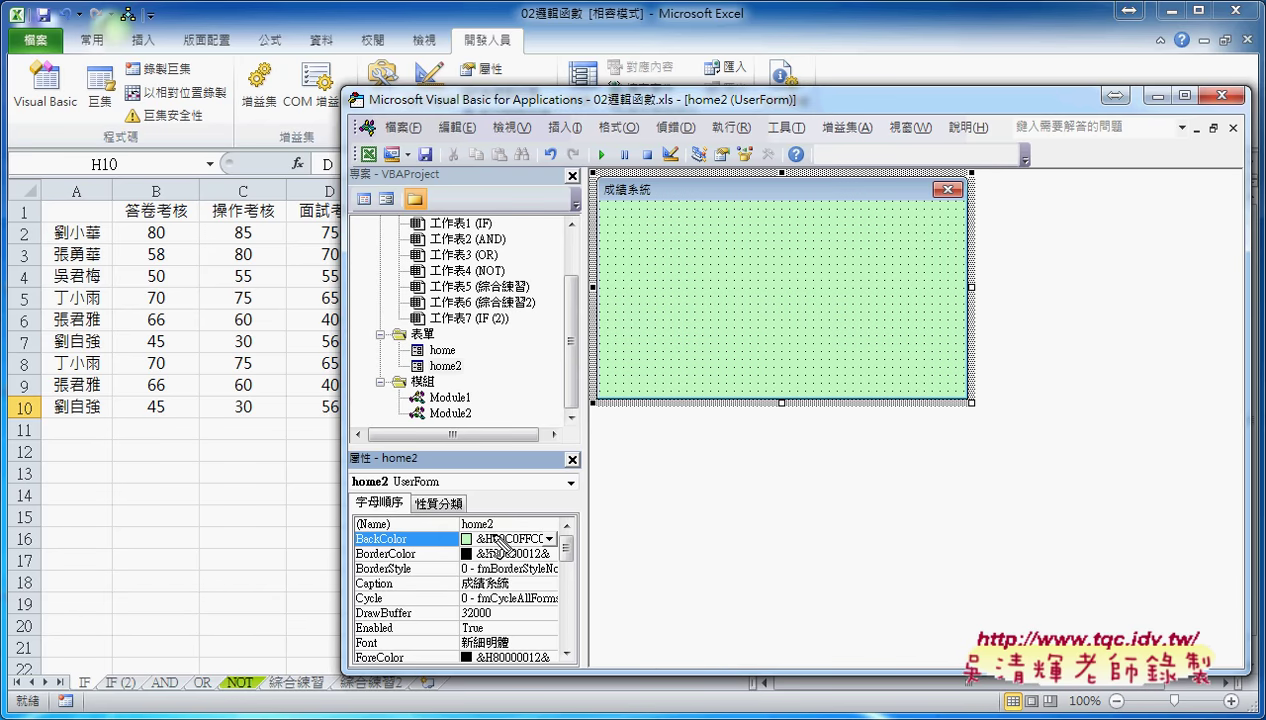
left_click_drag(510, 512, 495, 530)
left_click_drag(495, 575, 498, 594)
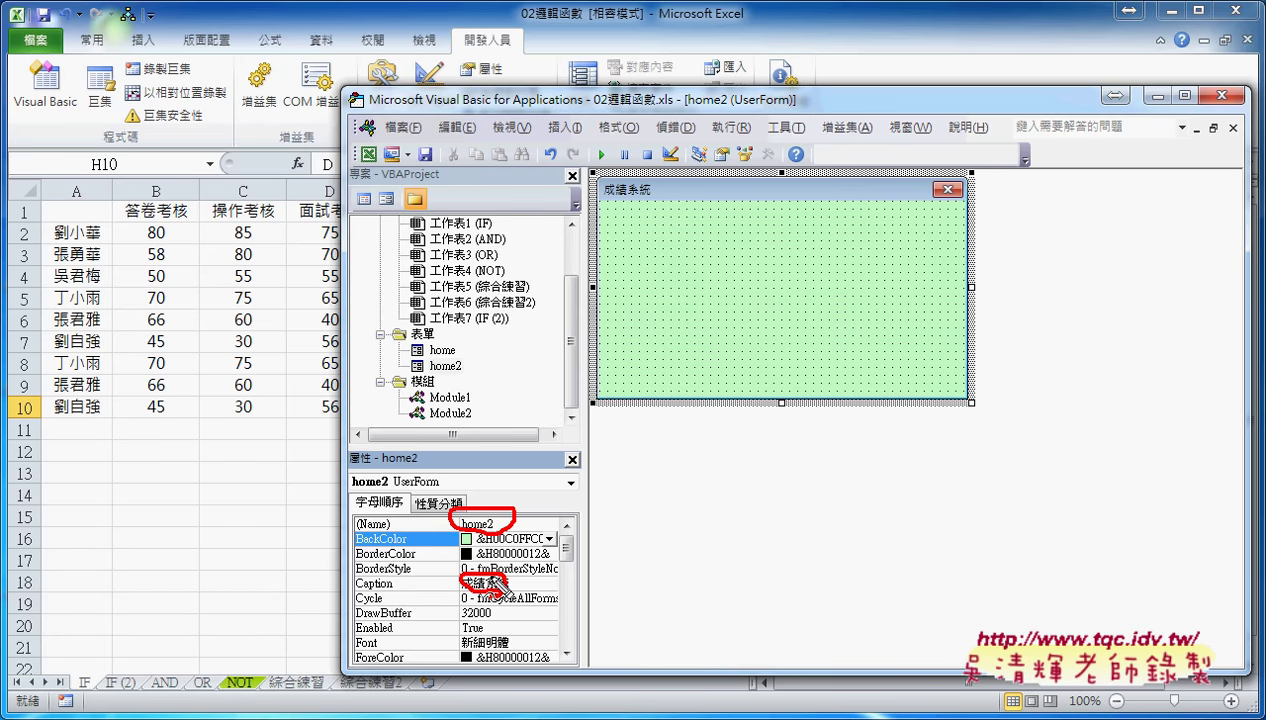
mouse_move(500, 540)
left_mouse_down()
mouse_move(585, 553)
mouse_move(522, 553)
left_mouse_up()
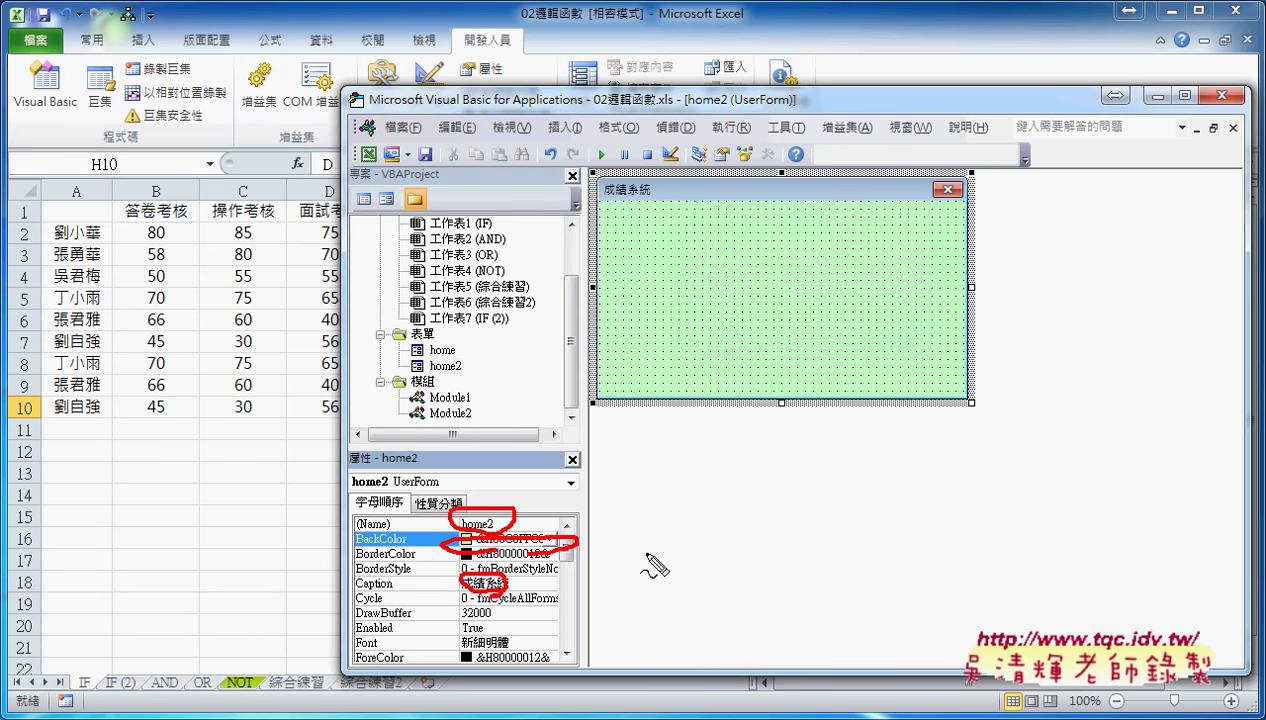
key("Escape")
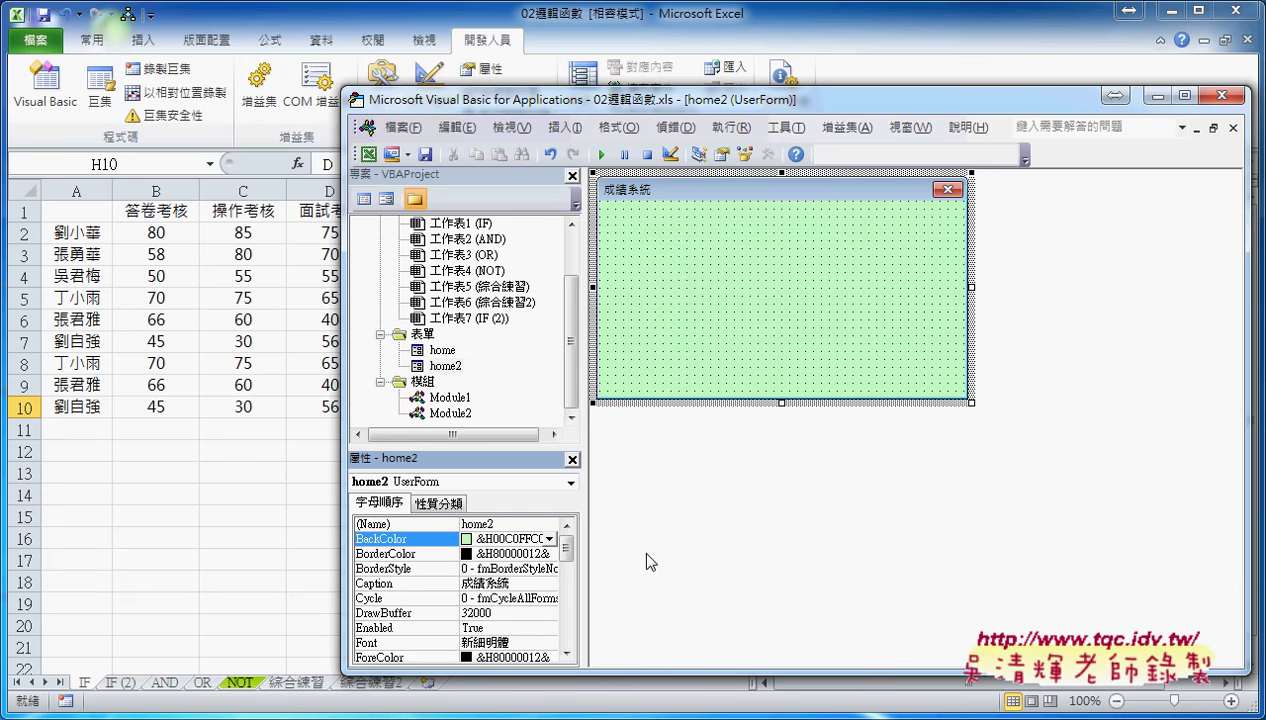
Open the home form and inspect its 姓名, 答卷考核, 操作考核 and 面試考核 labels.
left_click(445, 367)
double_click(442, 350)
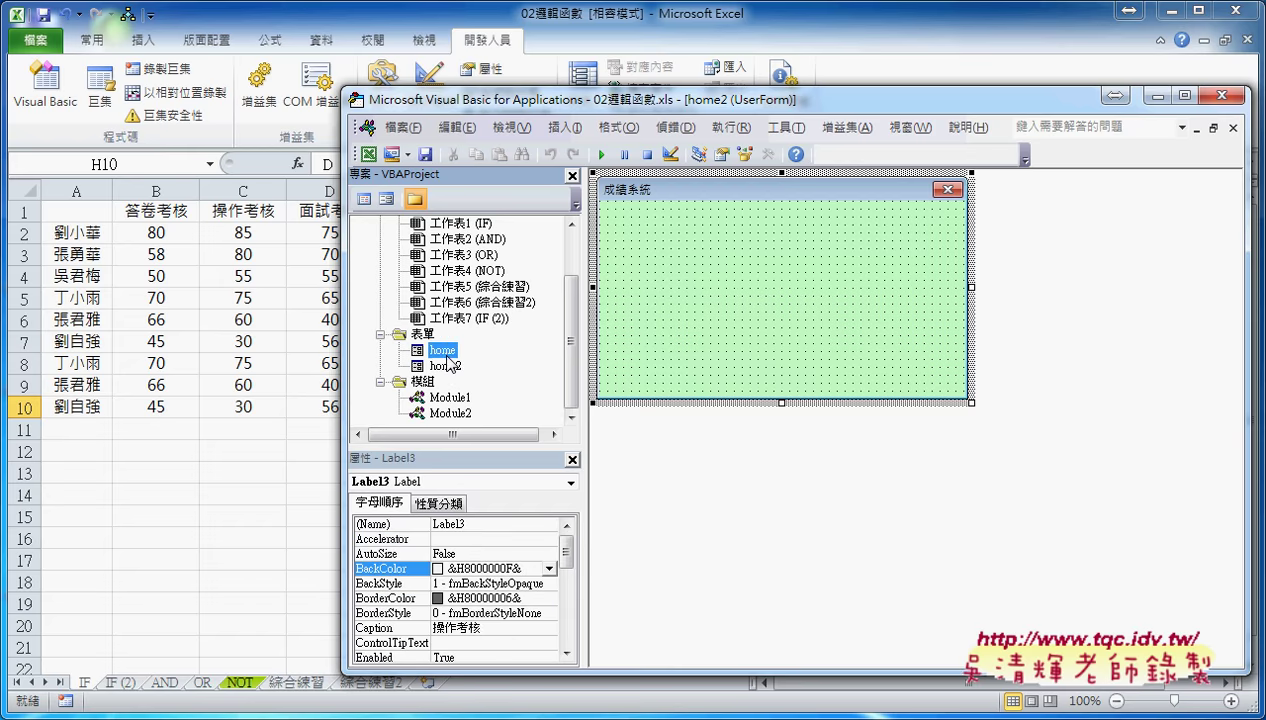
left_click(662, 238)
left_click(663, 264)
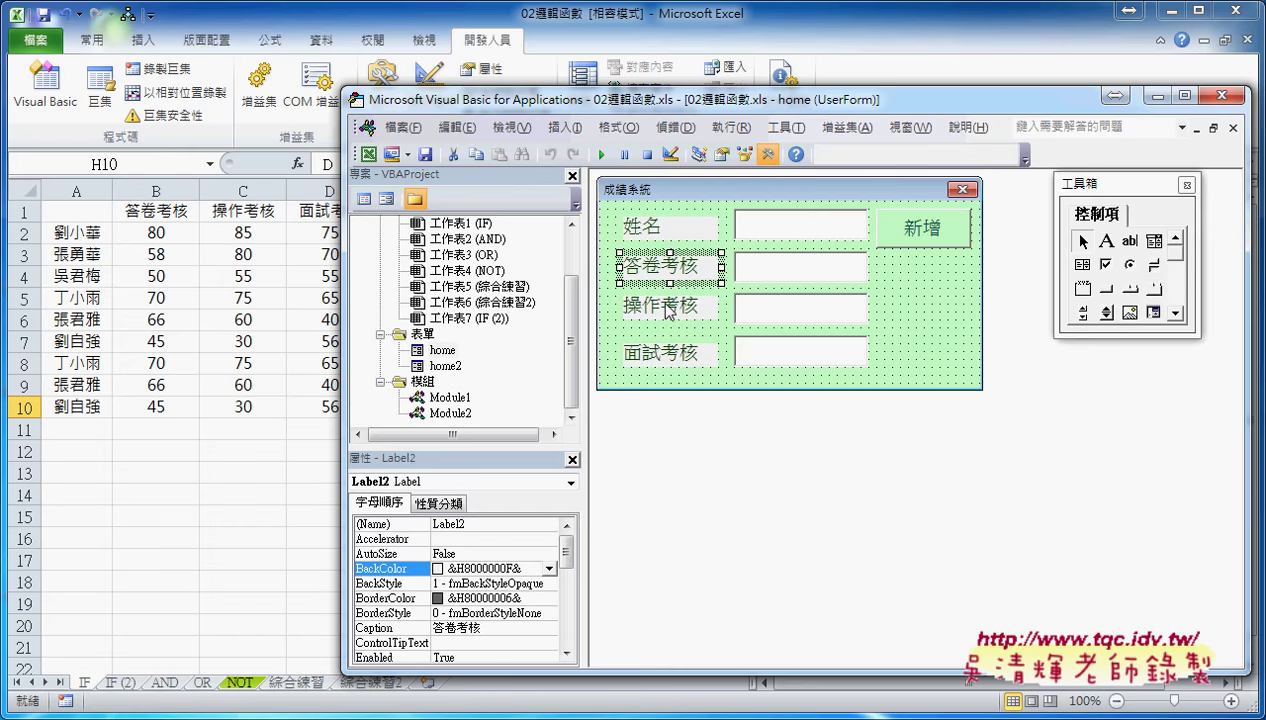
left_click(664, 308)
left_click(668, 355)
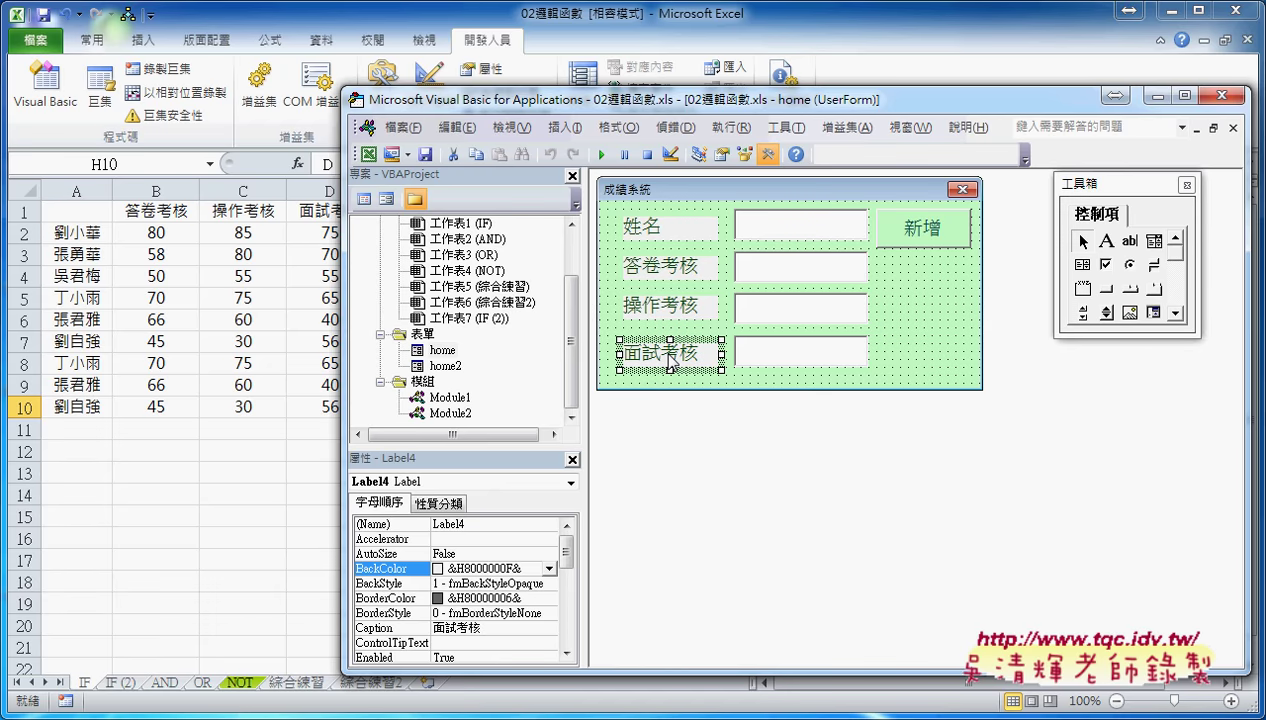
Inspect the txt01 input box and the other controls on the home form.
left_click(786, 230)
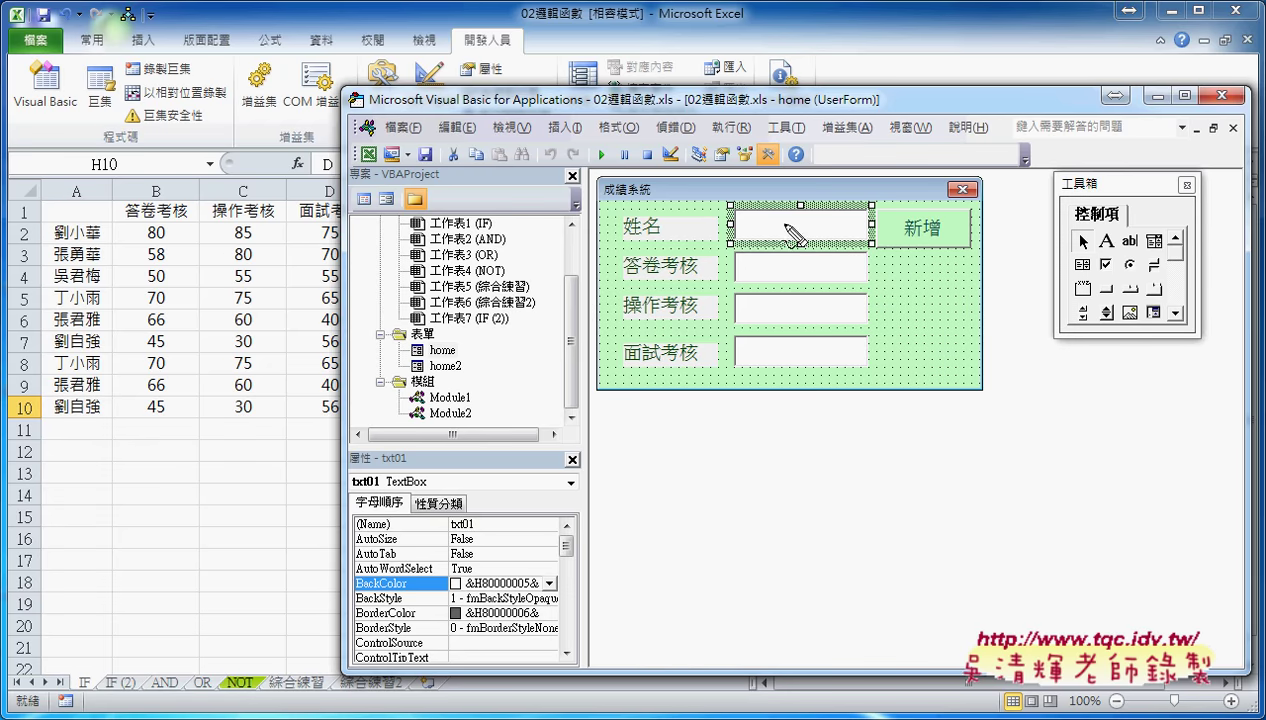
left_click_drag(668, 222, 676, 236)
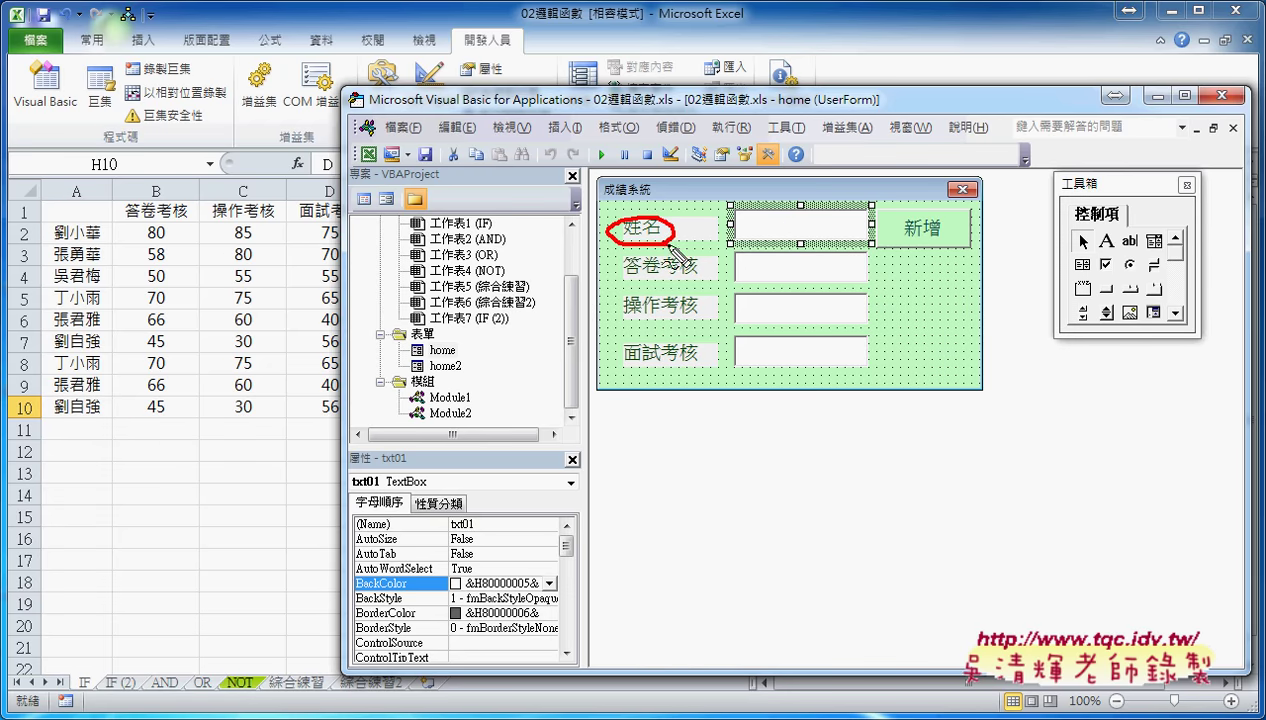
left_click_drag(1096, 250, 1100, 252)
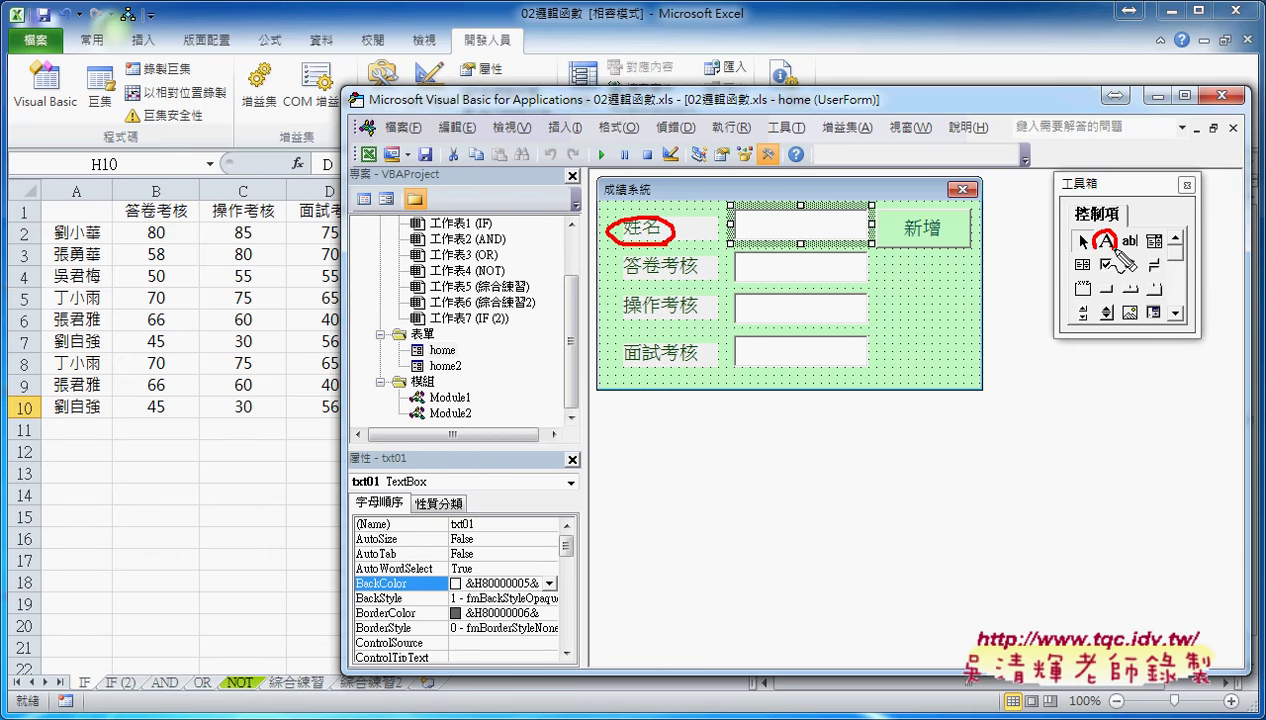
left_click_drag(769, 240, 812, 238)
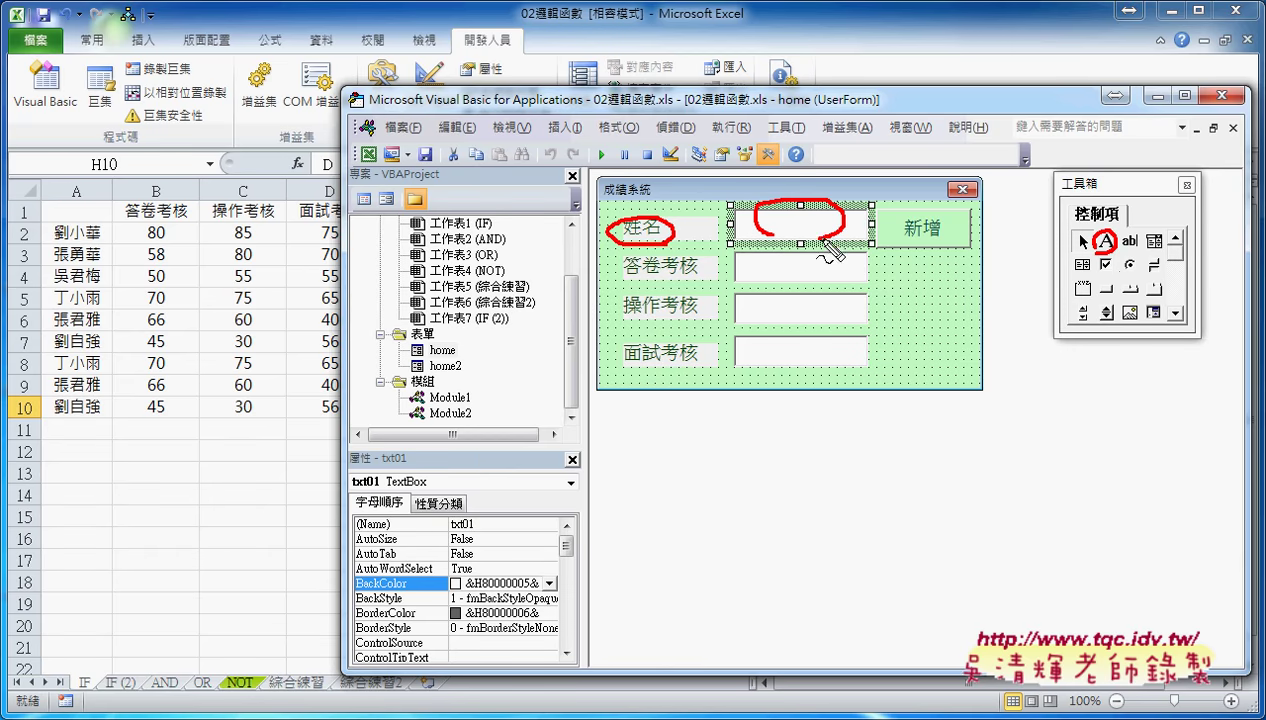
left_click_drag(1118, 234, 1122, 236)
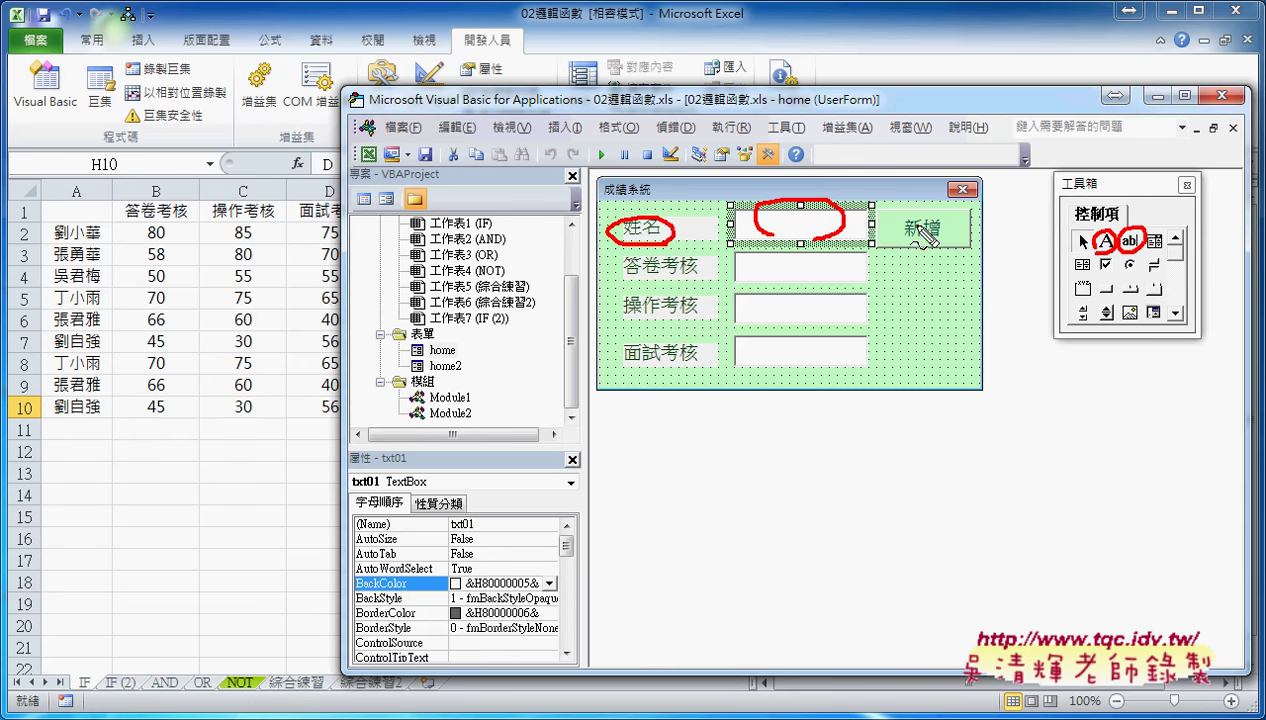
left_click_drag(921, 239, 948, 236)
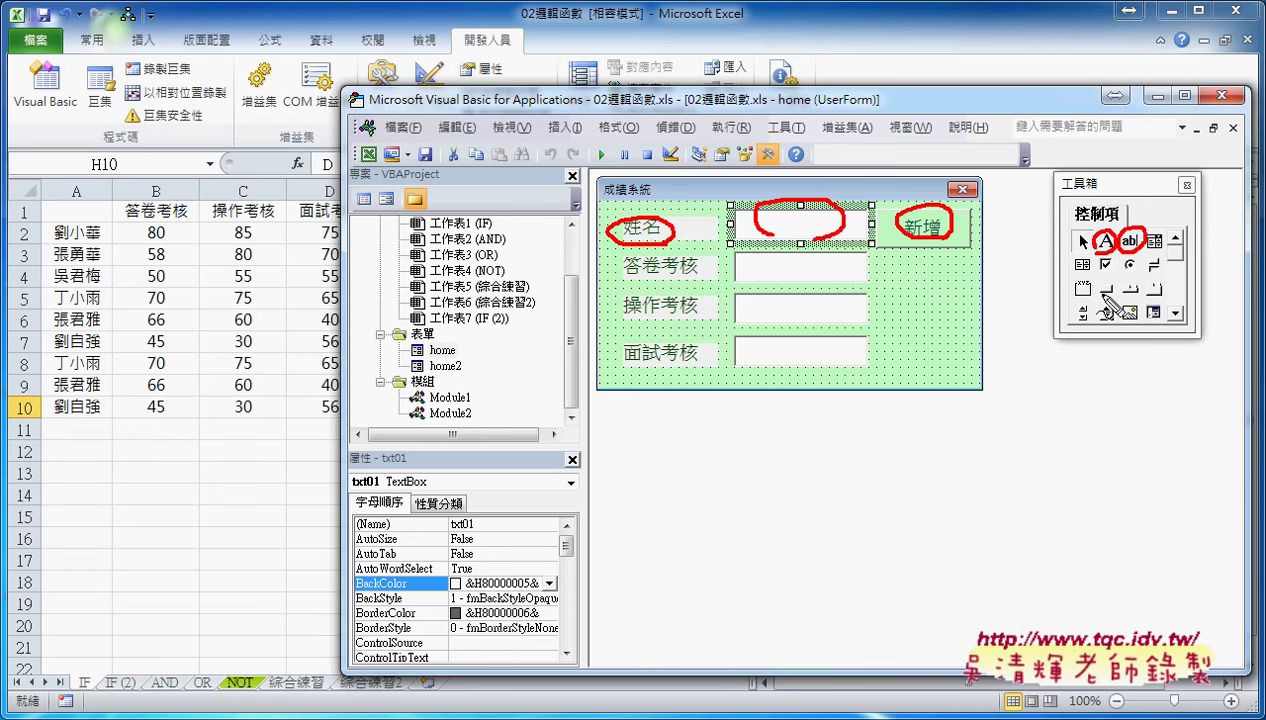
left_click_drag(1112, 284, 1116, 302)
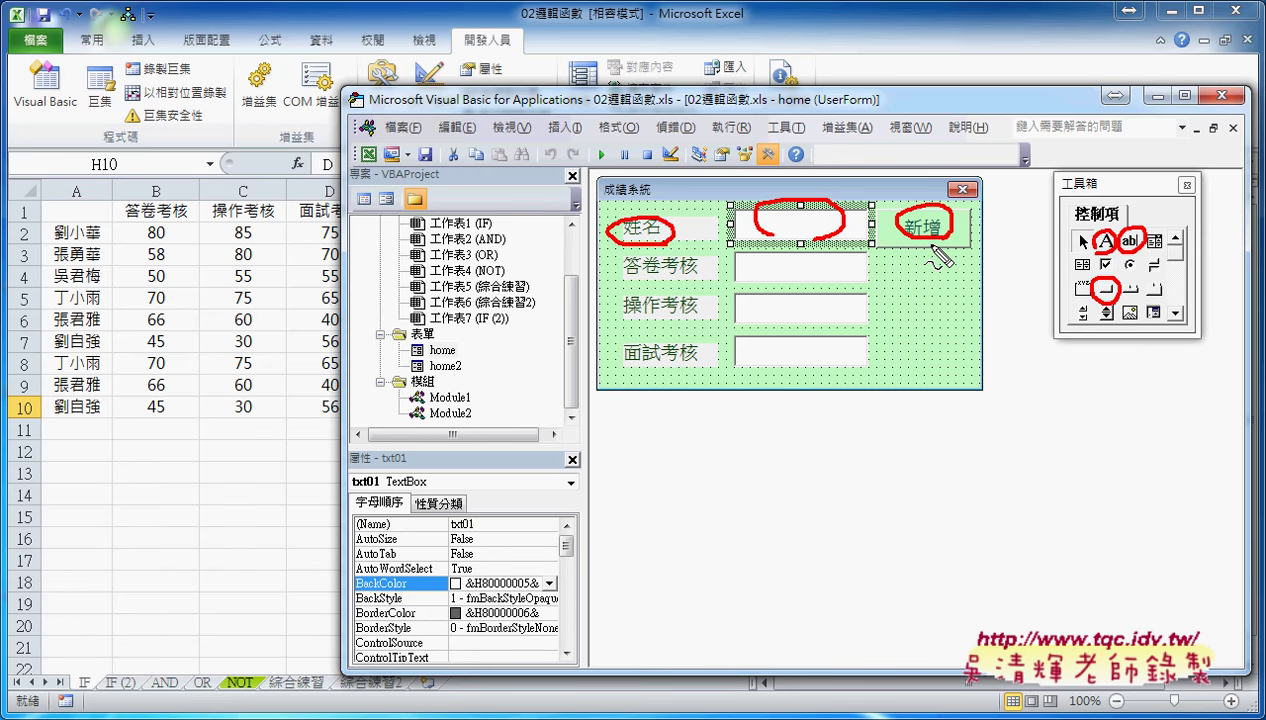
key("Escape")
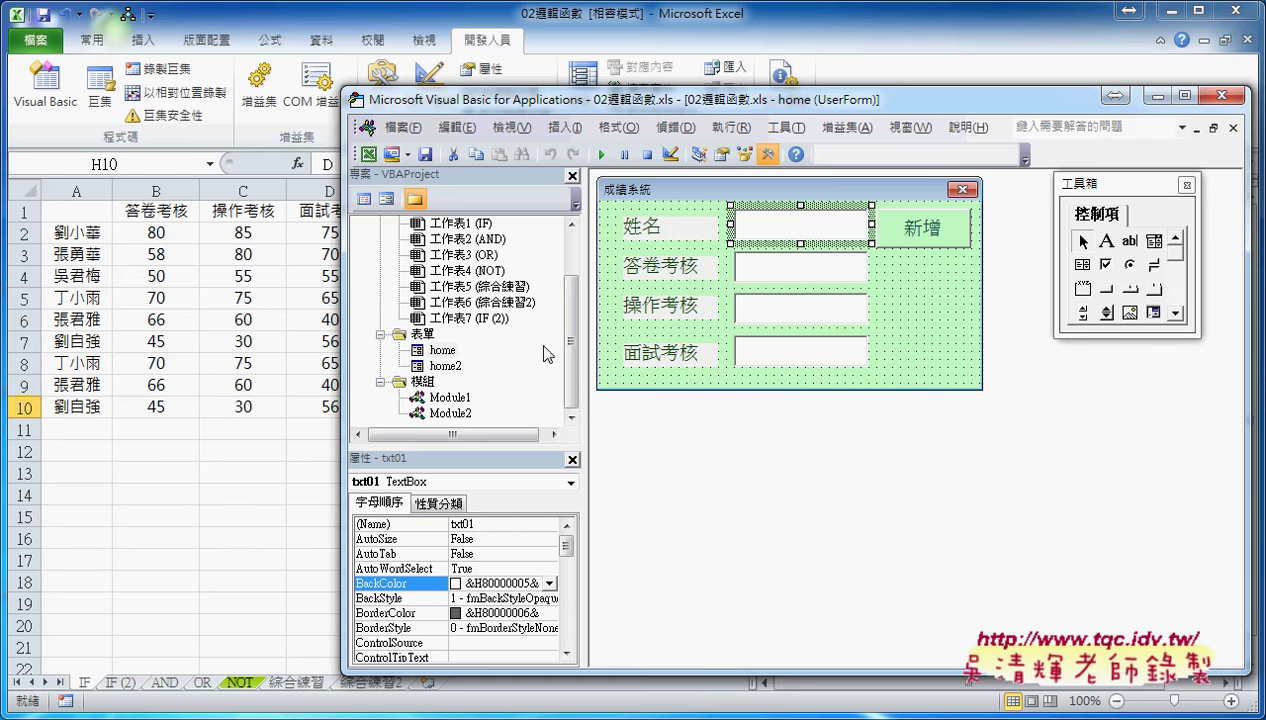
Draw a label at home2's top-left and caption it 姓名.
double_click(445, 366)
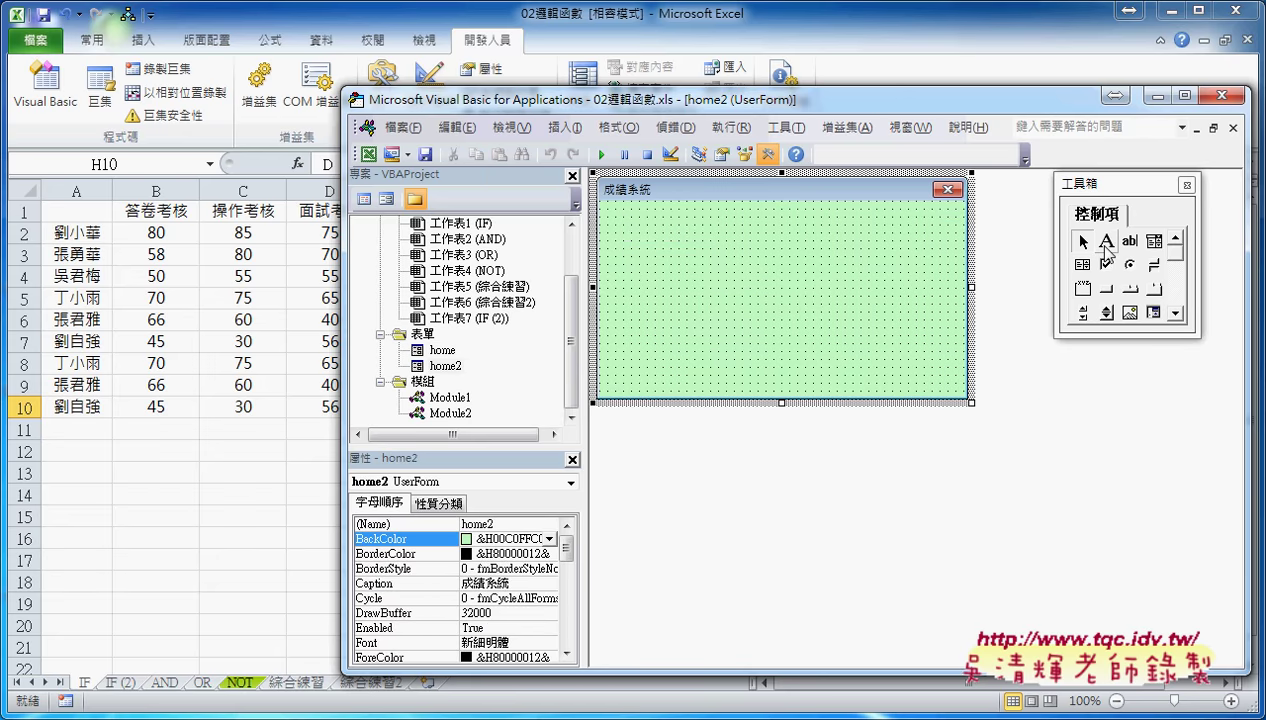
left_click(1106, 241)
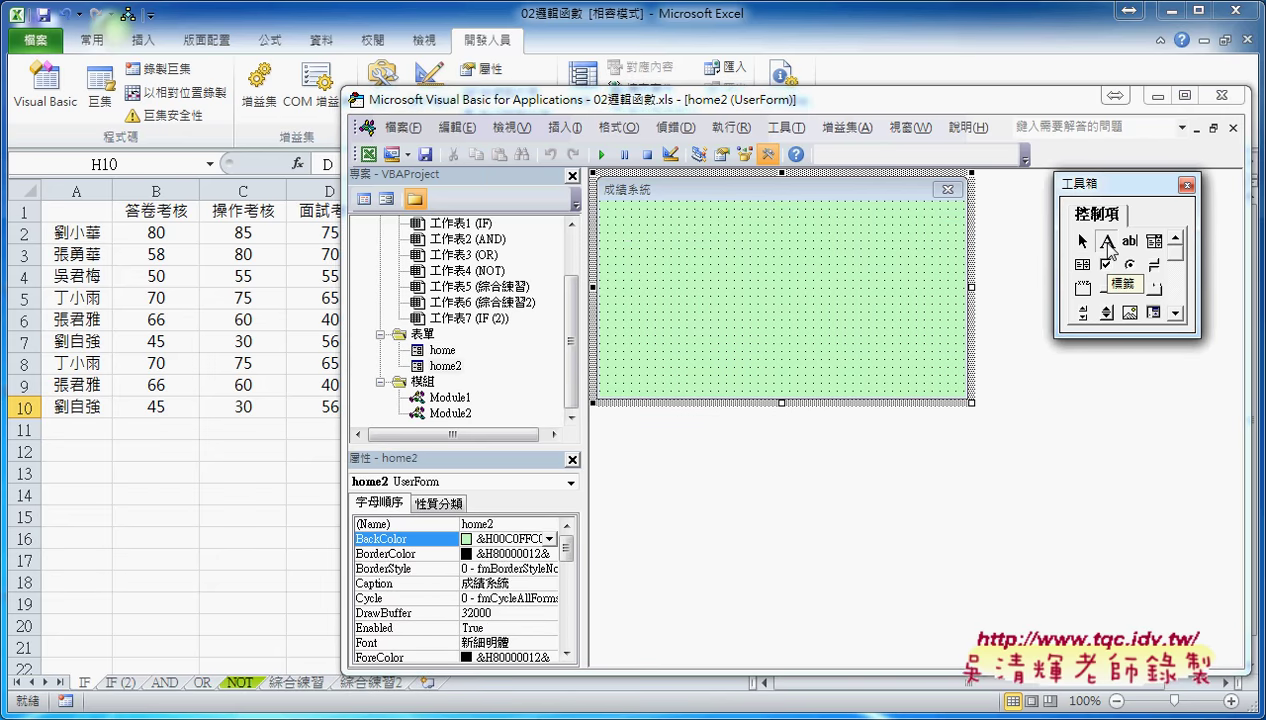
left_click_drag(624, 217, 746, 268)
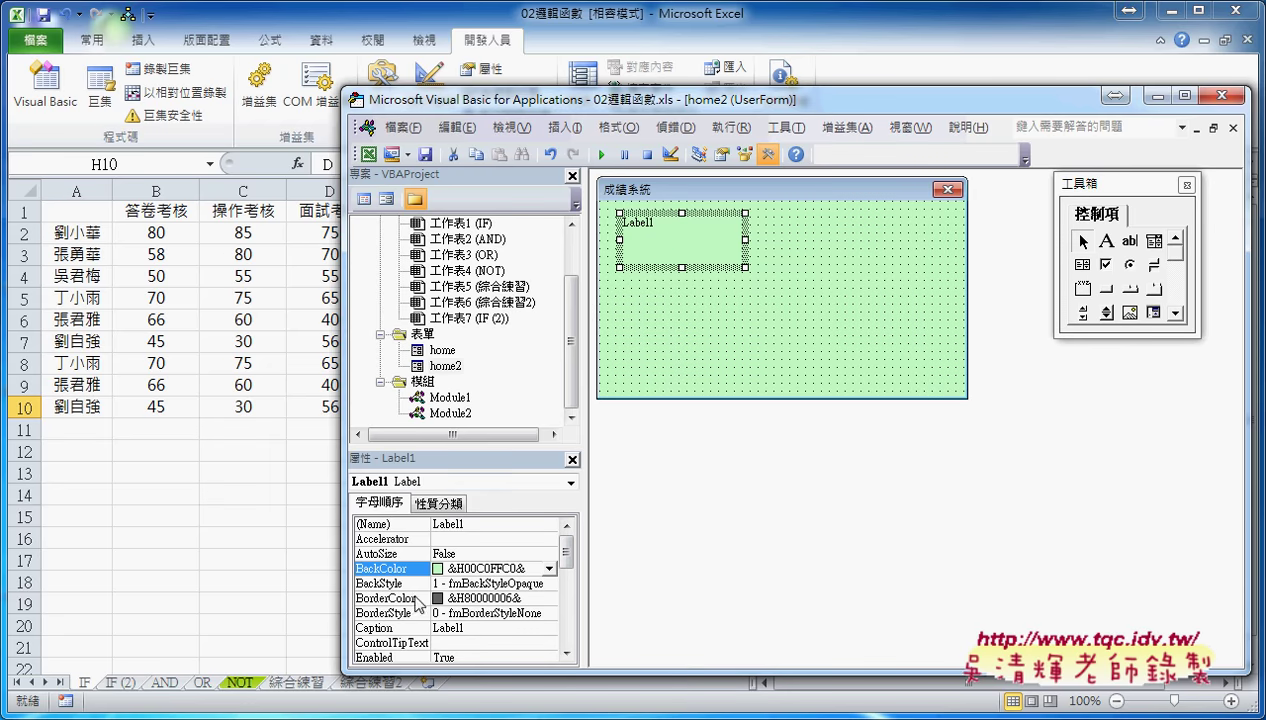
left_click_drag(532, 444, 532, 393)
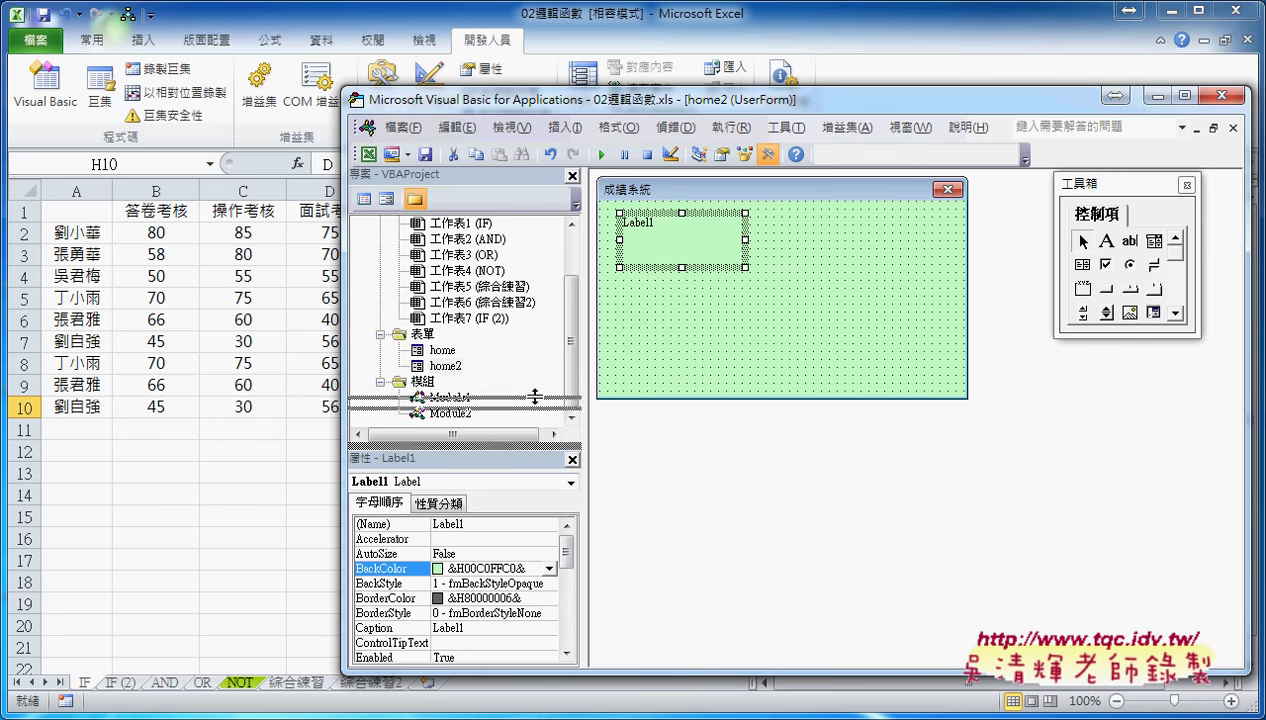
left_click(394, 579)
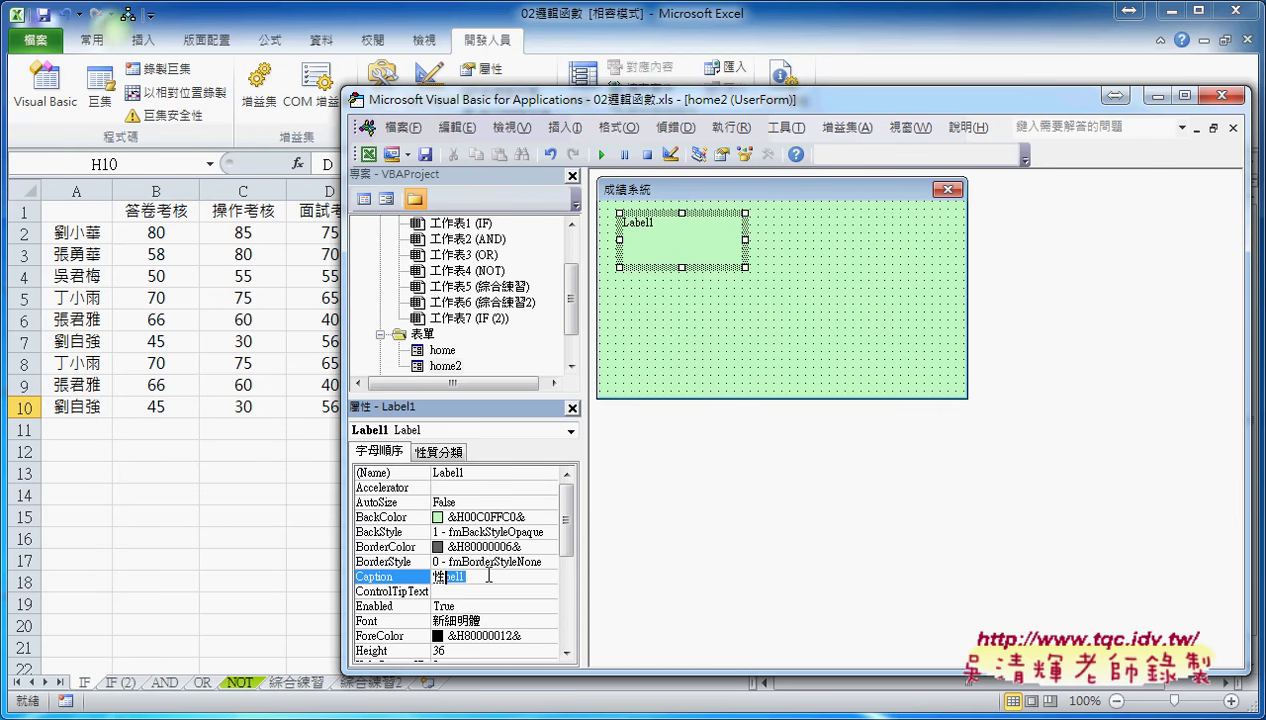
type("姓名")
key("Down")
key("Return")
key("Return")
Give the 姓名 label font size 16 and trim it to fit the text.
left_click(380, 621)
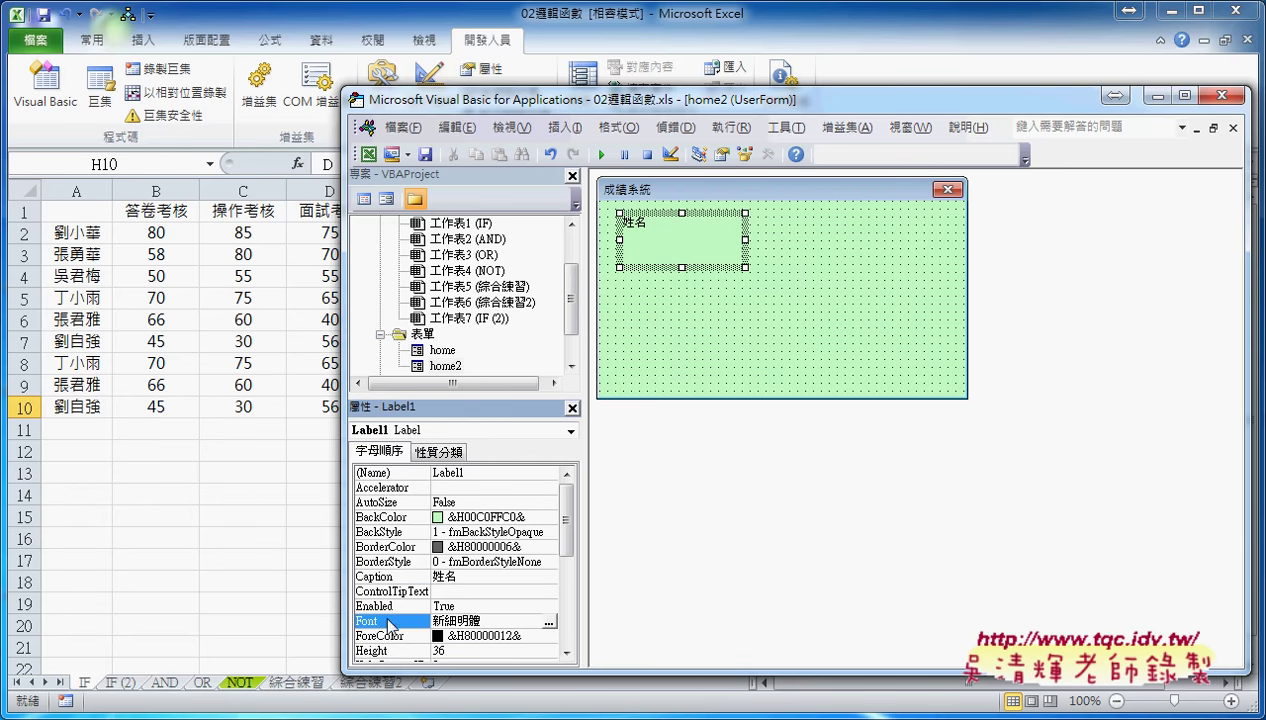
left_click(548, 622)
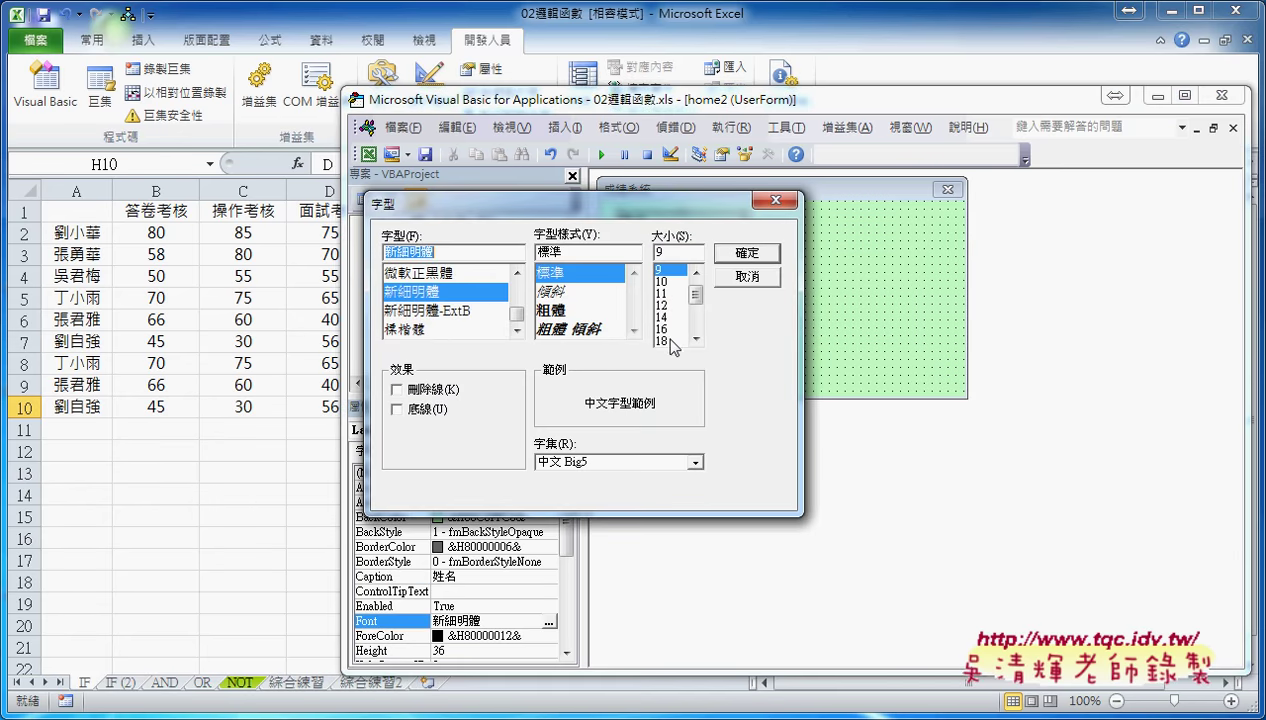
left_click(665, 329)
left_click(748, 256)
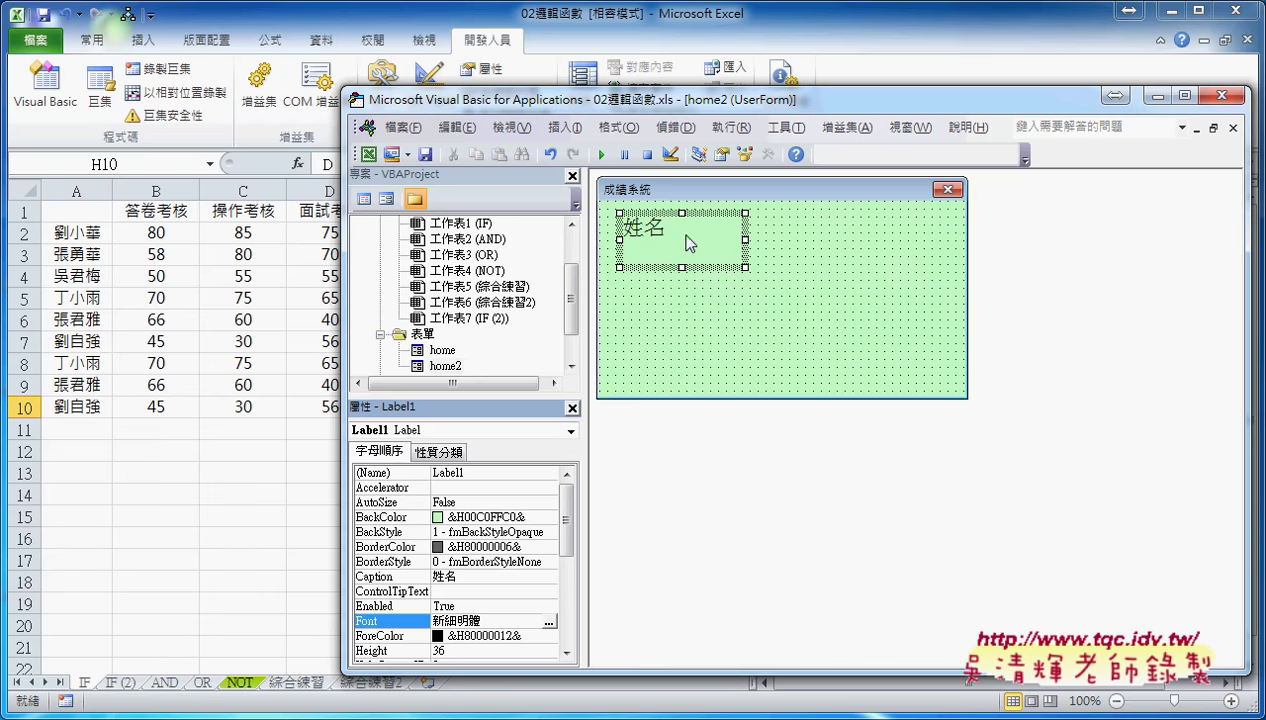
left_click_drag(682, 244, 661, 233)
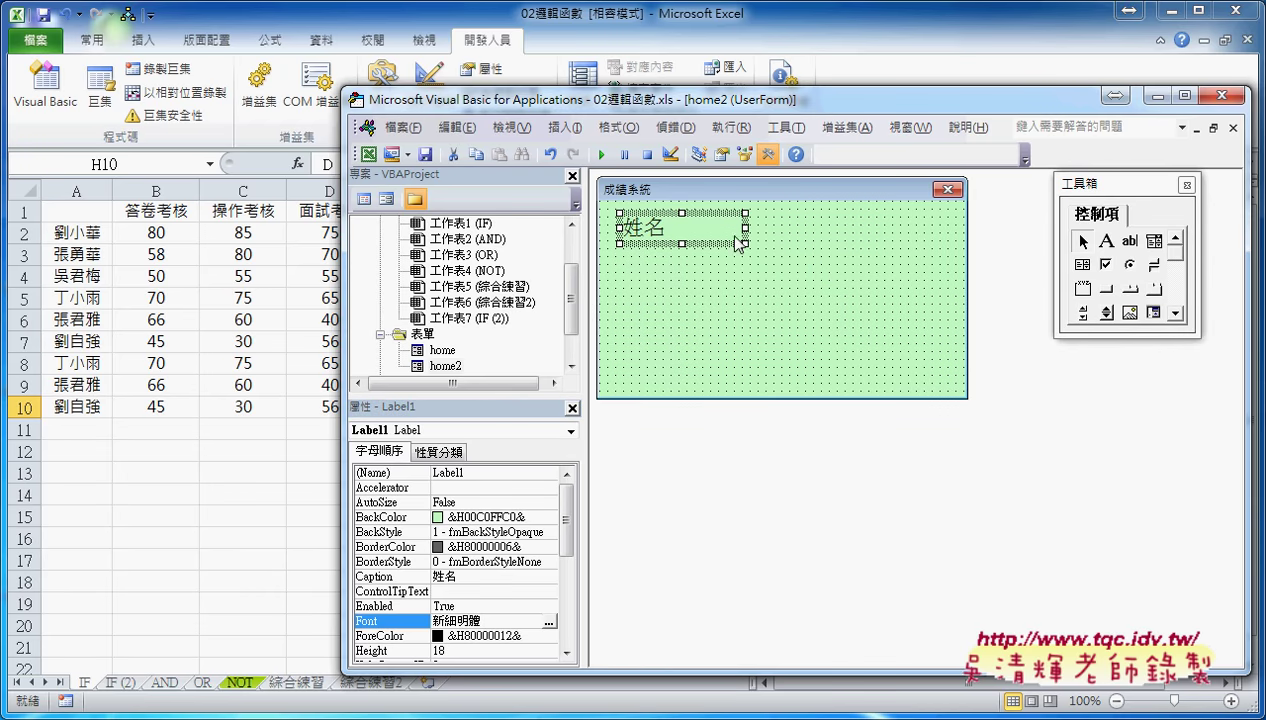
left_click_drag(745, 228, 713, 228)
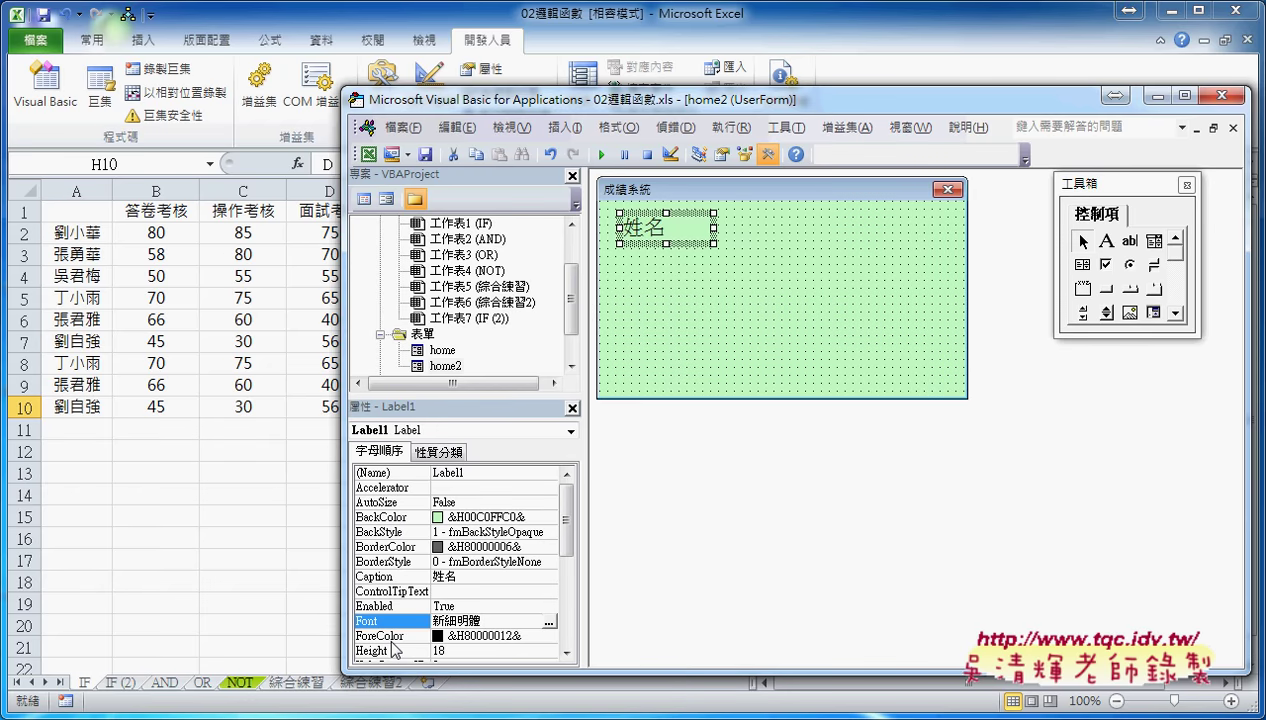
Make the 姓名 label's text red from the palette.
left_click(391, 637)
left_click(549, 636)
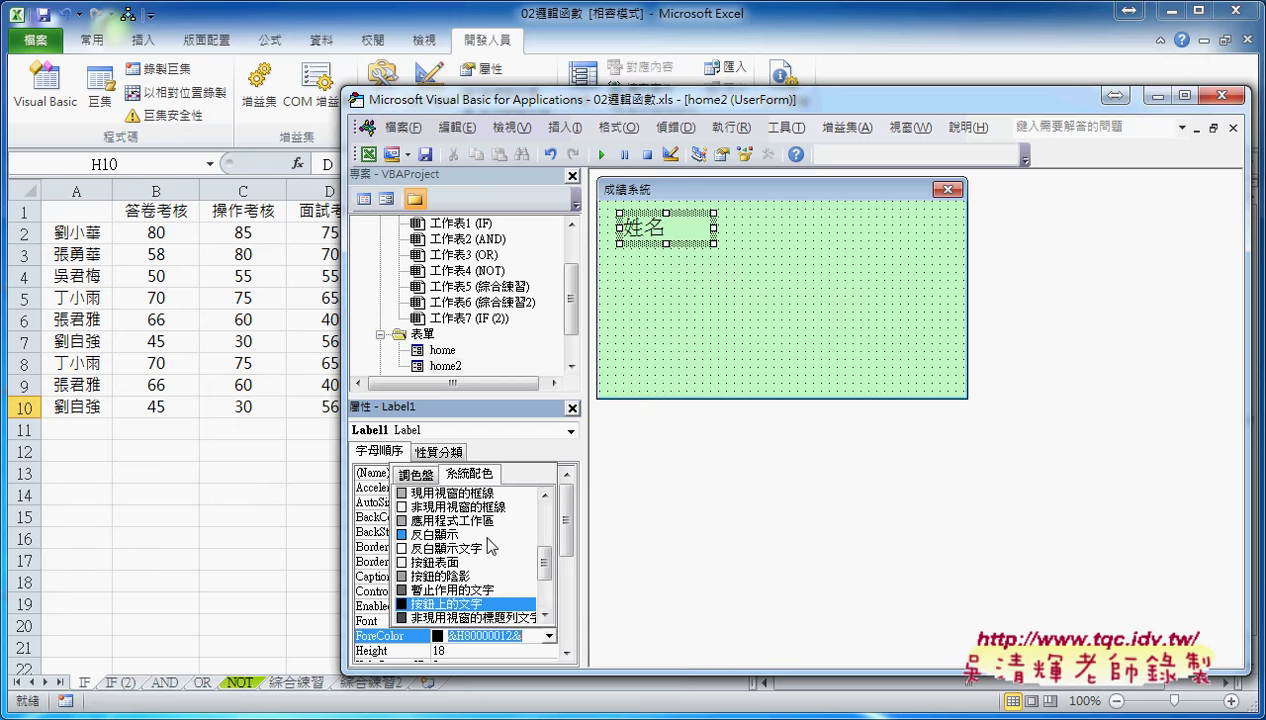
left_click(415, 473)
left_click(421, 530)
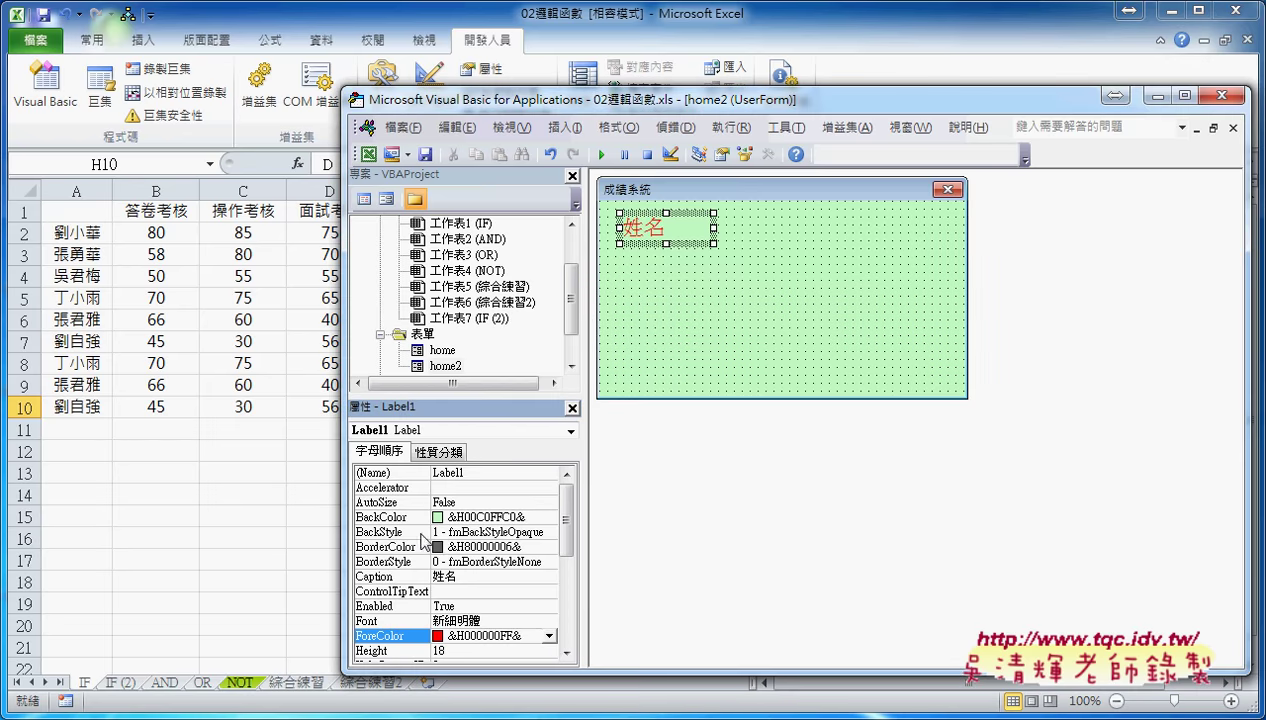
Review the four labels on the finished home form for reference.
double_click(445, 352)
left_click(650, 238)
left_click(652, 276)
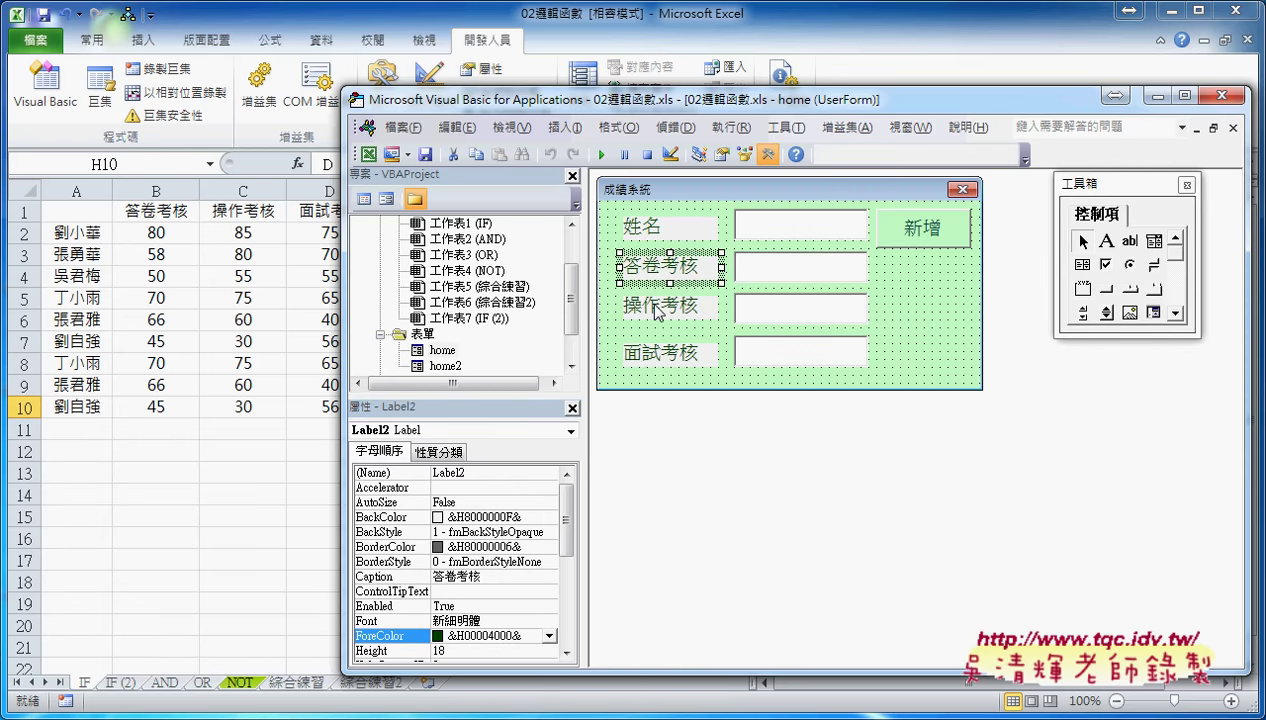
left_click(652, 310)
left_click(665, 356)
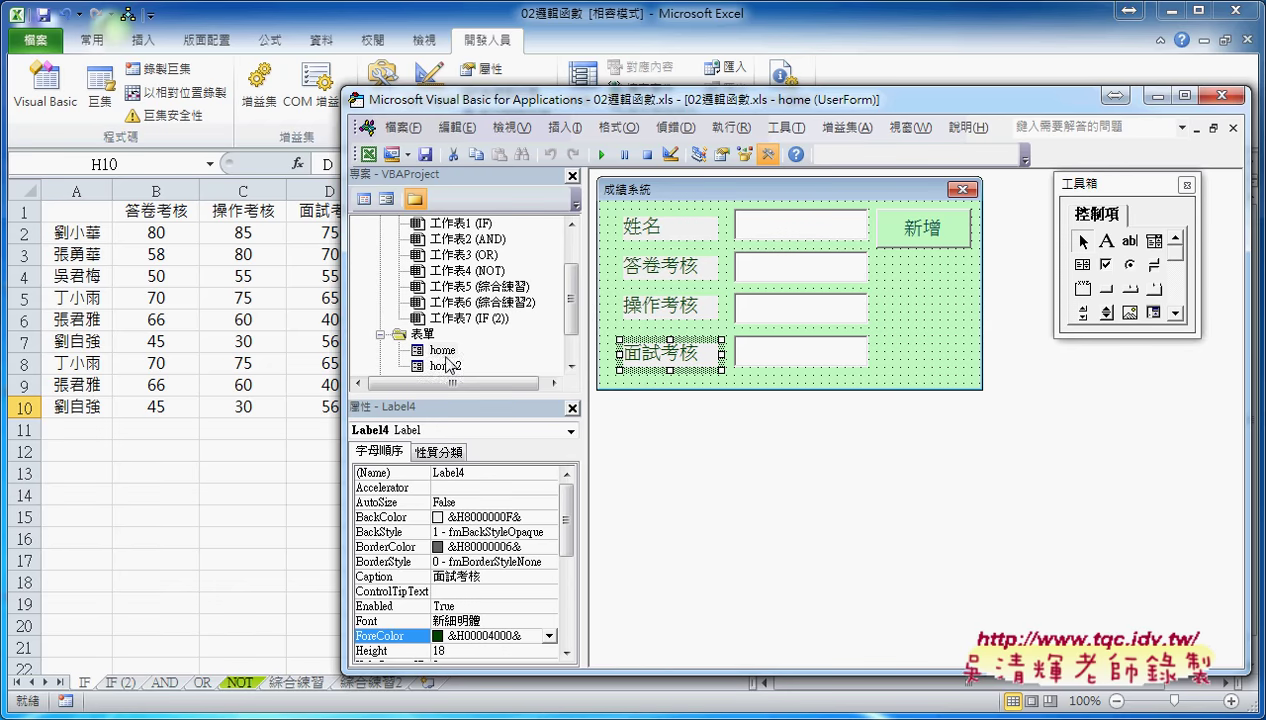
Duplicate the 姓名 label downward on home2 by Ctrl-dragging copies.
double_click(447, 364)
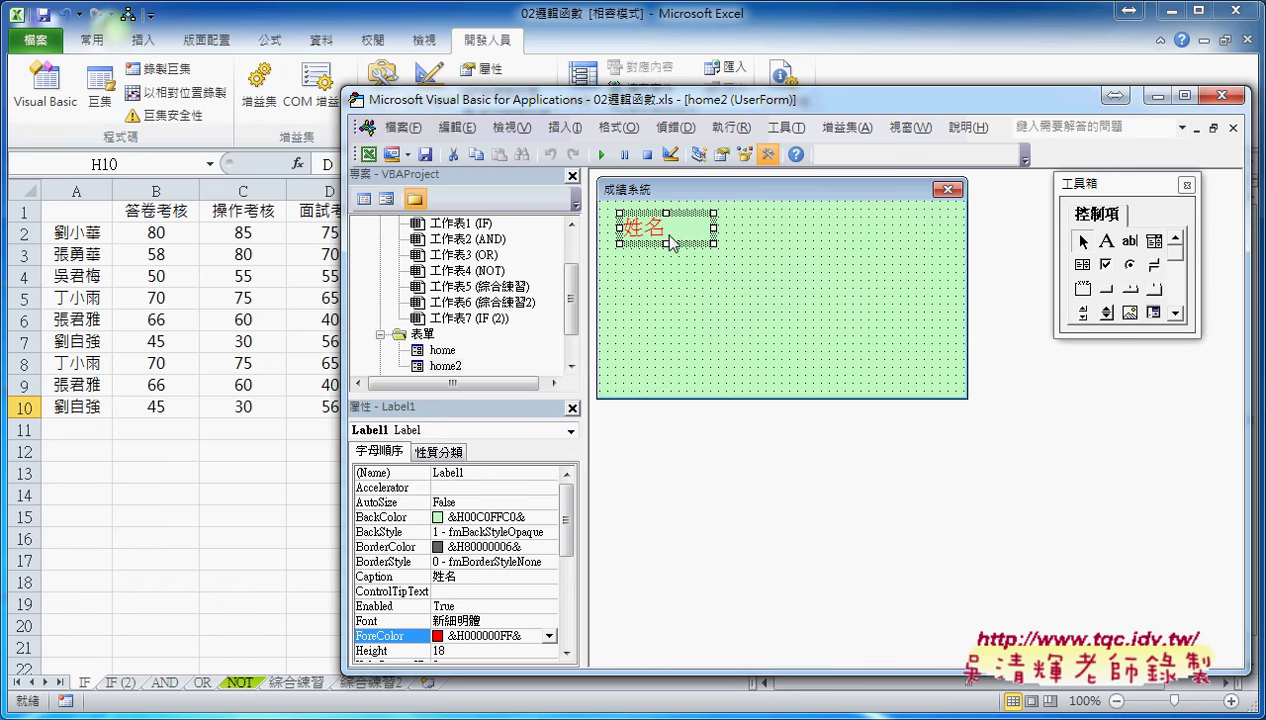
left_click_drag(670, 238, 672, 277)
left_click_drag(670, 276, 678, 372)
Place the fourth 姓名 label at the bottom and select the second label's Caption.
left_click(820, 345)
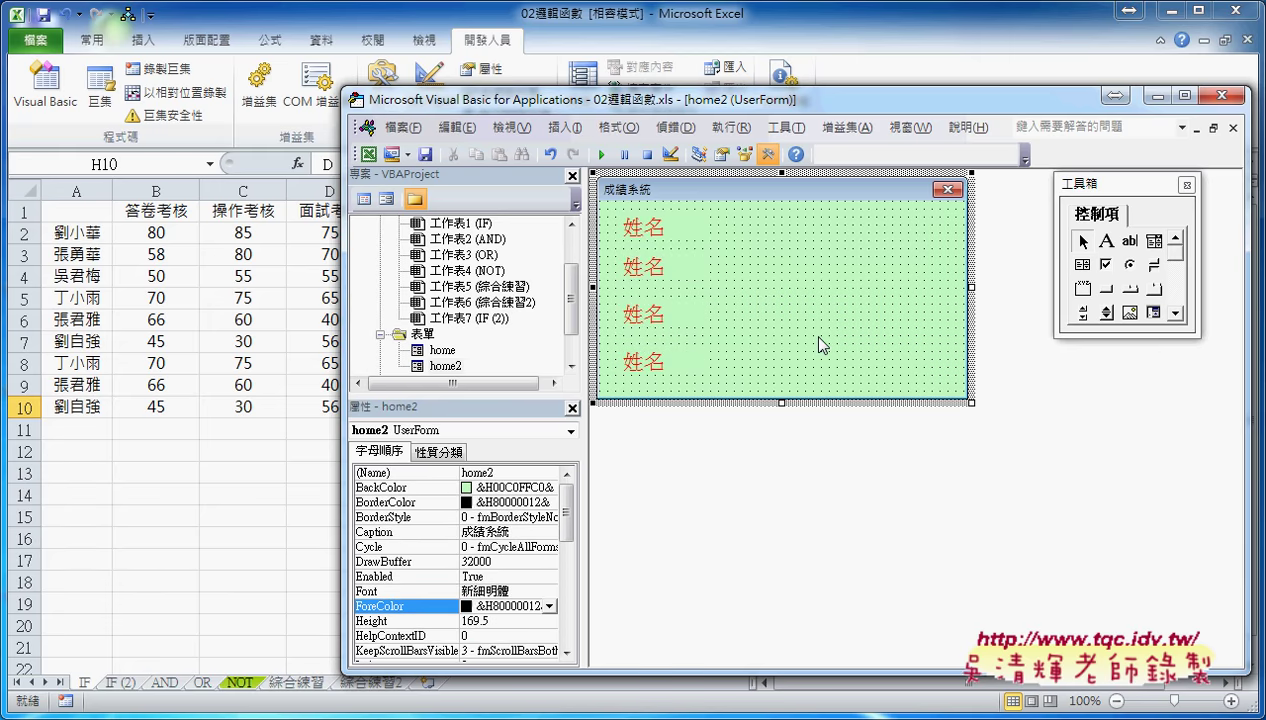
left_click(672, 274)
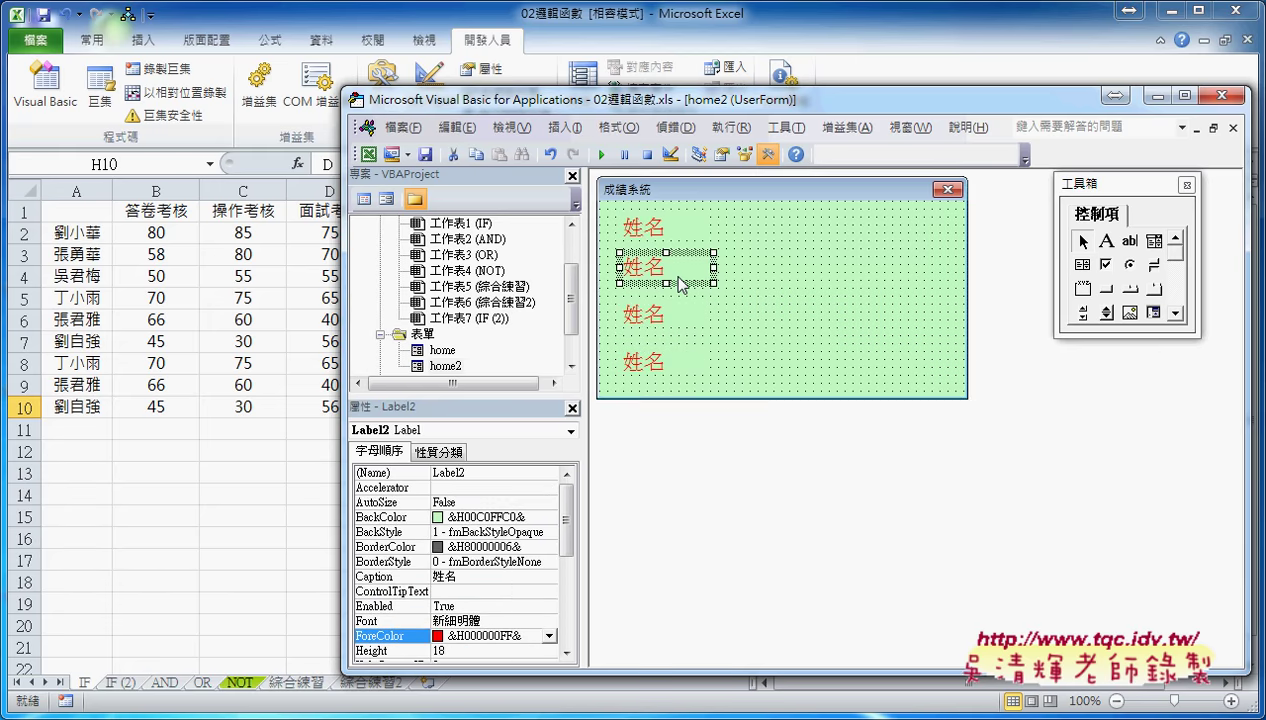
left_click(400, 572)
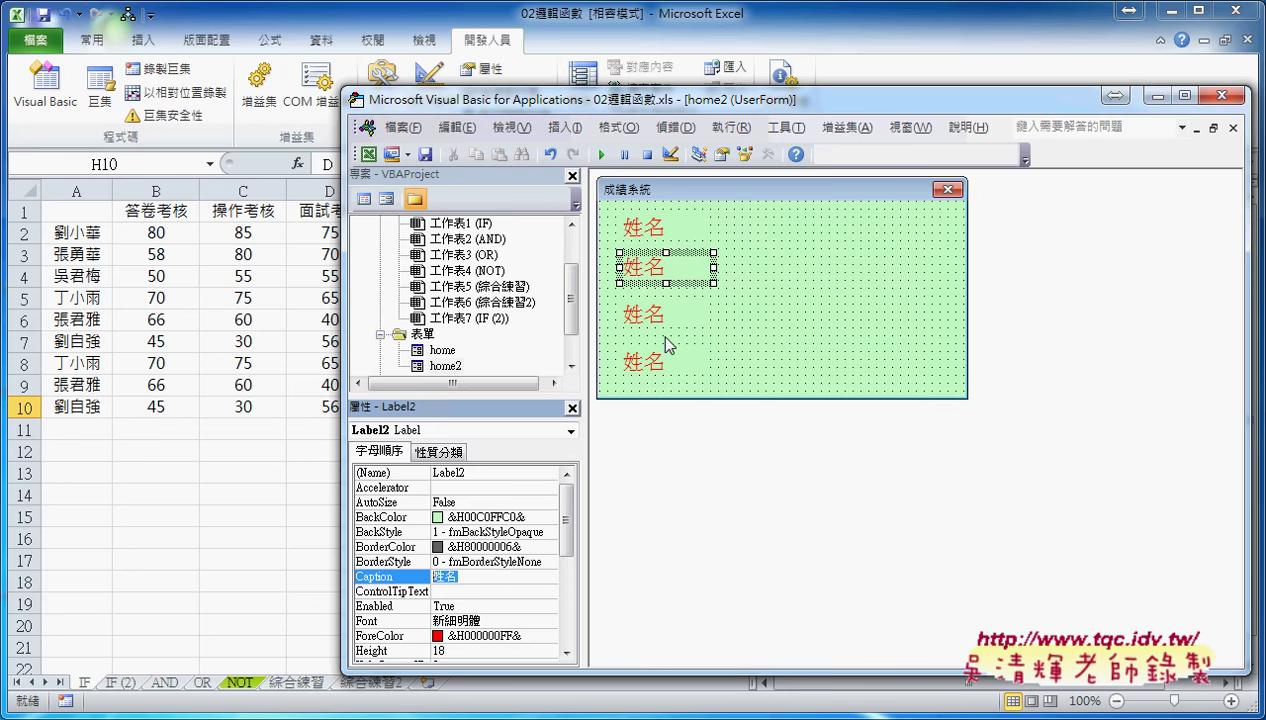
Stagger the labels, second and fourth right, third left, then select all four.
left_click_drag(680, 270, 703, 278)
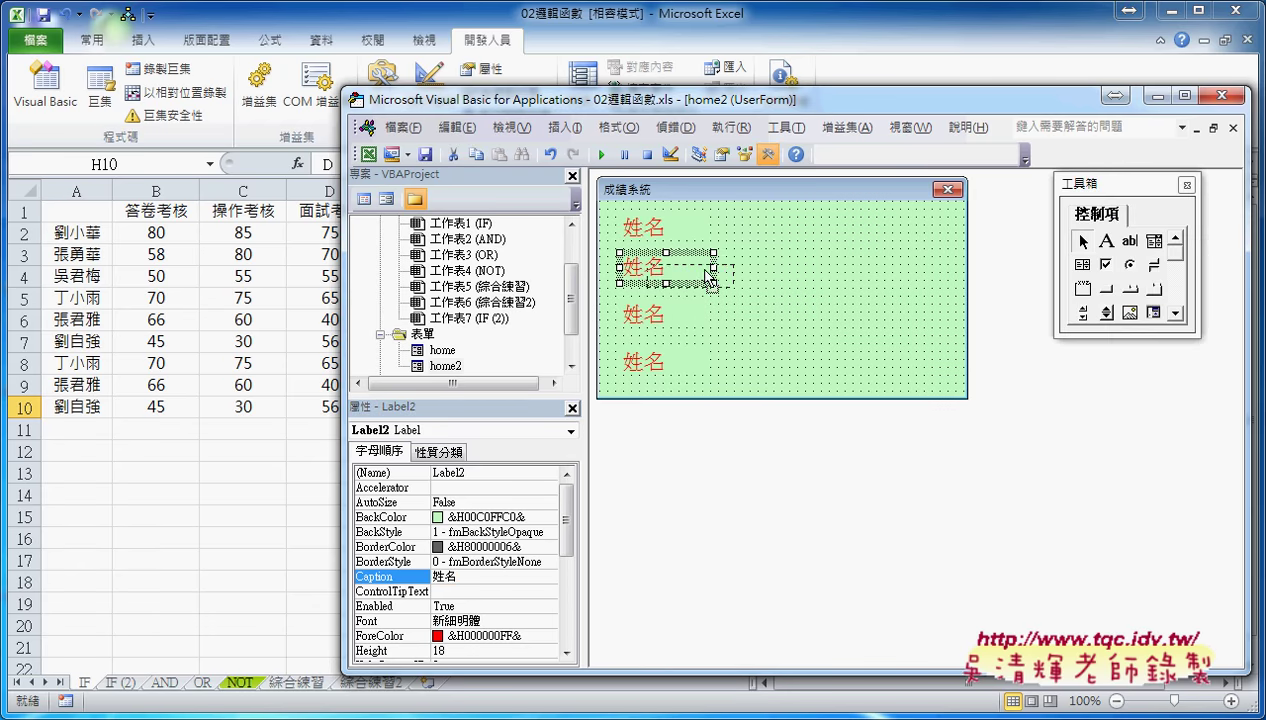
left_click_drag(658, 332, 650, 340)
left_click(660, 364)
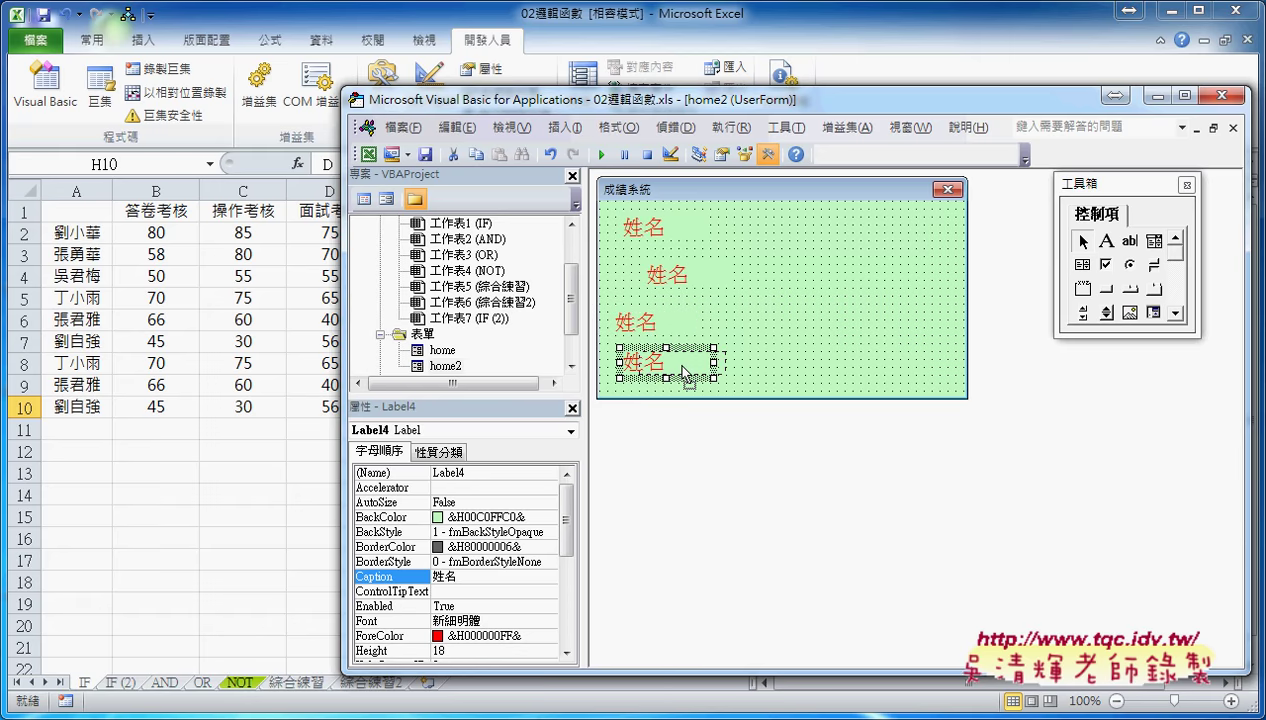
left_click_drag(713, 377, 730, 378)
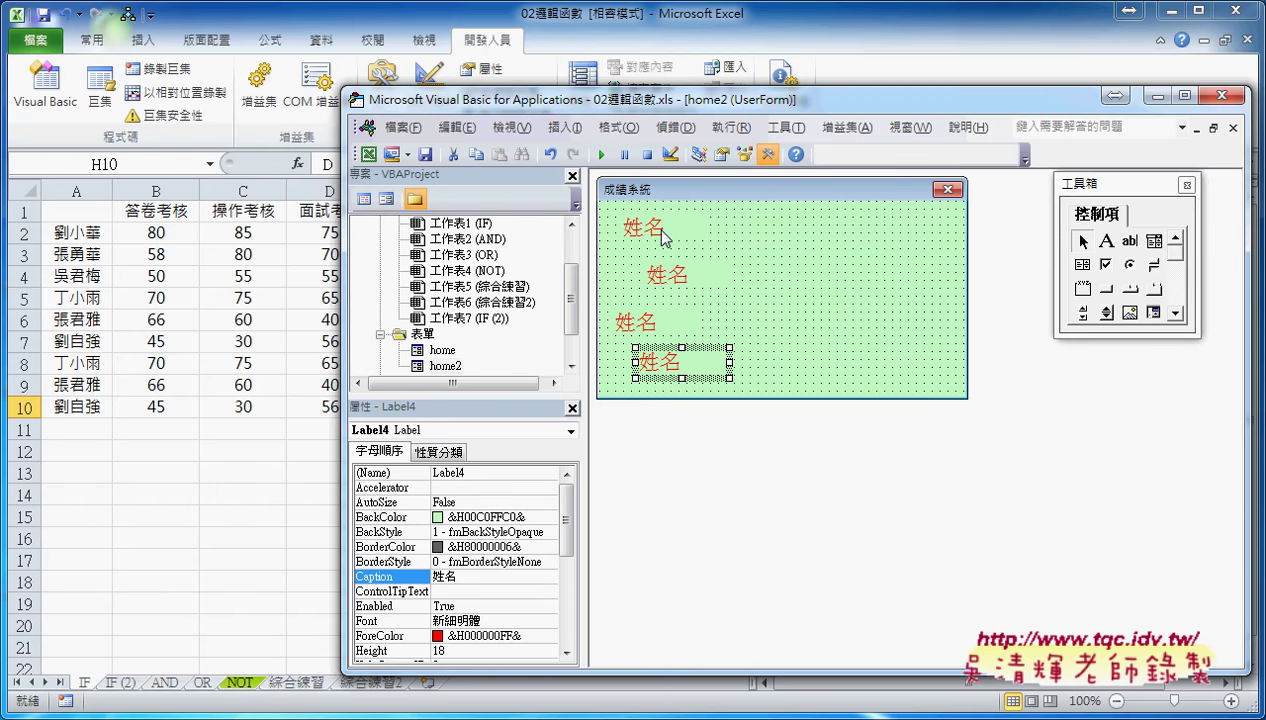
mouse_move(604, 206)
left_mouse_down()
mouse_move(615, 262)
mouse_move(760, 398)
left_mouse_up()
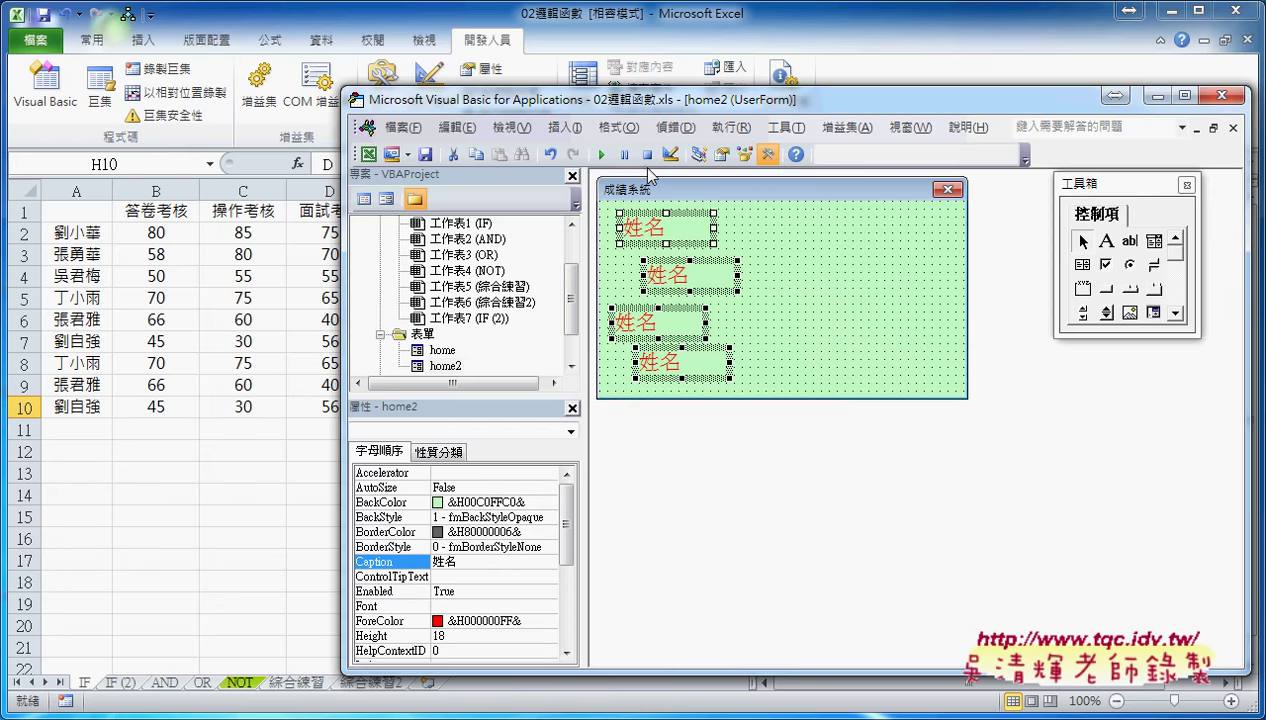
left_click(617, 130)
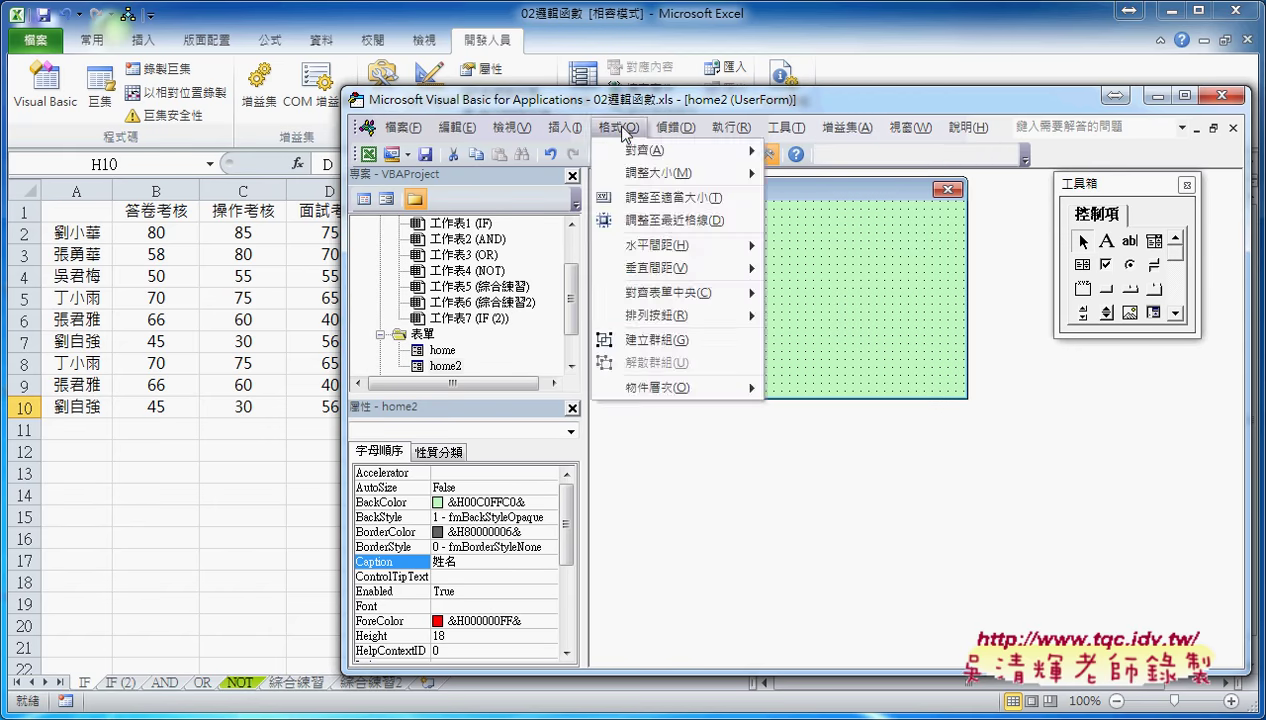
Left-align the four 姓名 labels and make their vertical spacing equal.
left_click(622, 130)
left_click(622, 130)
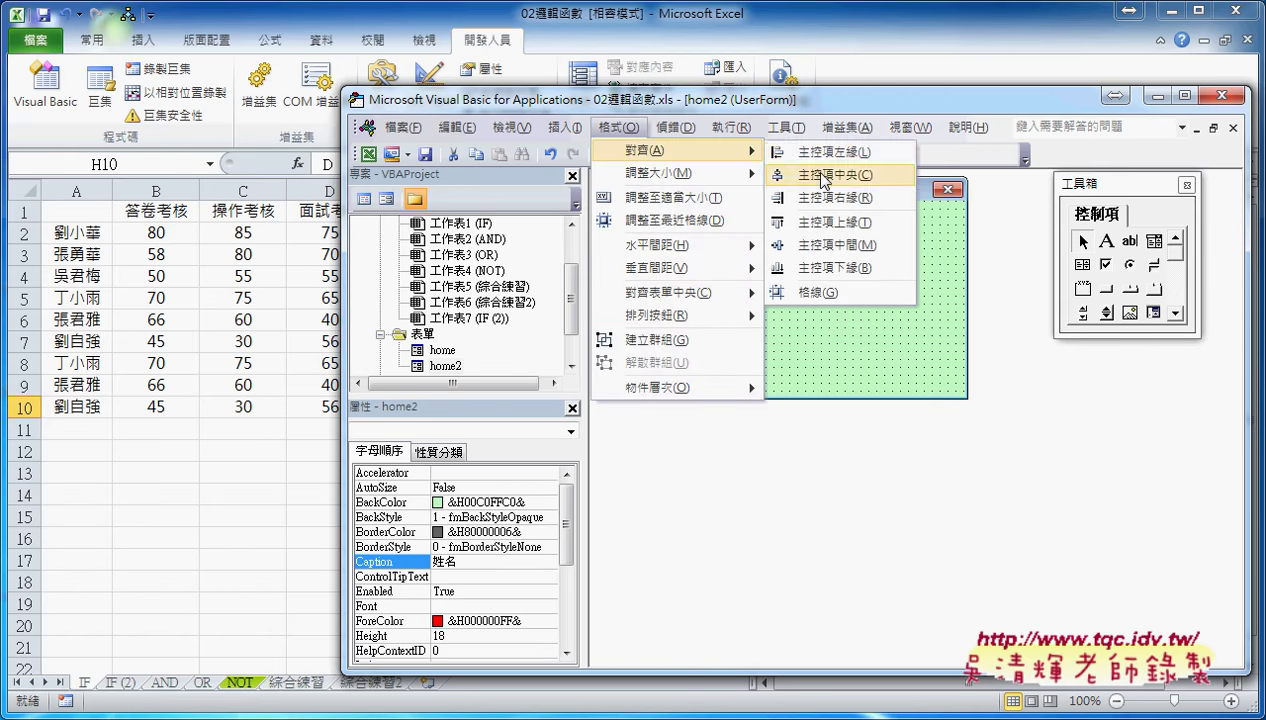
left_click(824, 152)
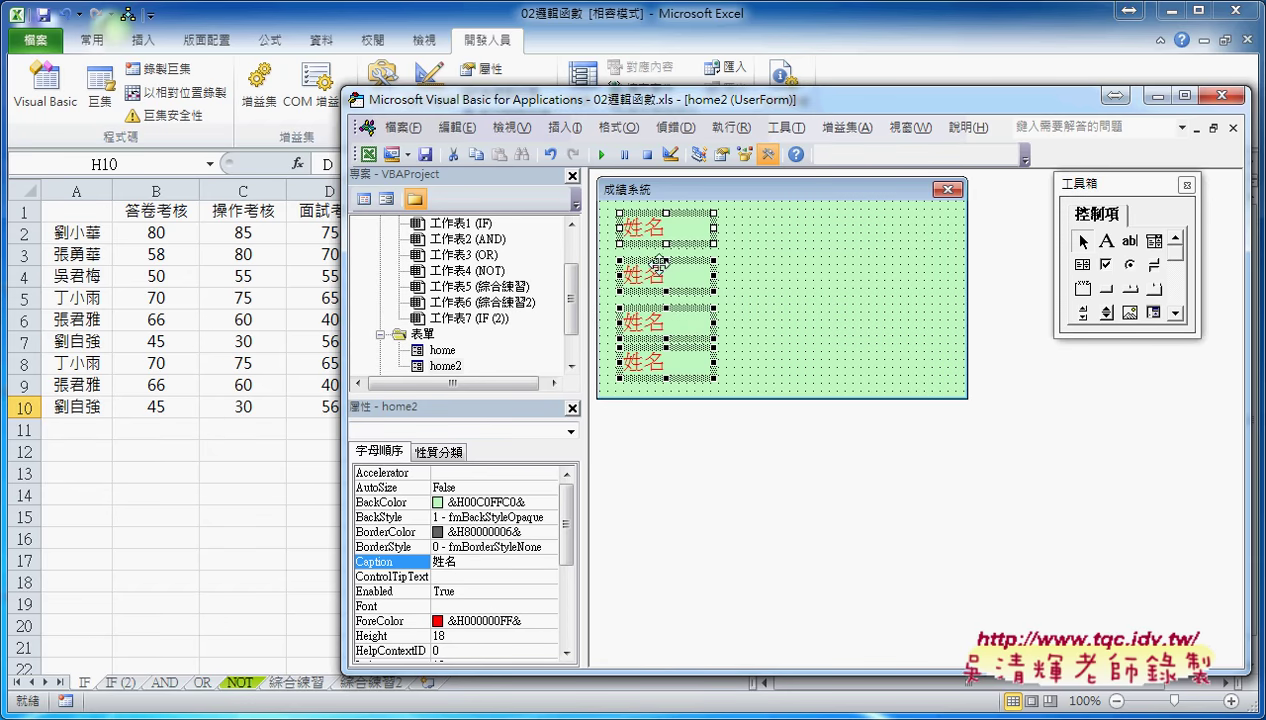
left_click(619, 128)
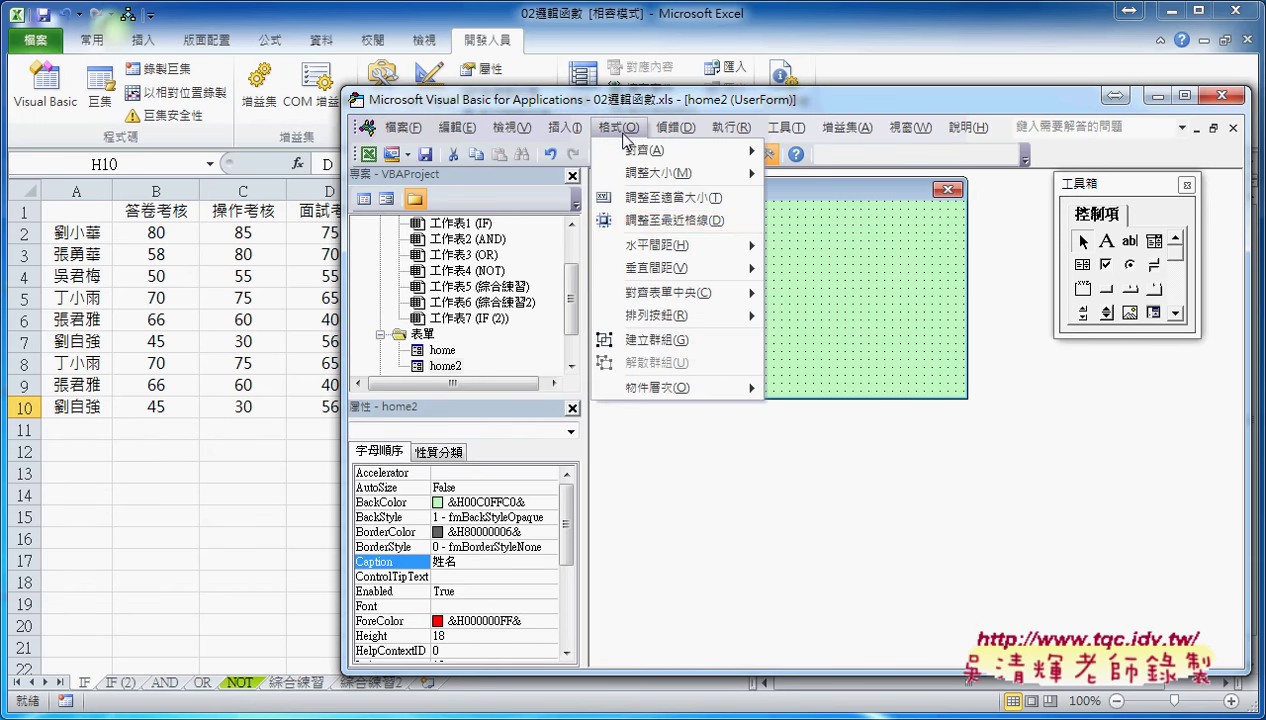
mouse_move(675, 268)
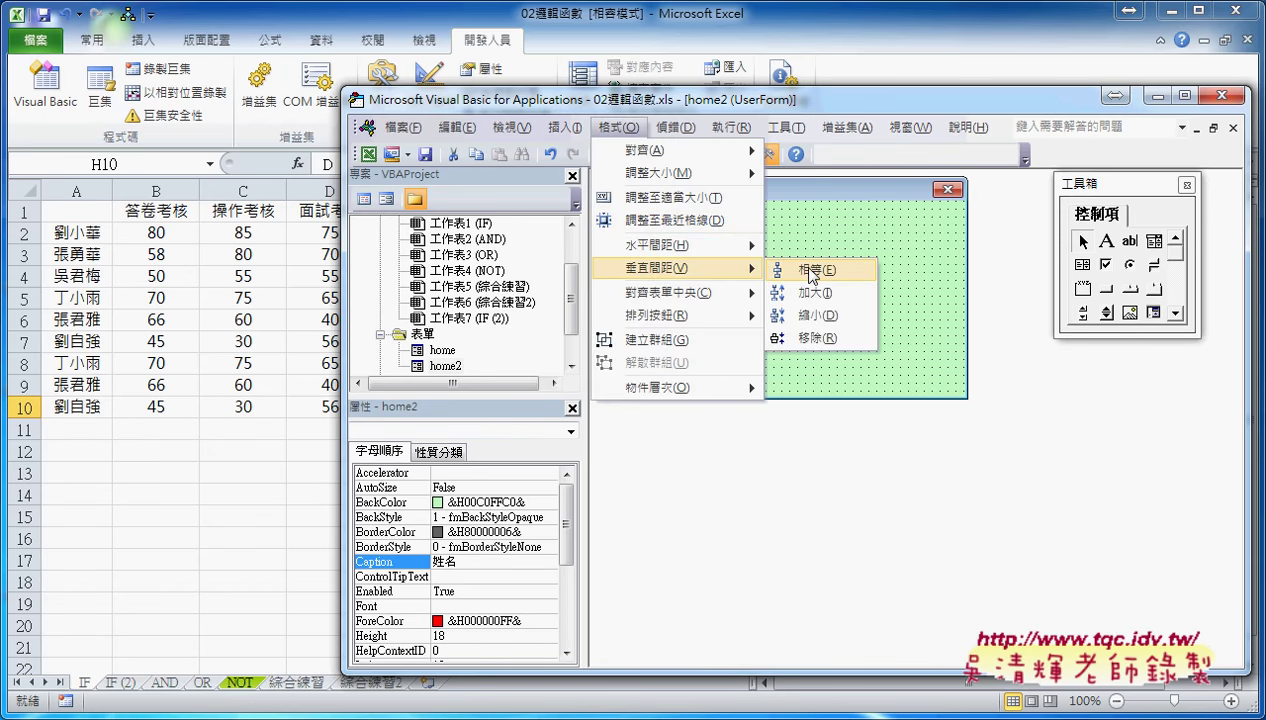
left_click(825, 270)
left_click(795, 286)
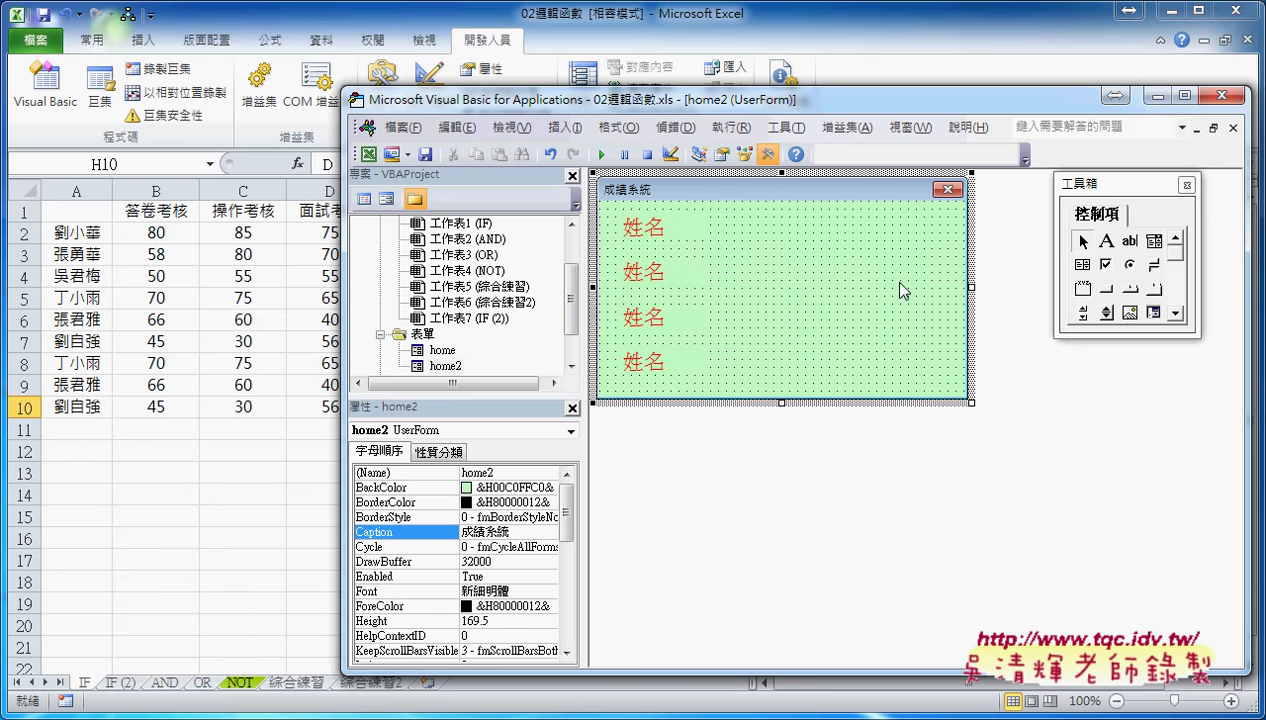
Select all four 姓名 labels and widen them slightly together.
left_click_drag(736, 204, 596, 420)
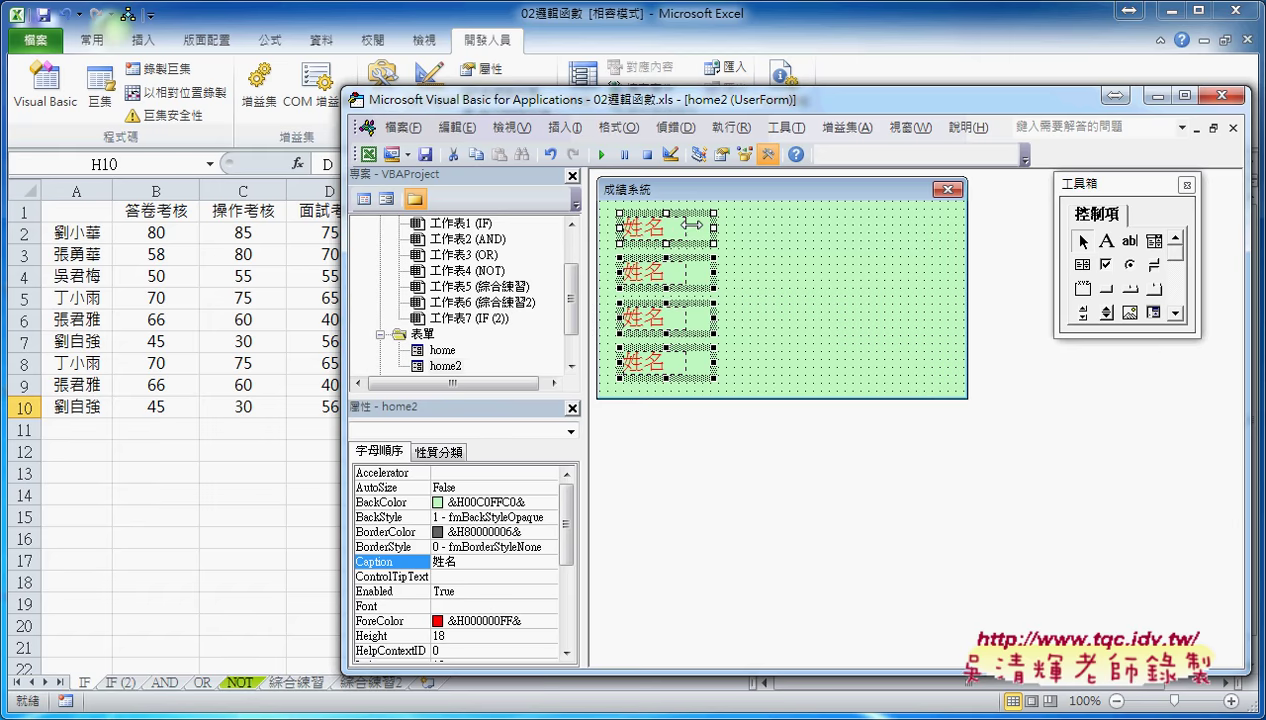
left_click_drag(687, 228, 714, 228)
left_click(819, 285)
Draw a text box beside the first 姓名 label.
left_click(1130, 241)
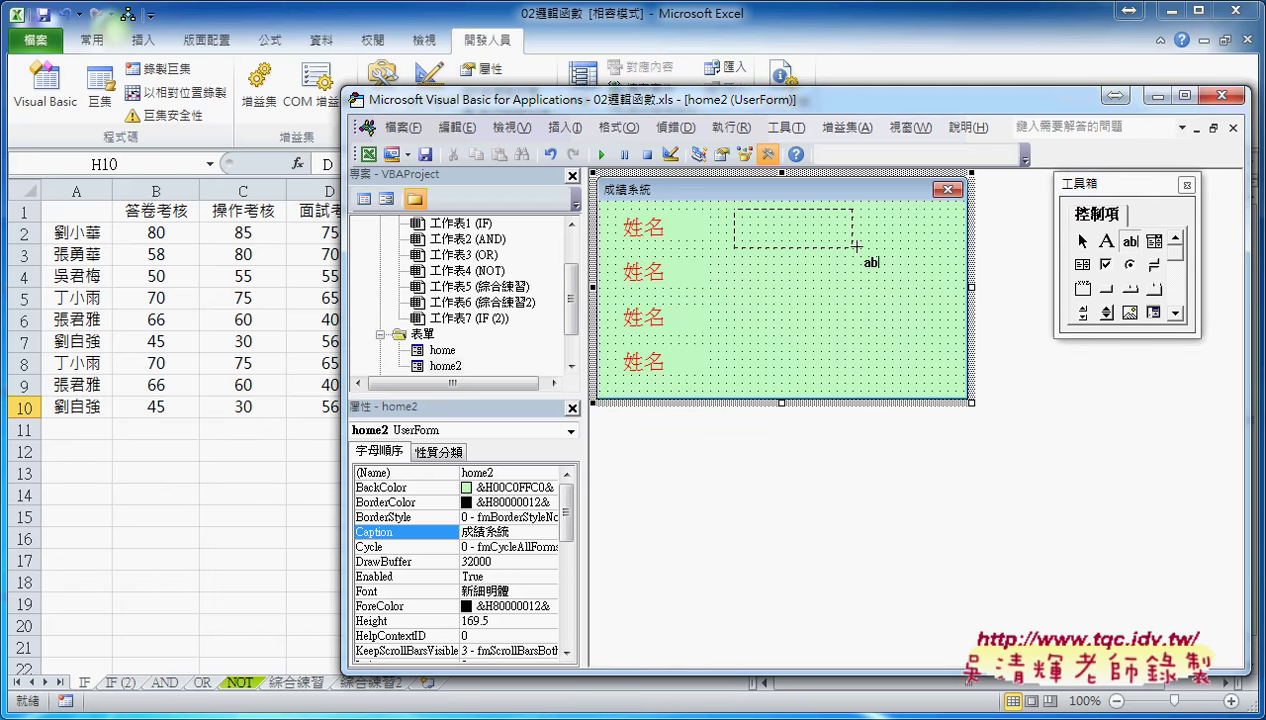
mouse_move(733, 215)
left_mouse_down()
mouse_move(857, 251)
mouse_move(791, 244)
left_mouse_up()
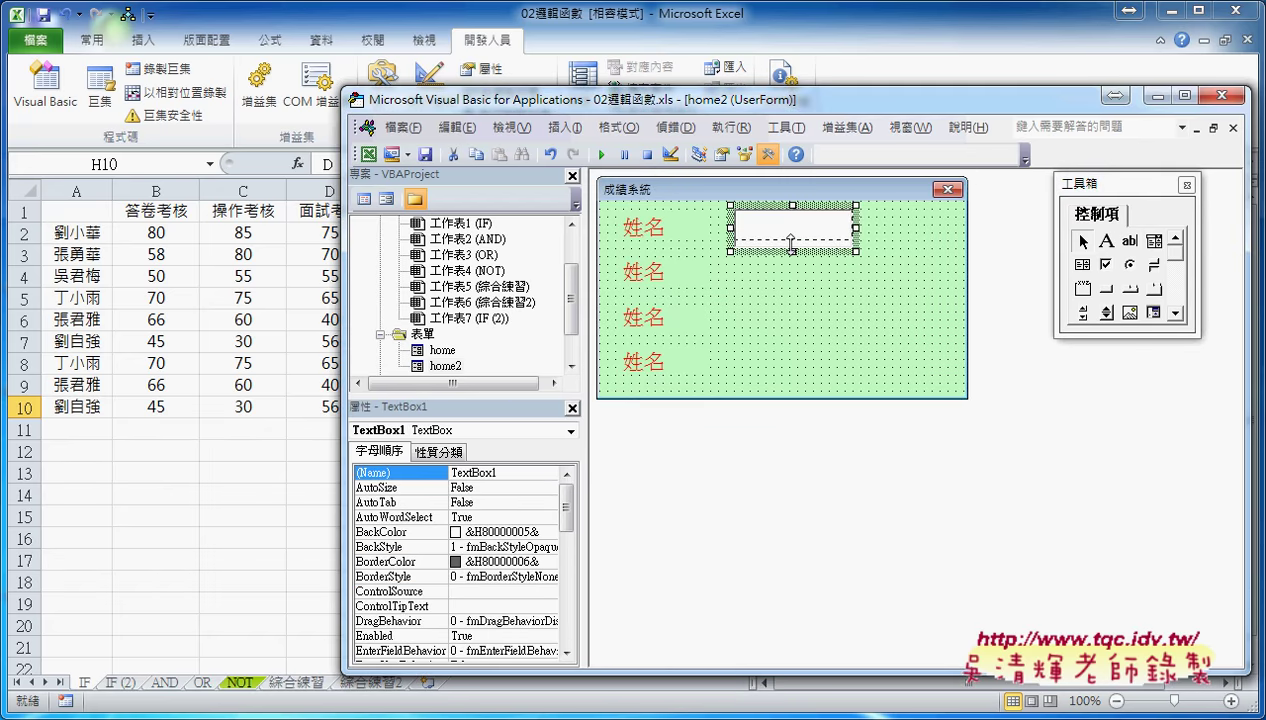
left_click(790, 230)
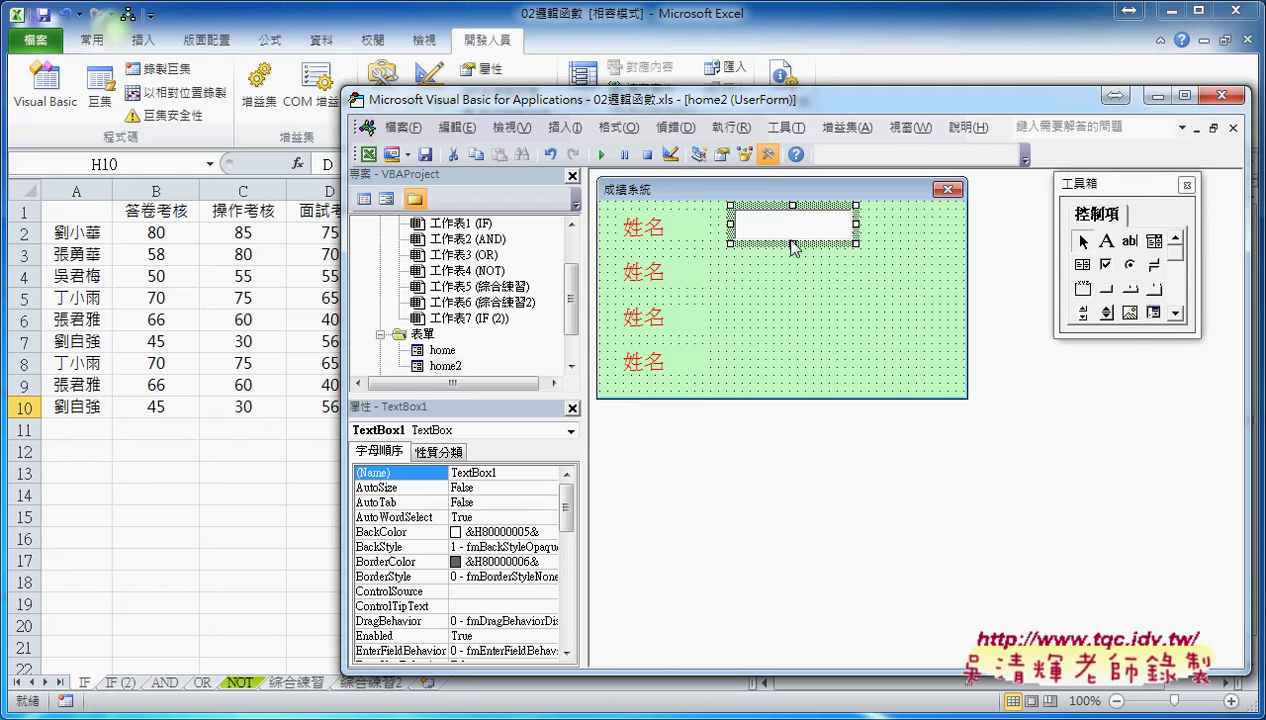
left_click(876, 243)
Copy the text box down beside the remaining 姓名 labels to make four in total.
left_click(800, 244)
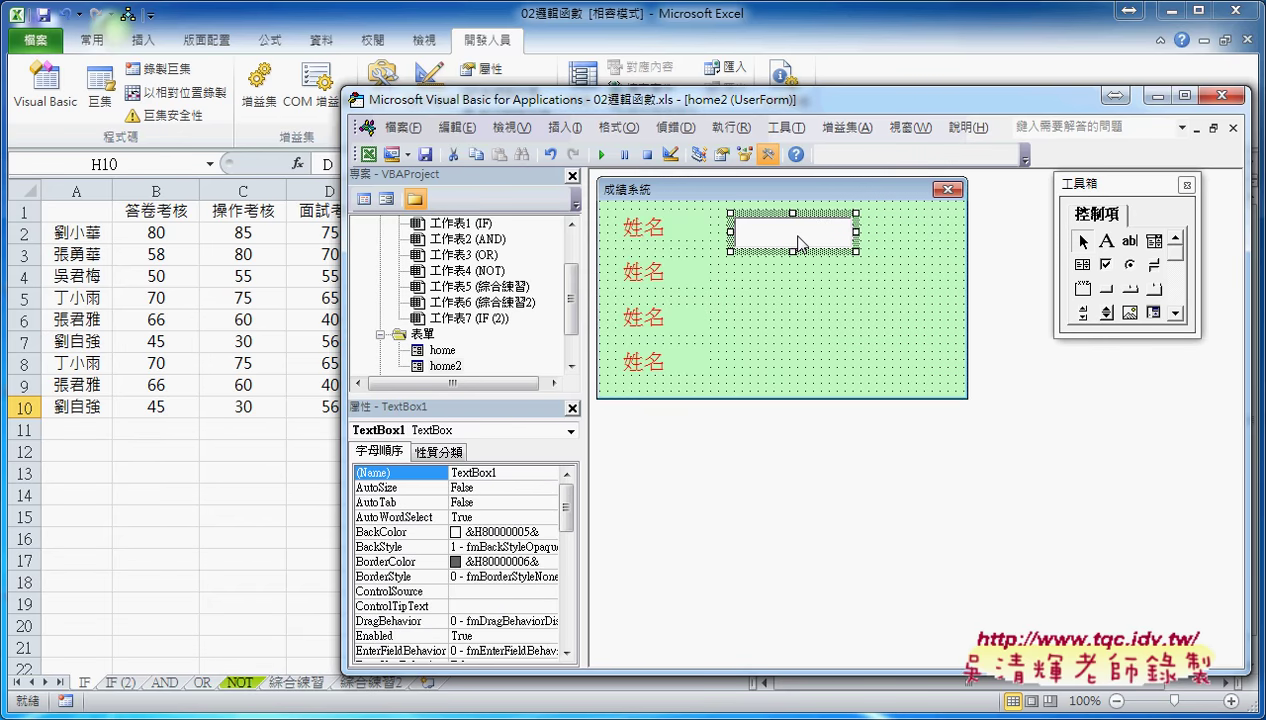
mouse_move(800, 243)
left_mouse_down()
mouse_move(801, 323)
mouse_move(822, 362)
left_mouse_up()
left_click(922, 360)
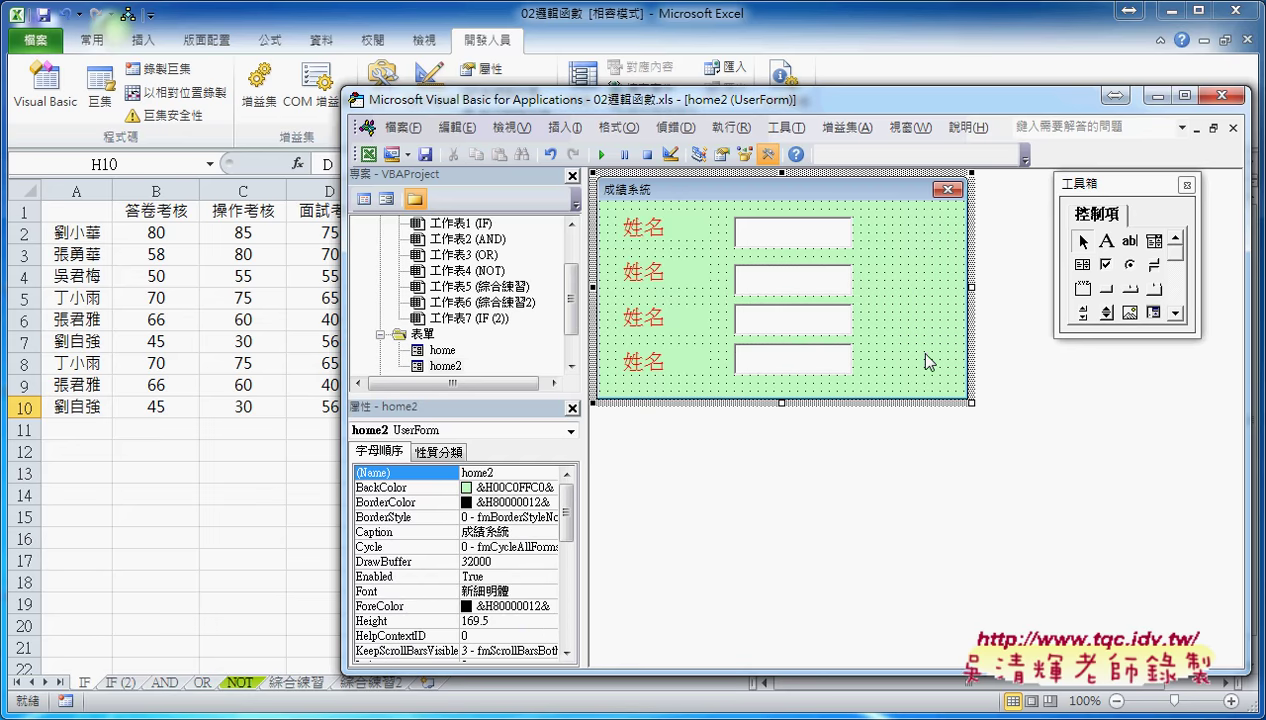
left_click(1108, 299)
Add a command button captioned 新增 at the top right and widen the form slightly.
left_click_drag(963, 255, 950, 251)
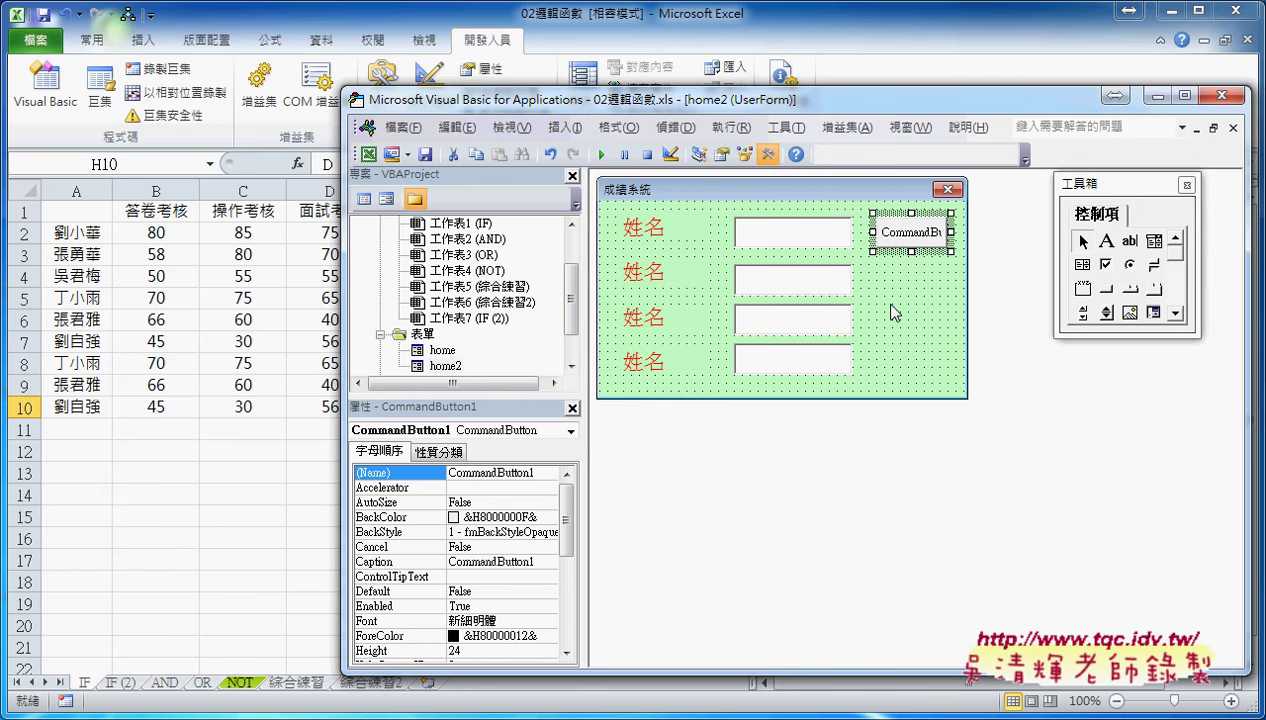
left_click(396, 563)
left_click_drag(531, 562, 420, 563)
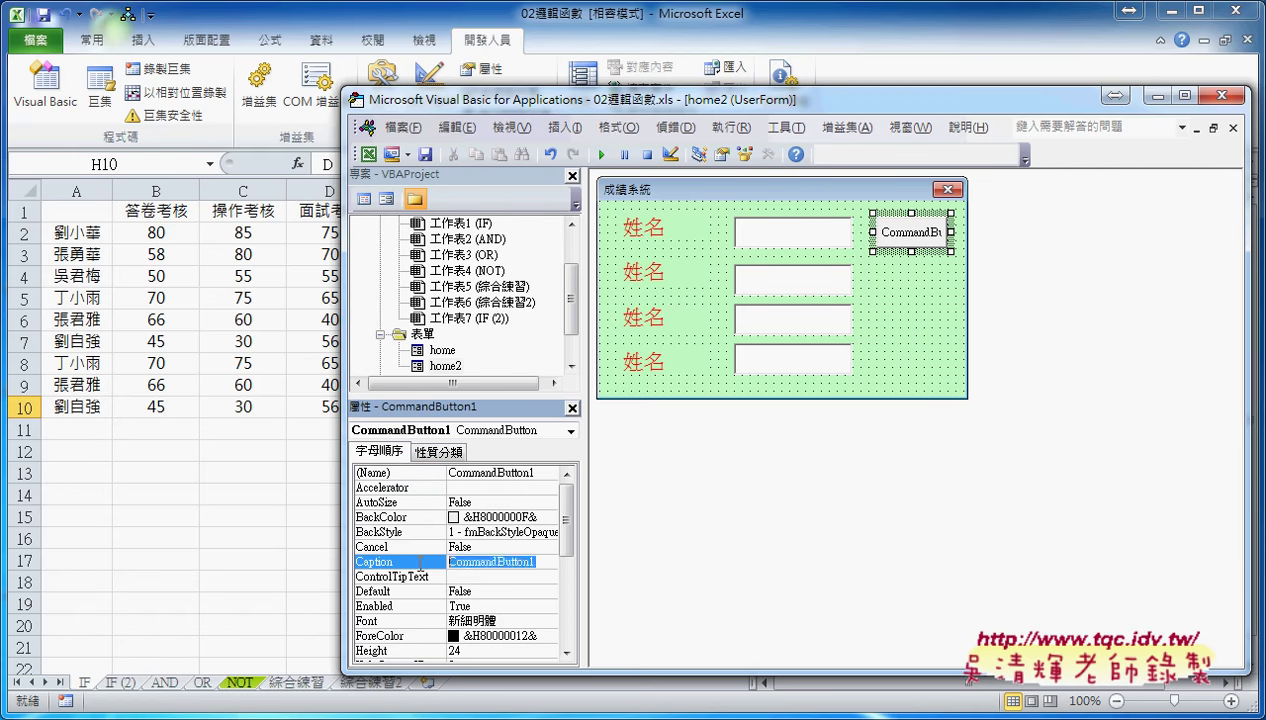
type("新增")
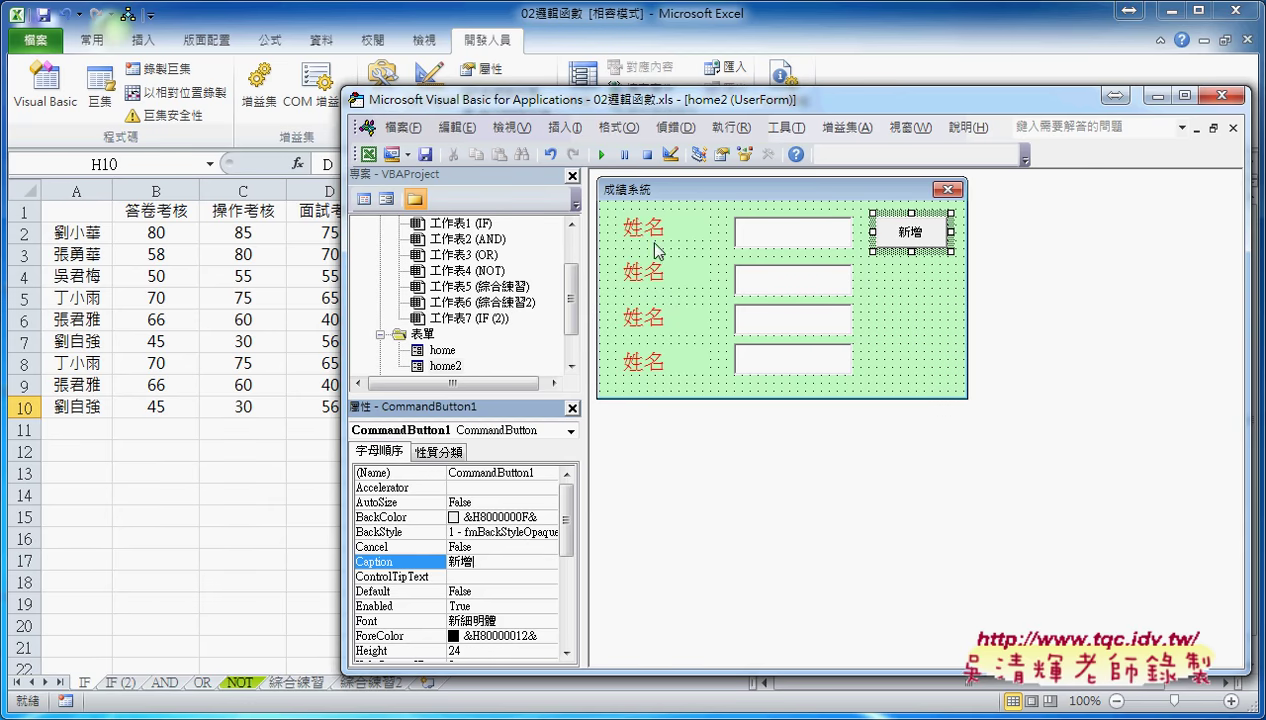
left_click(943, 316)
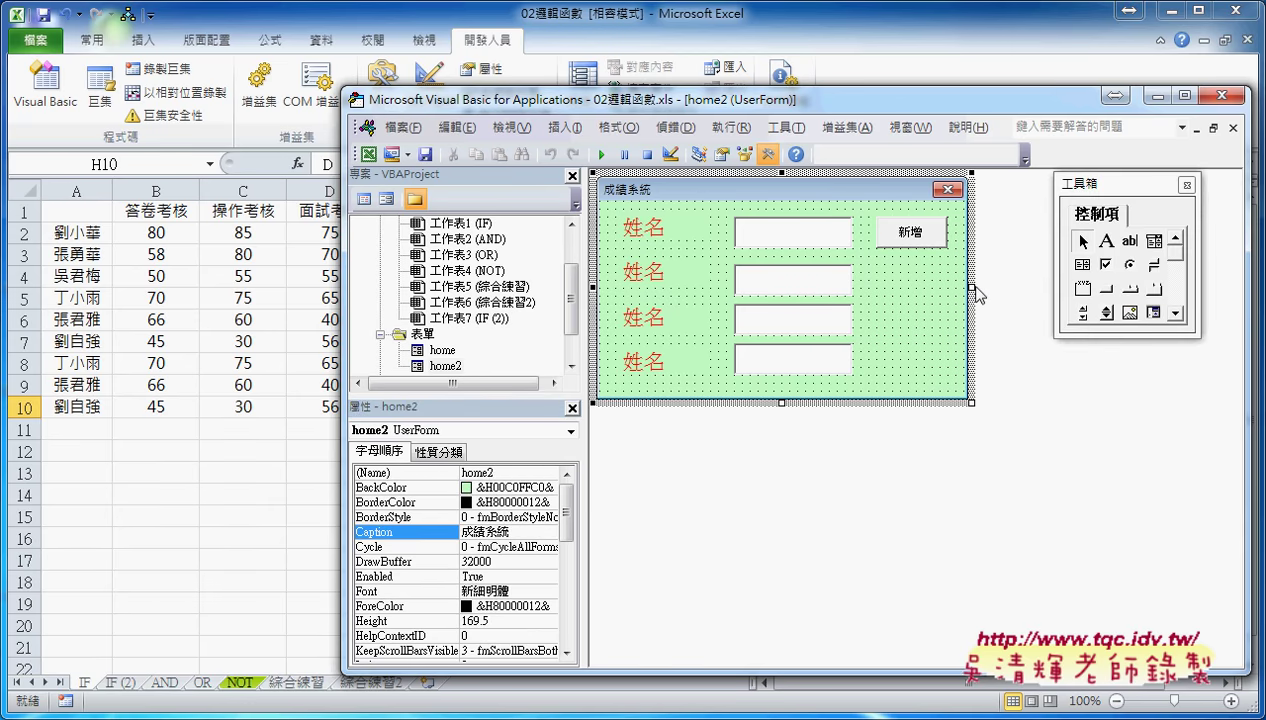
left_click_drag(971, 287, 985, 287)
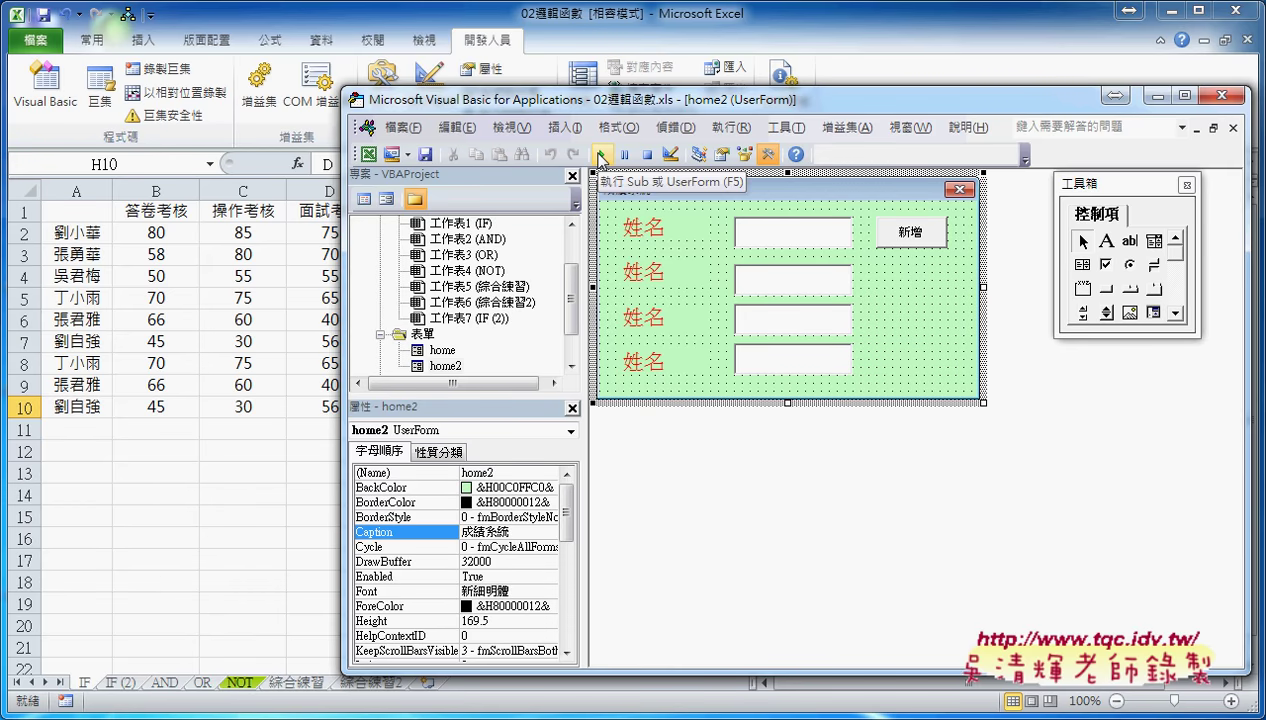
left_click(601, 158)
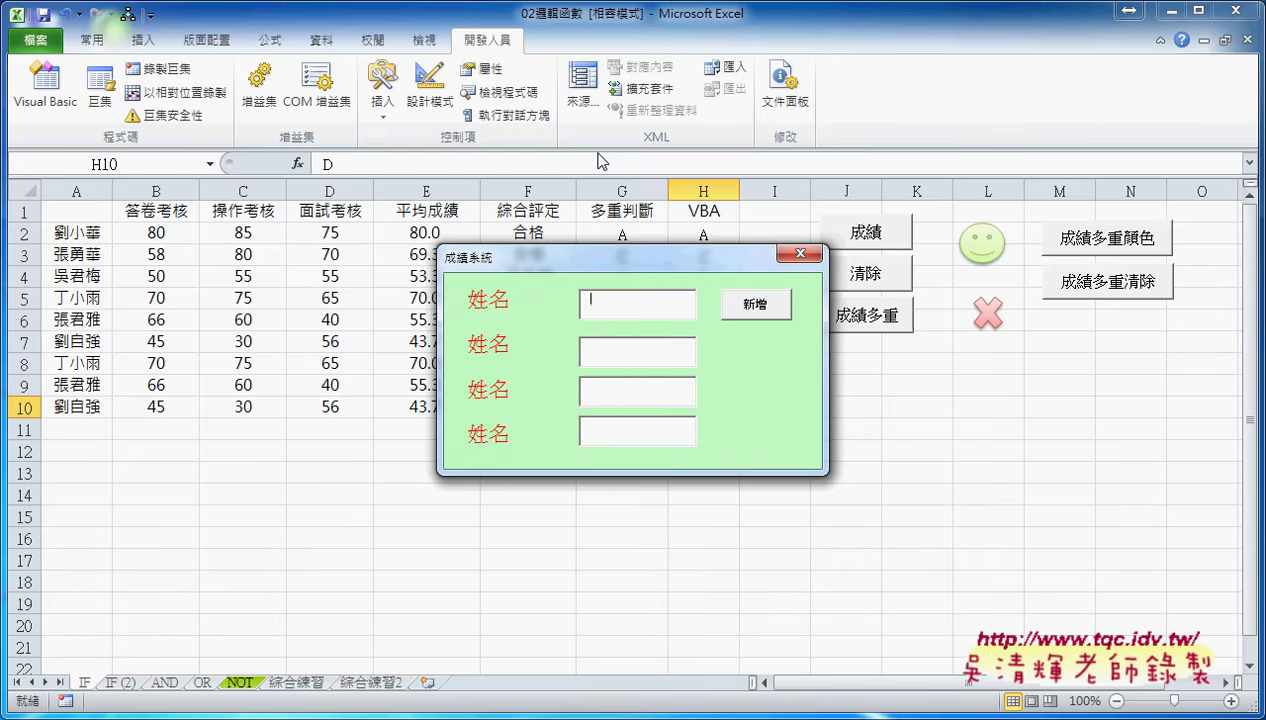
left_click(800, 253)
left_click(688, 288)
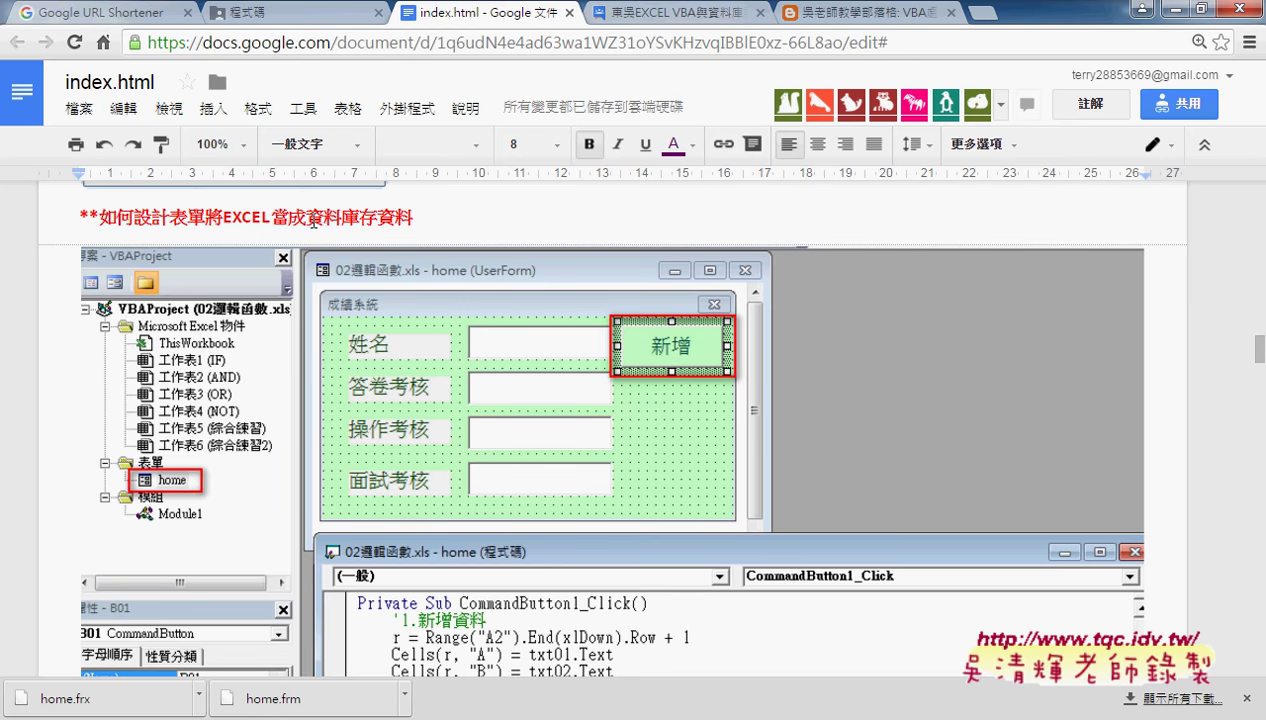
Scroll the notes to the 點到新增按鈕 heading and select its CommandButton1_Click code.
left_click_drag(306, 217, 361, 220)
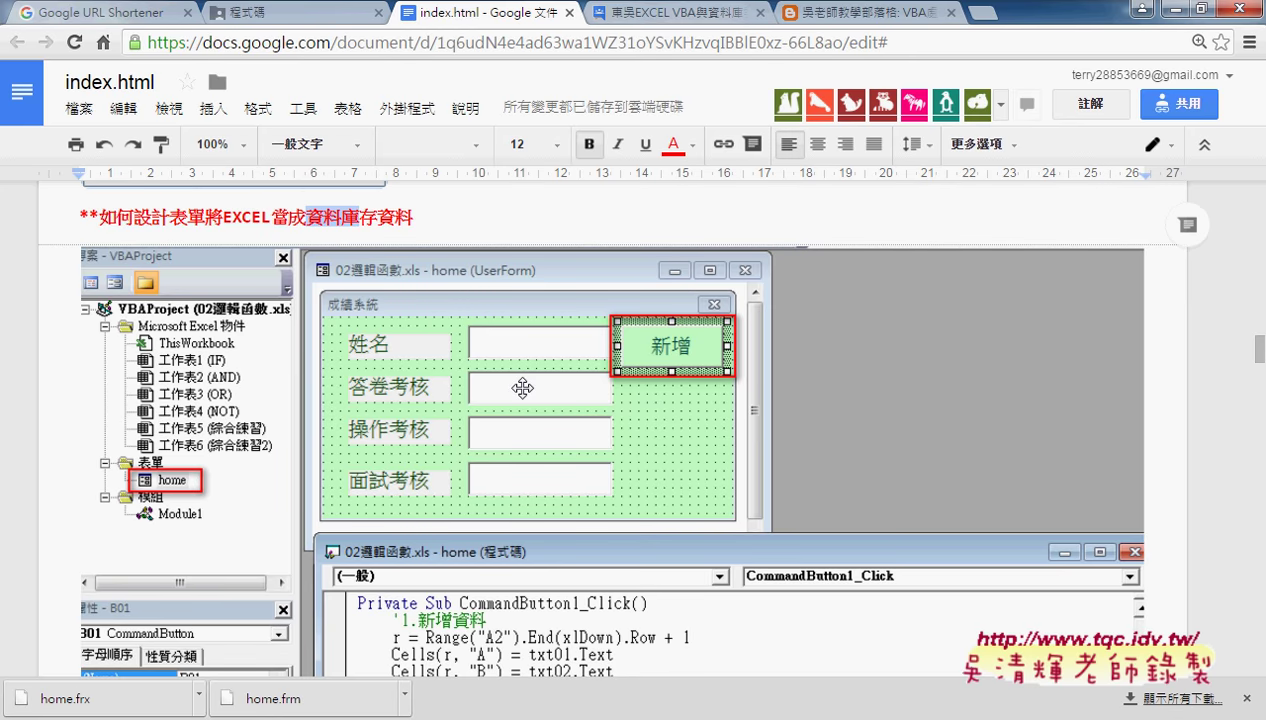
scroll(590, 393, "down", 3)
scroll(597, 393, "down", 1)
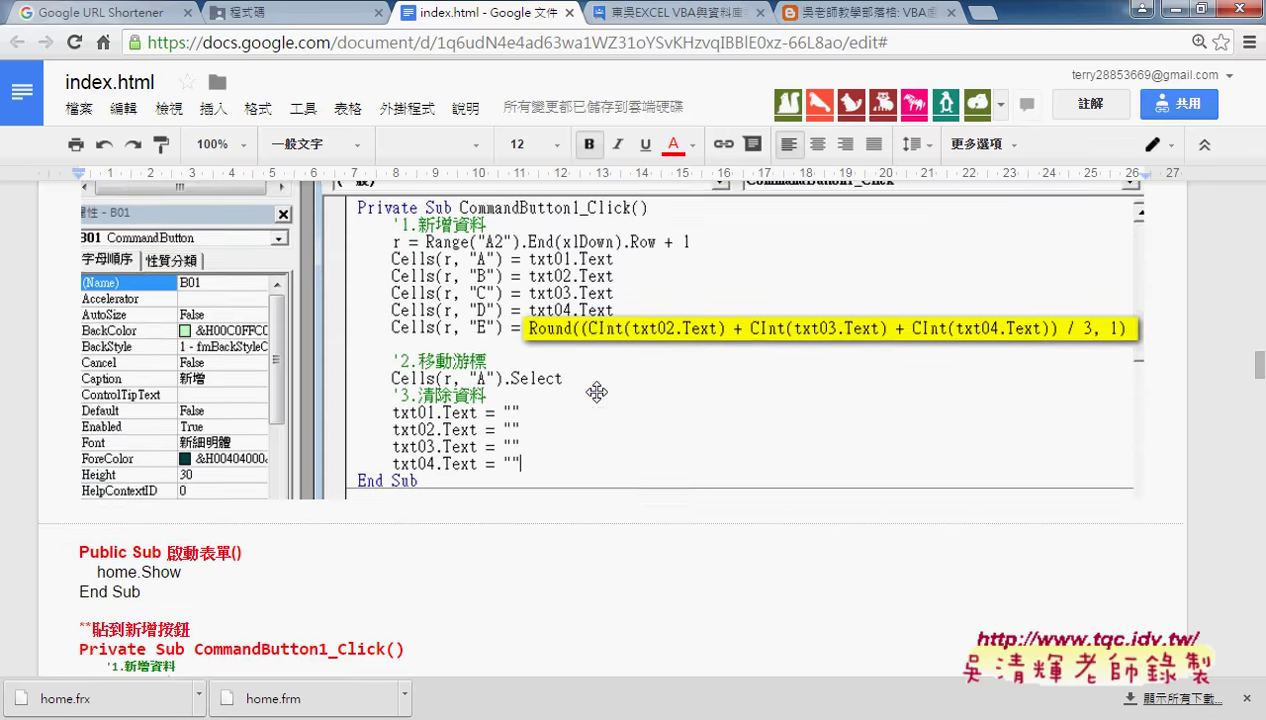
scroll(580, 397, "down", 3)
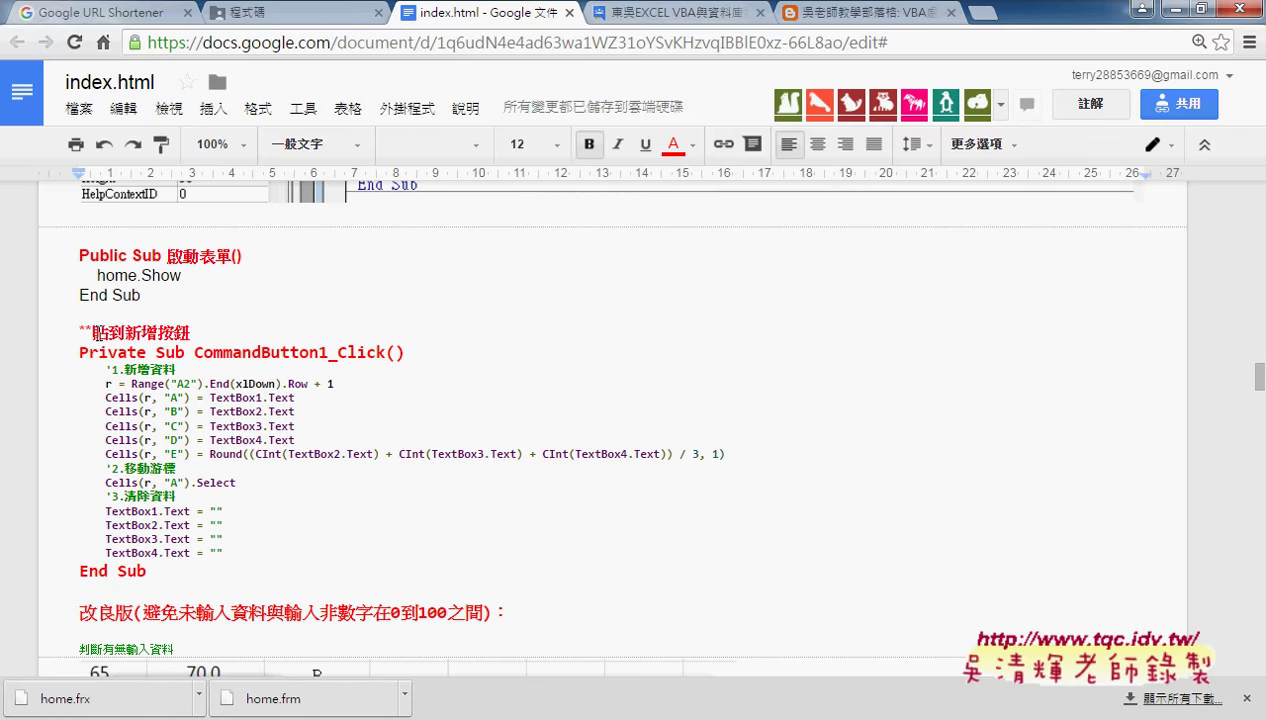
left_click(92, 333)
left_click_drag(125, 325, 117, 324)
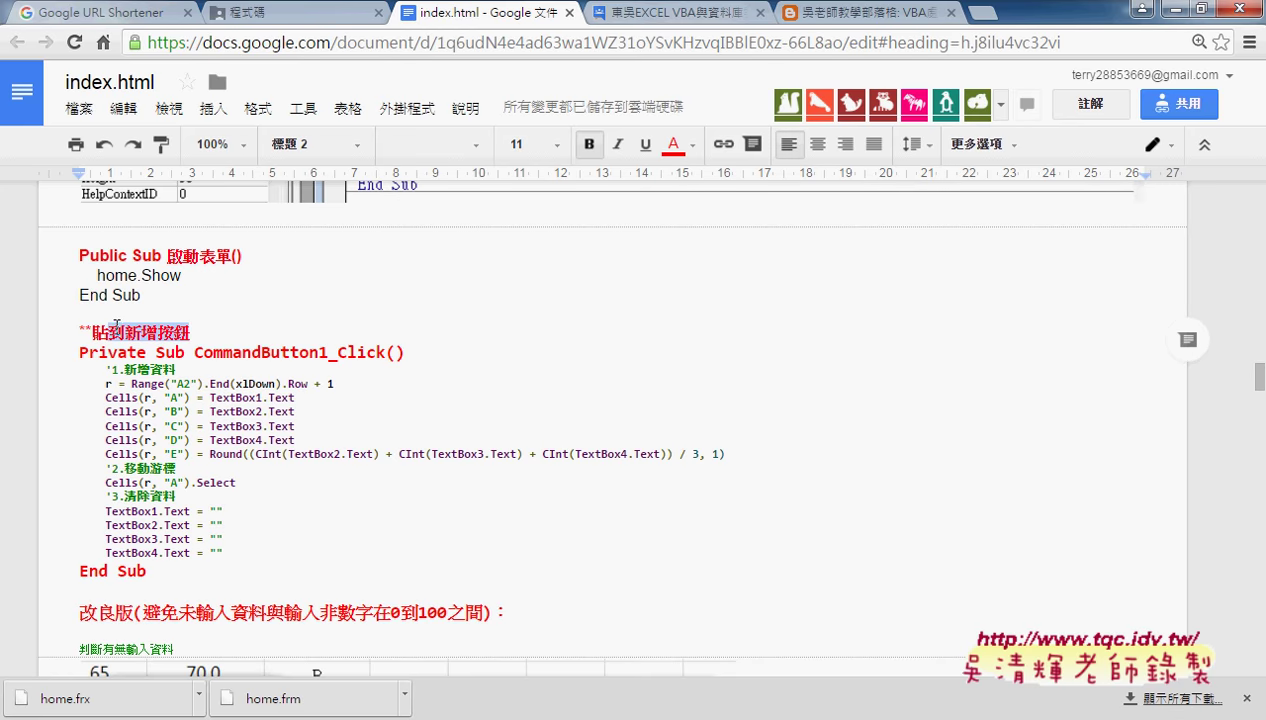
left_click_drag(148, 571, 71, 351)
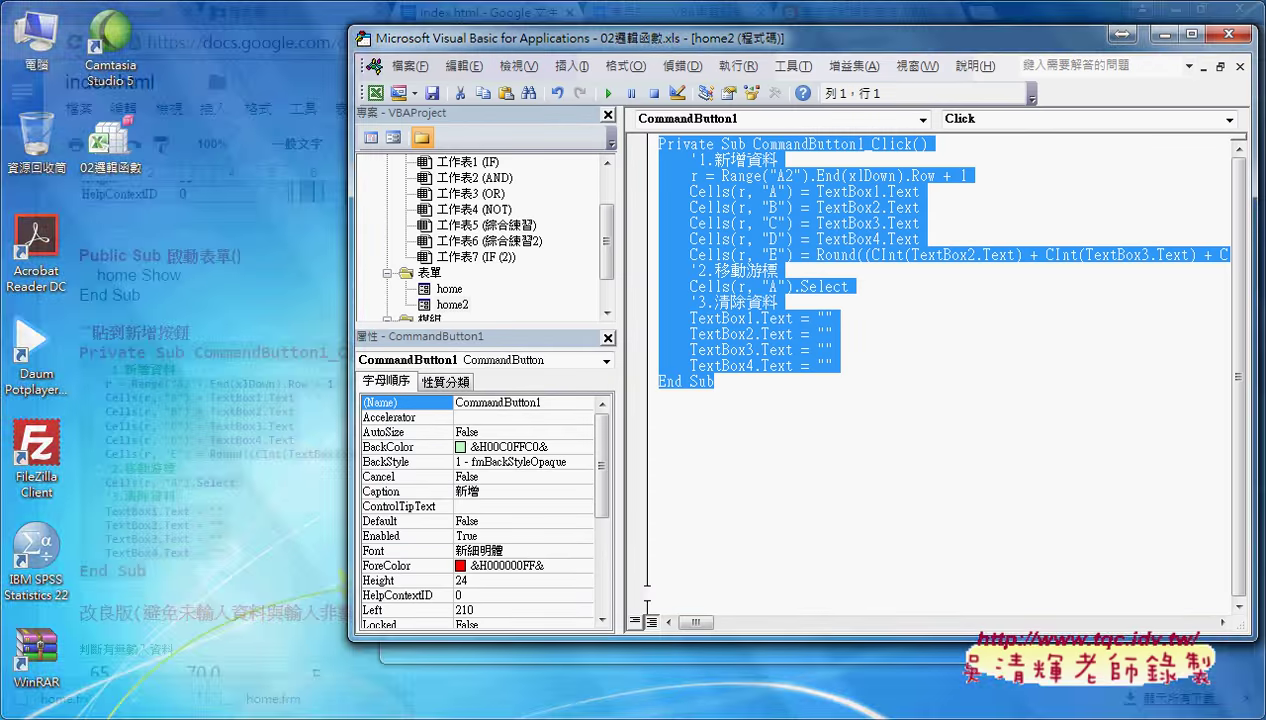
Replace the 新增 button's click procedure with the copied CommandButton1_Click code.
left_click(440, 620)
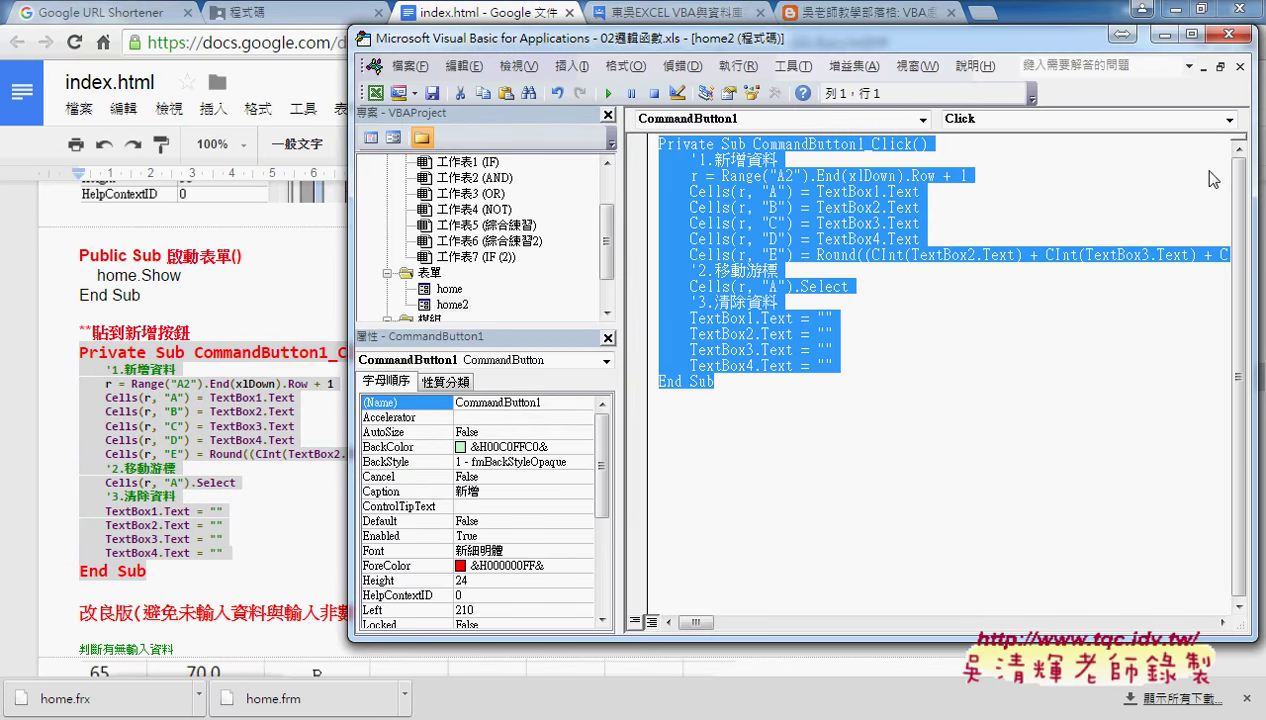
left_click(1240, 66)
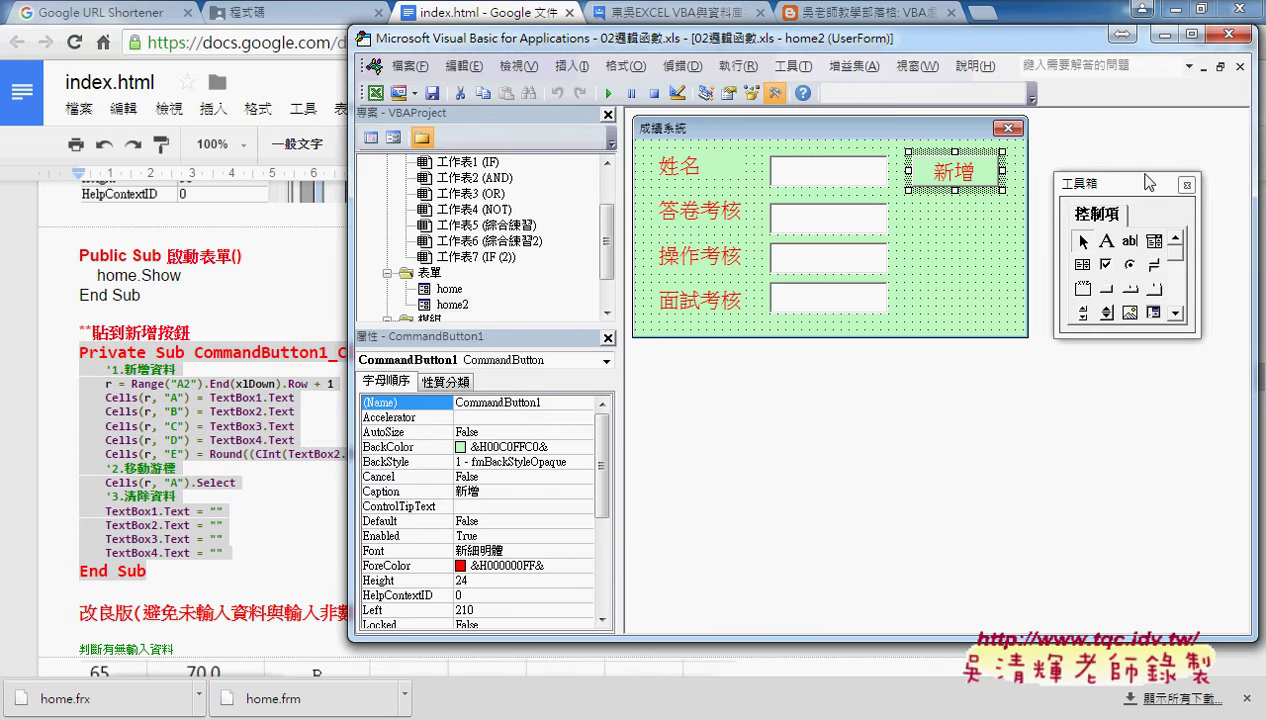
double_click(960, 174)
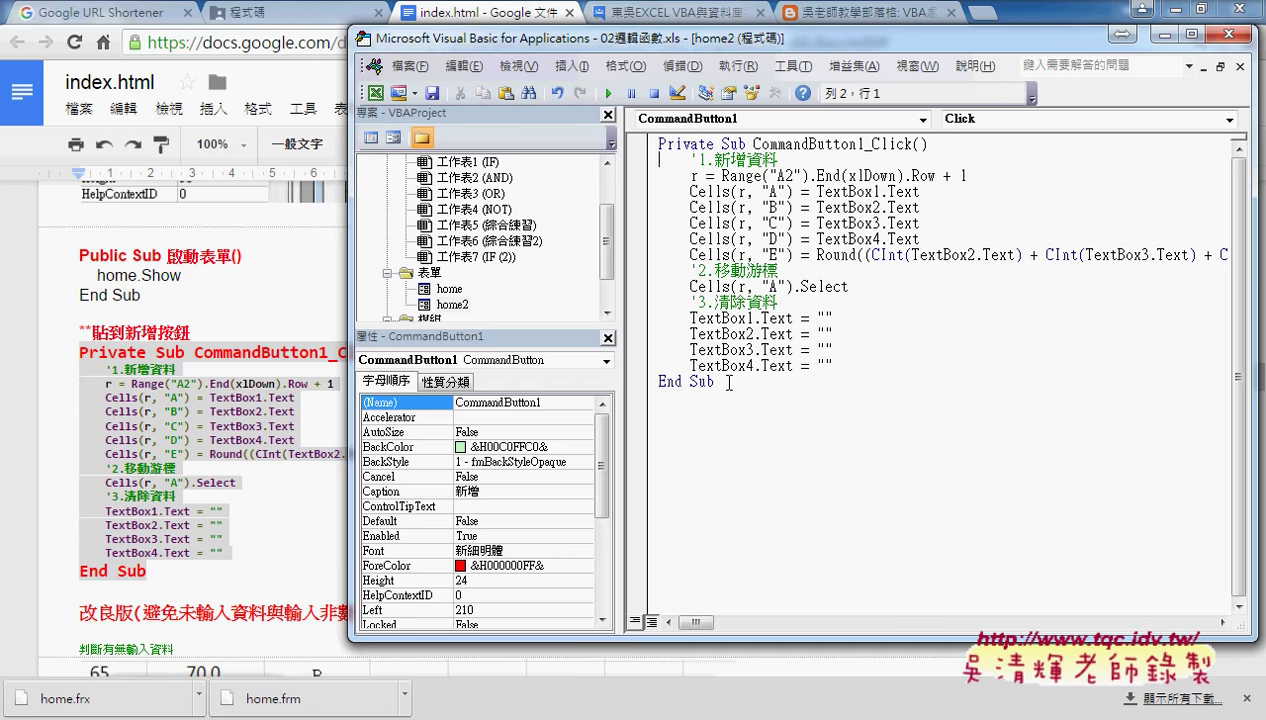
left_click_drag(718, 381, 620, 138)
key("Delete")
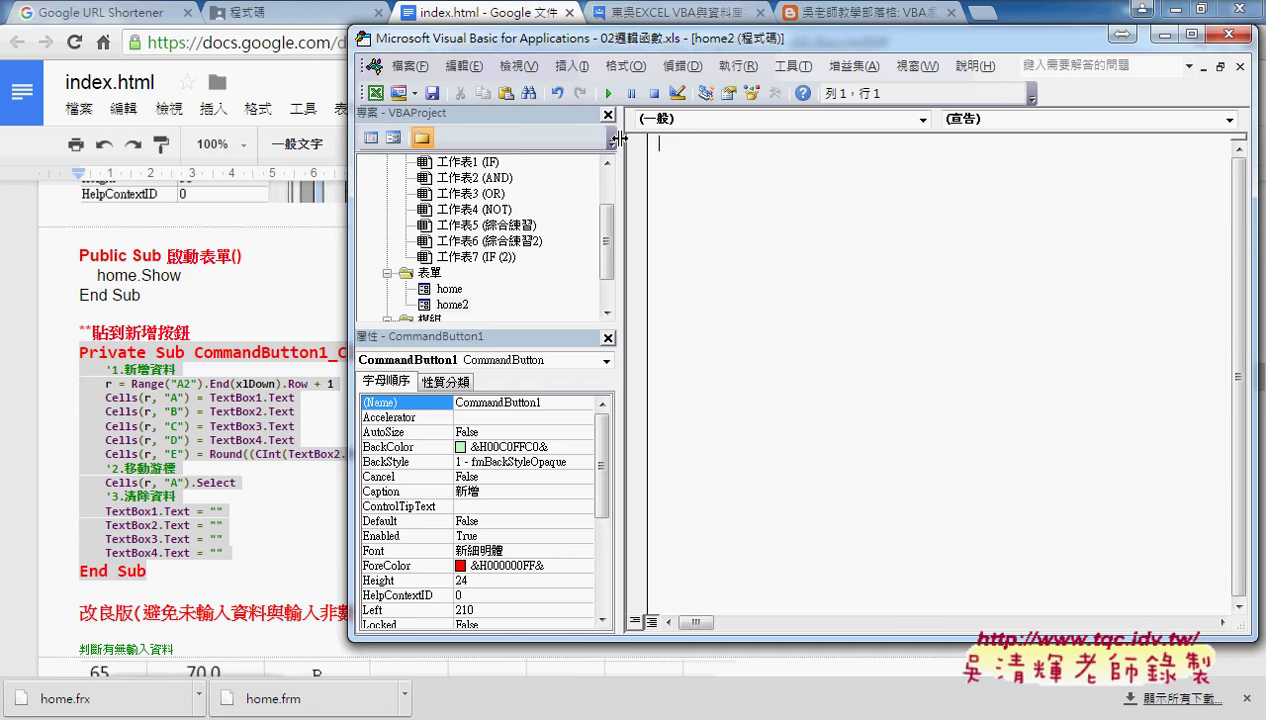
key("ctrl+v")
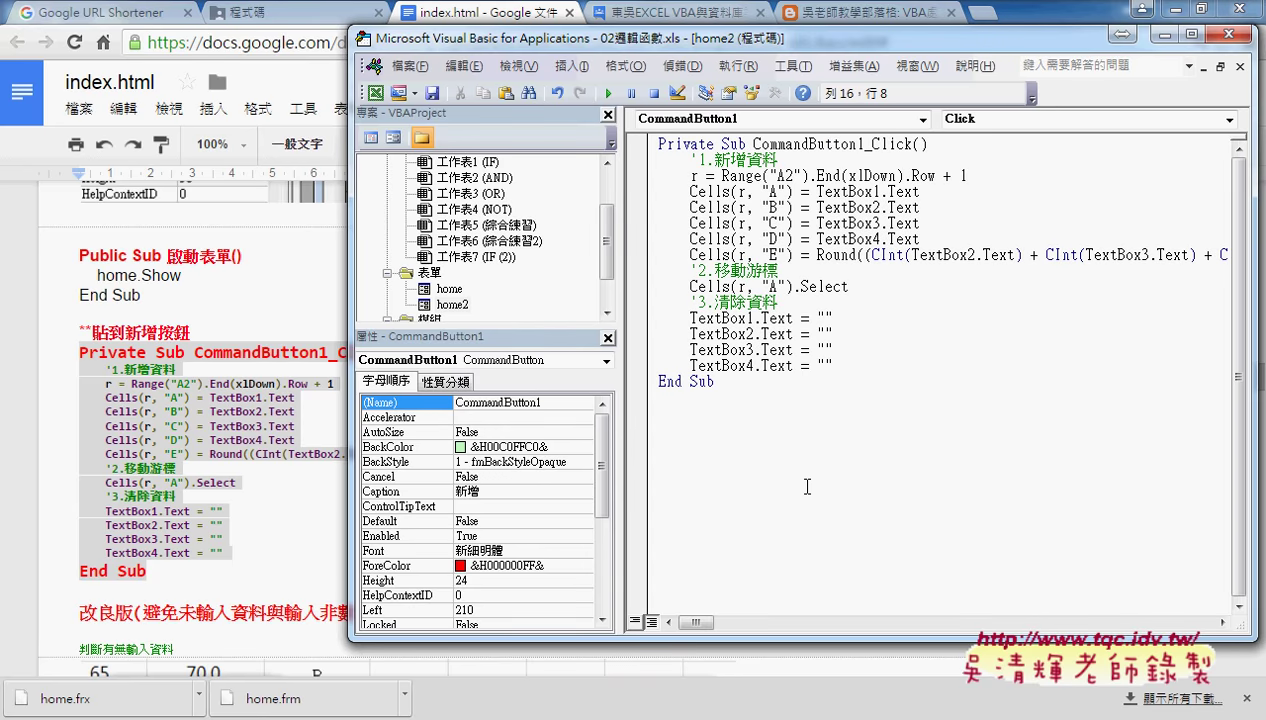
key("Return")
left_click(1239, 67)
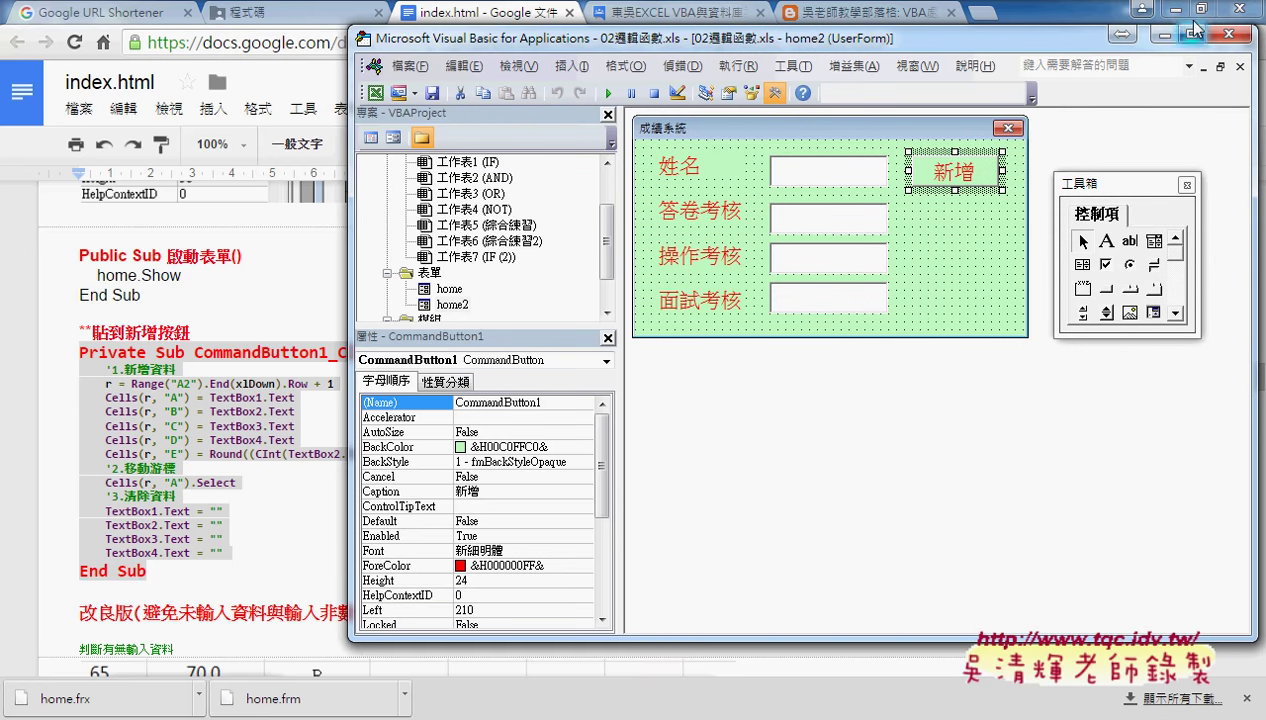
Explain the code finding the next empty row r and writing TextBox1.Text to column A.
double_click(940, 170)
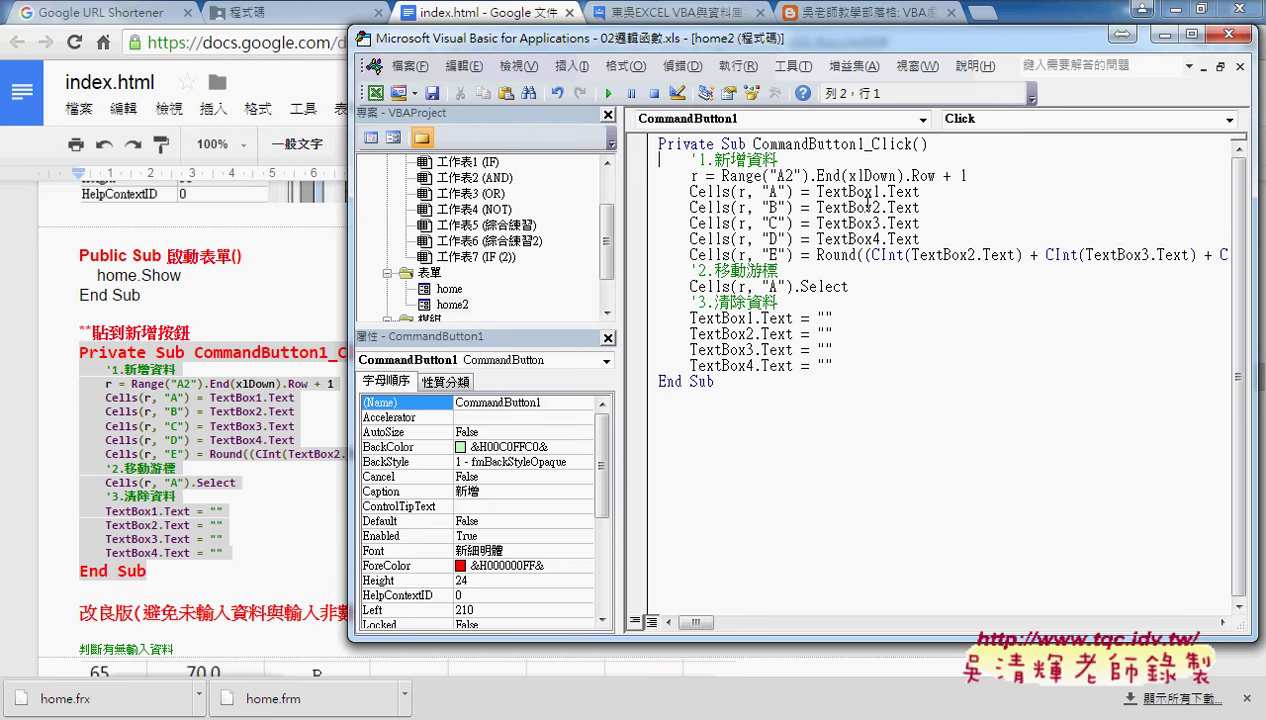
left_click_drag(712, 160, 776, 160)
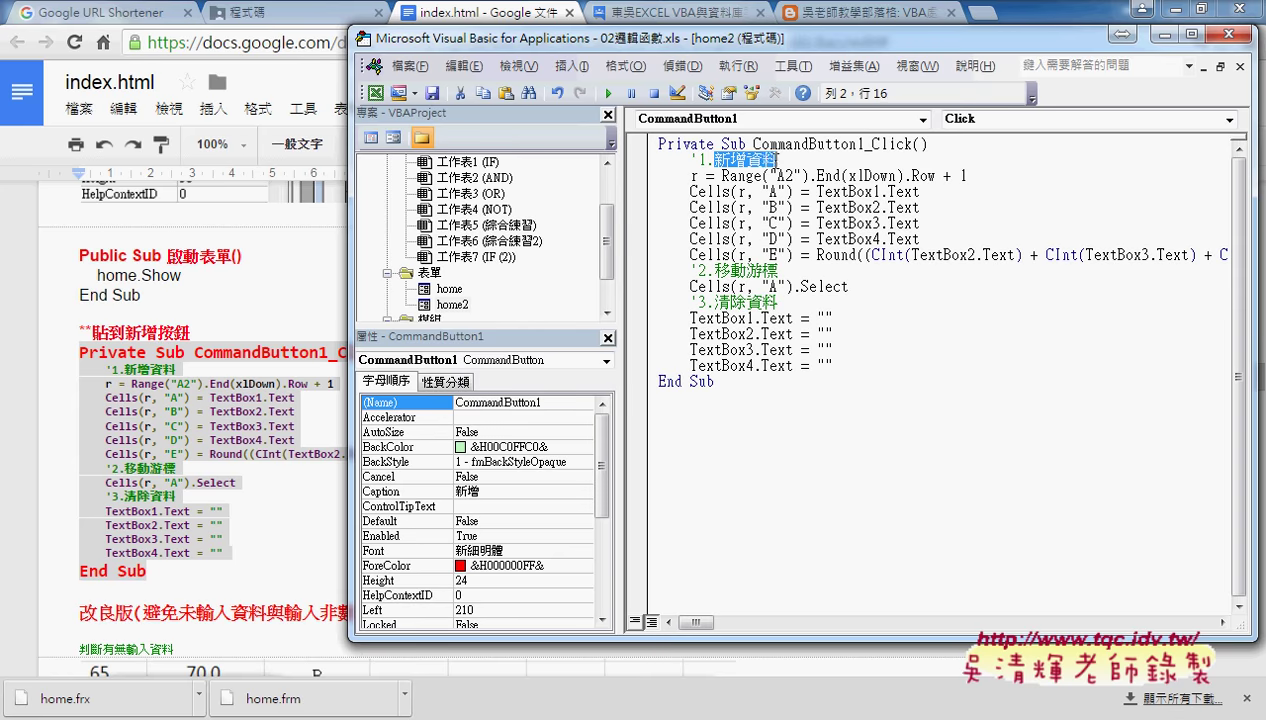
left_click(691, 175)
double_click(691, 175)
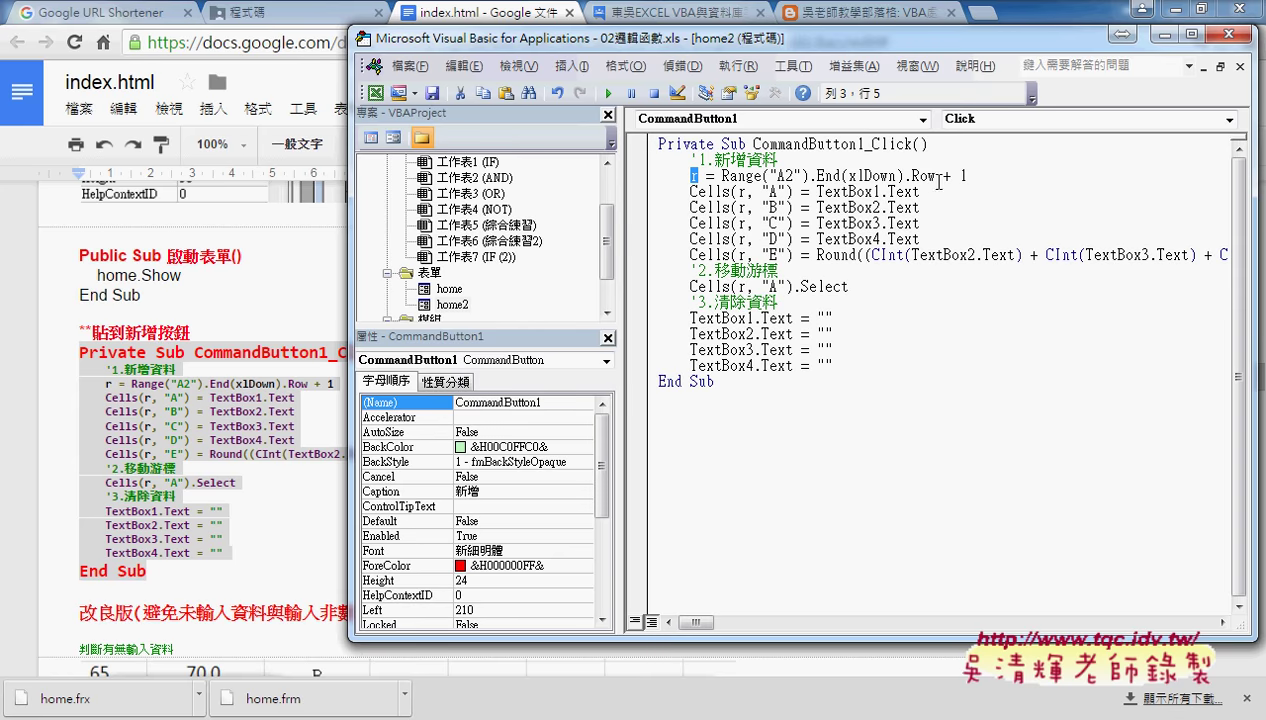
left_click_drag(936, 175, 722, 175)
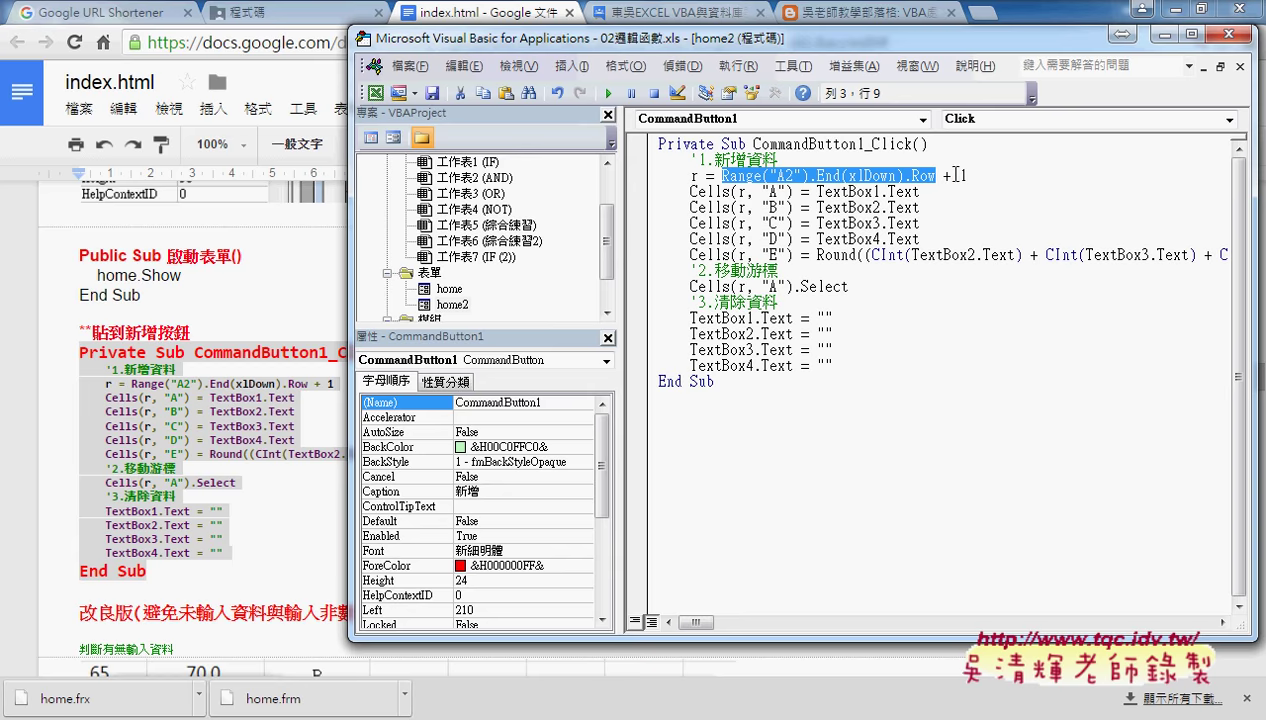
left_click_drag(936, 175, 967, 175)
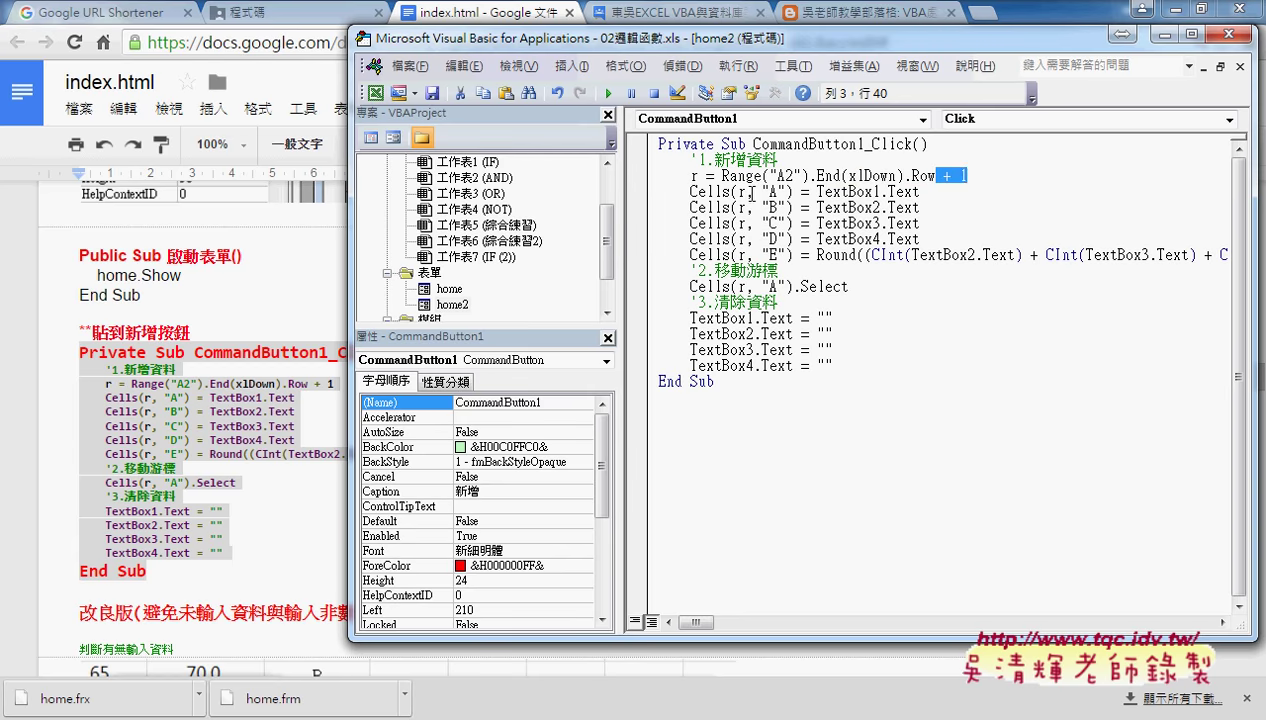
double_click(744, 192)
left_click(768, 192)
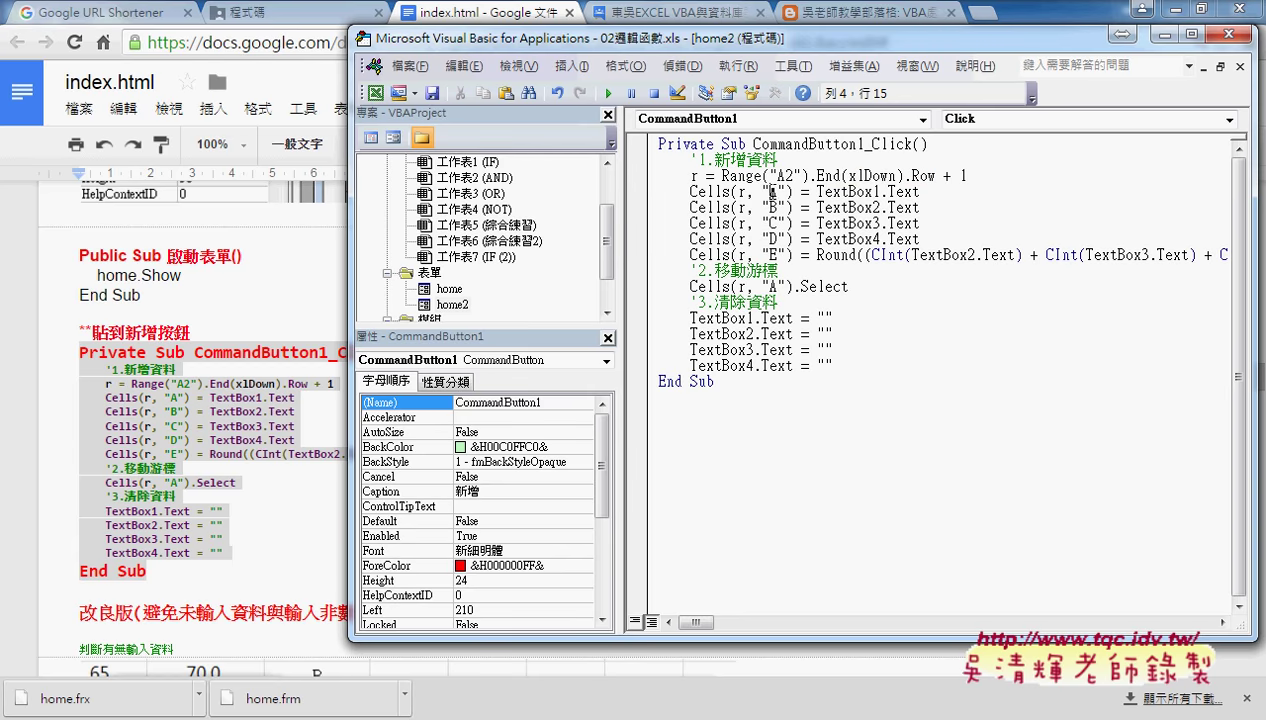
left_click_drag(920, 192, 816, 192)
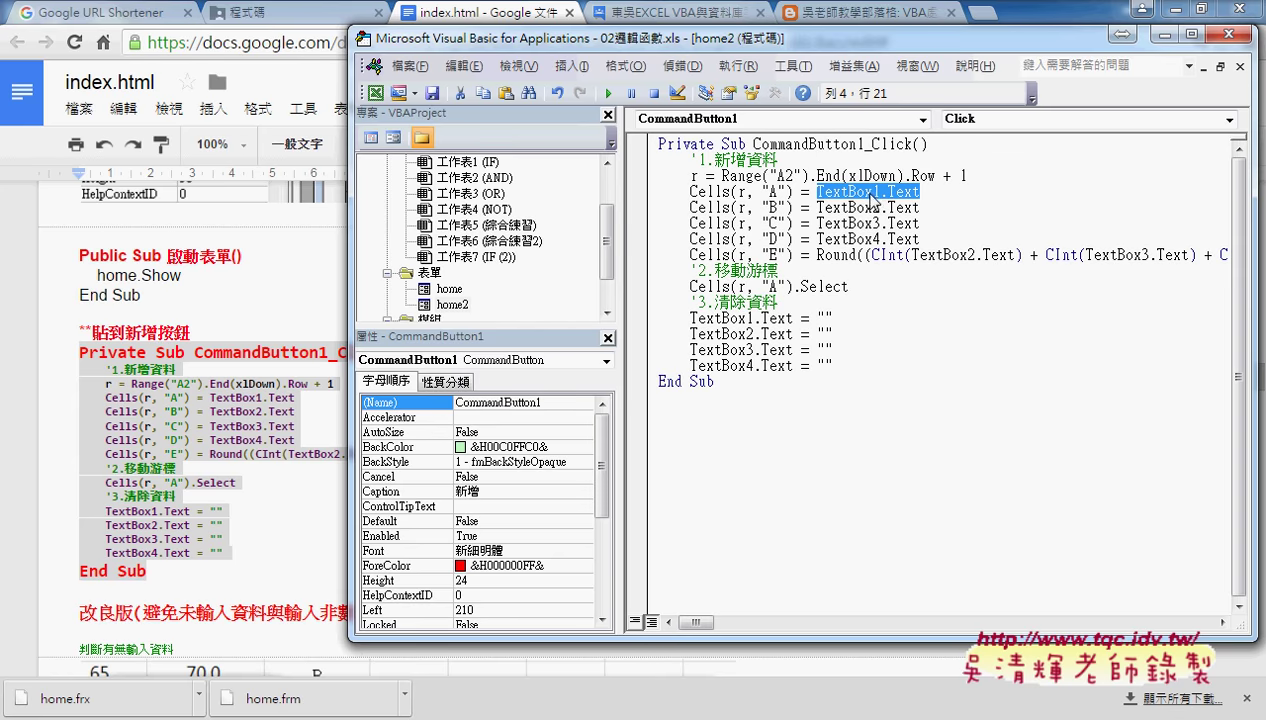
Explain the later cell assignments and the CInt conversions in the column E average.
left_click(860, 196)
left_click(864, 236)
key("Down")
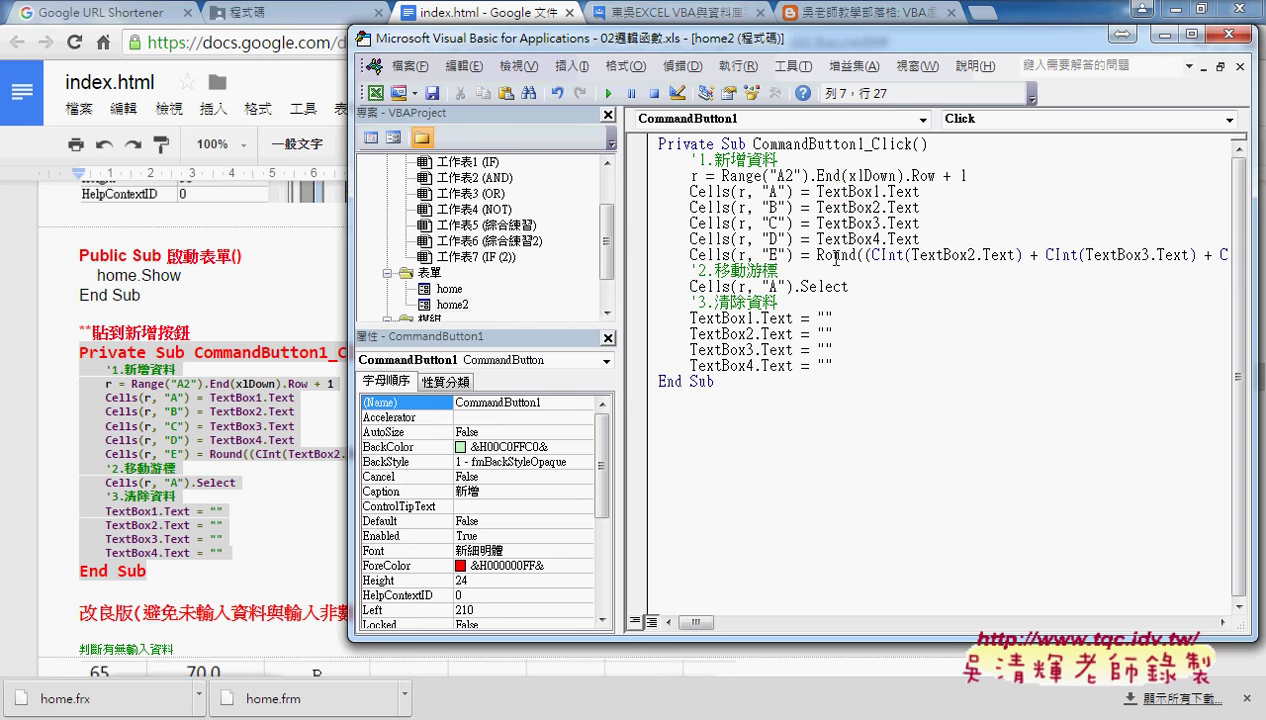
left_click(775, 256)
left_click_drag(910, 256, 1010, 258)
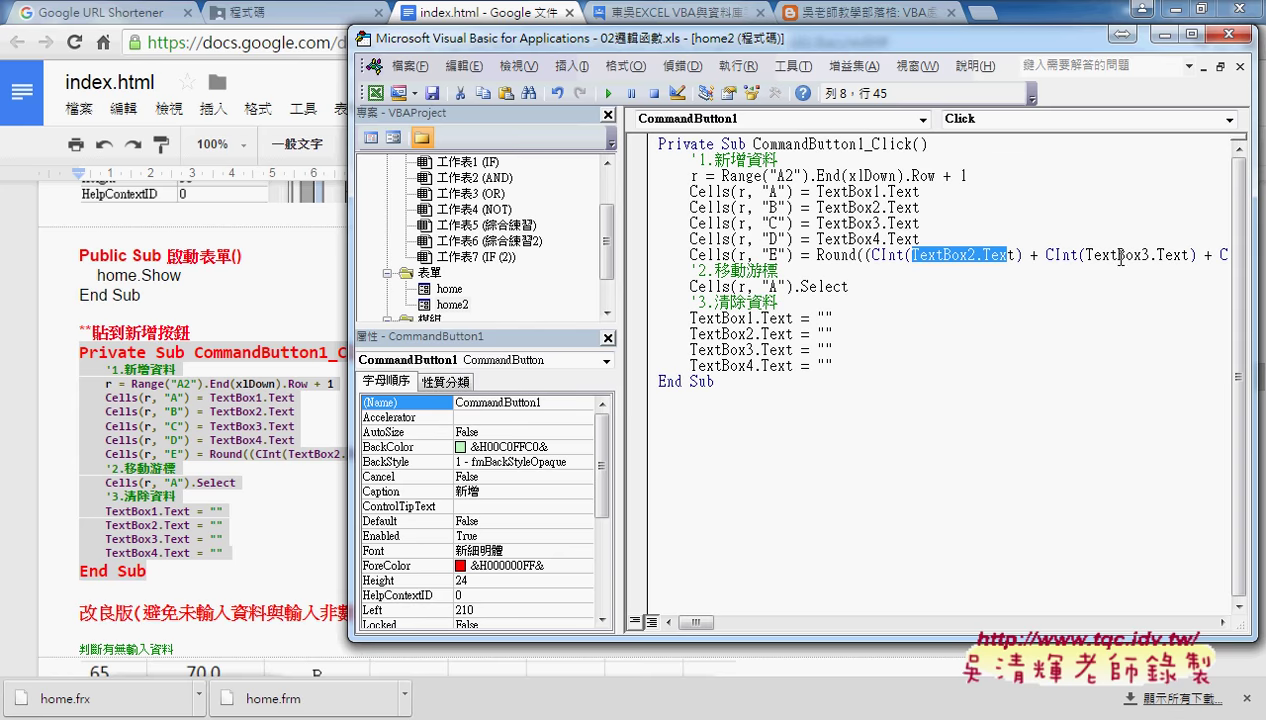
left_click(868, 256)
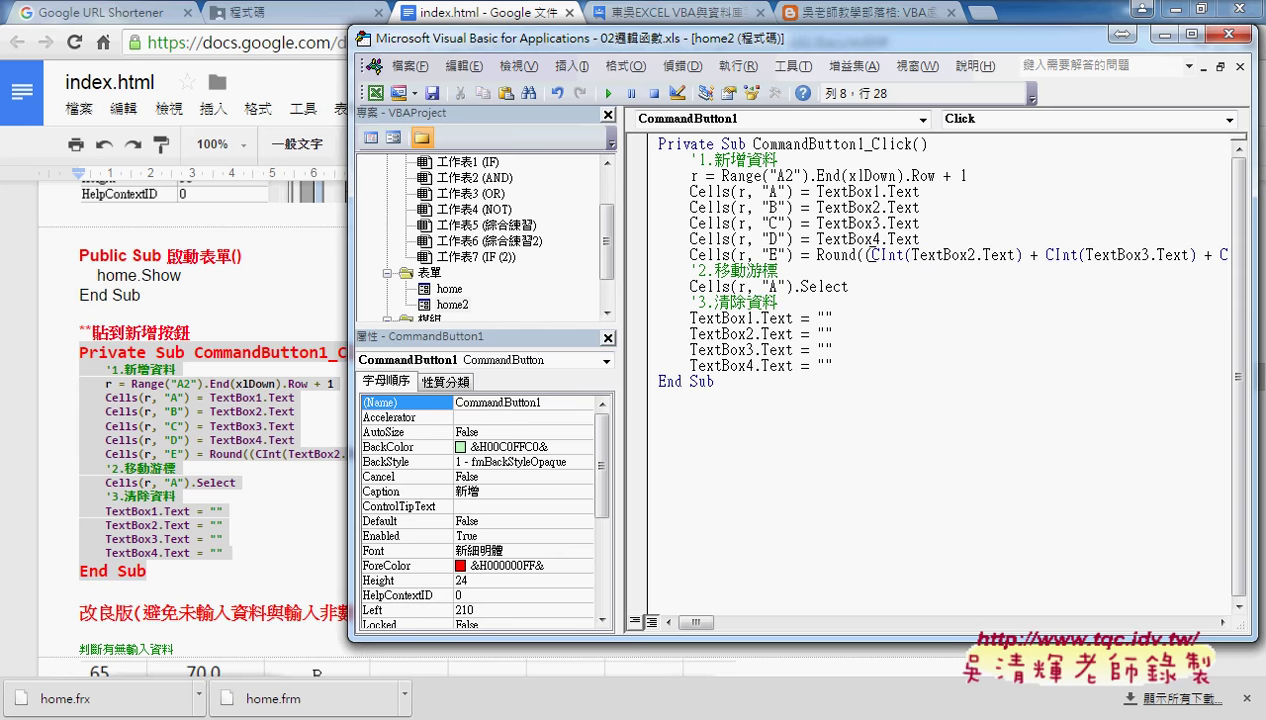
left_click_drag(868, 256, 1018, 256)
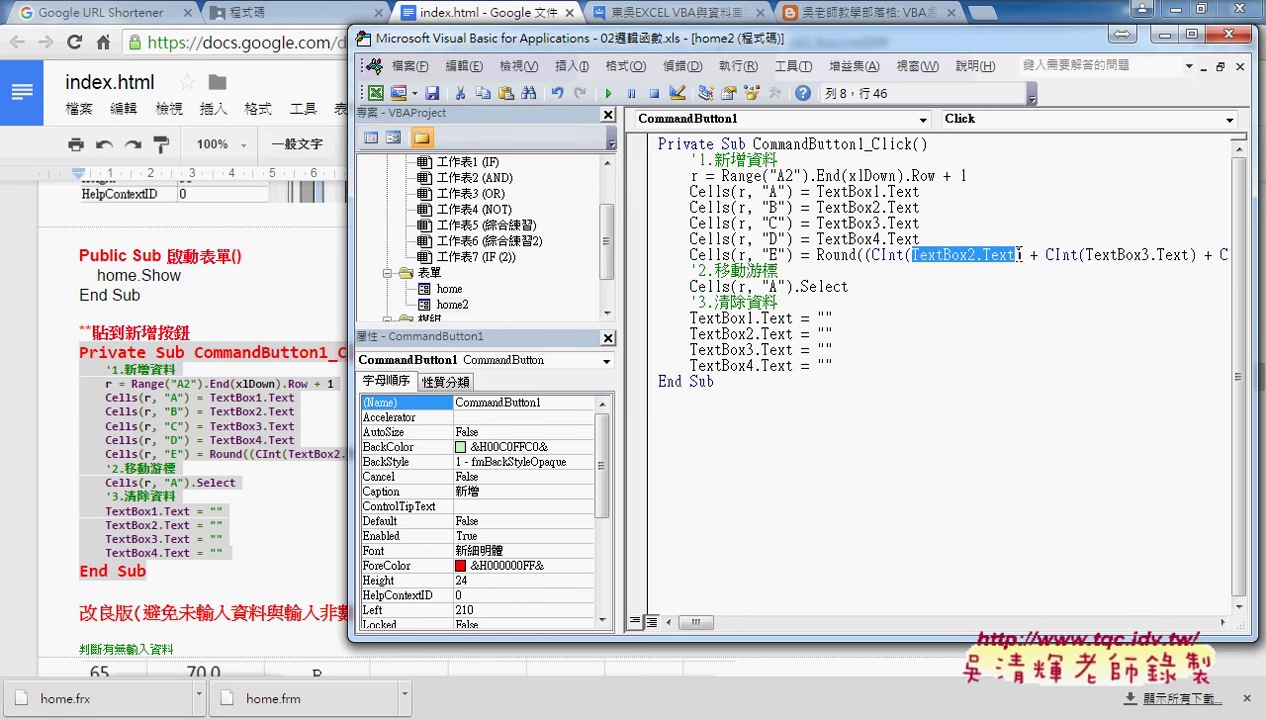
left_click(881, 255)
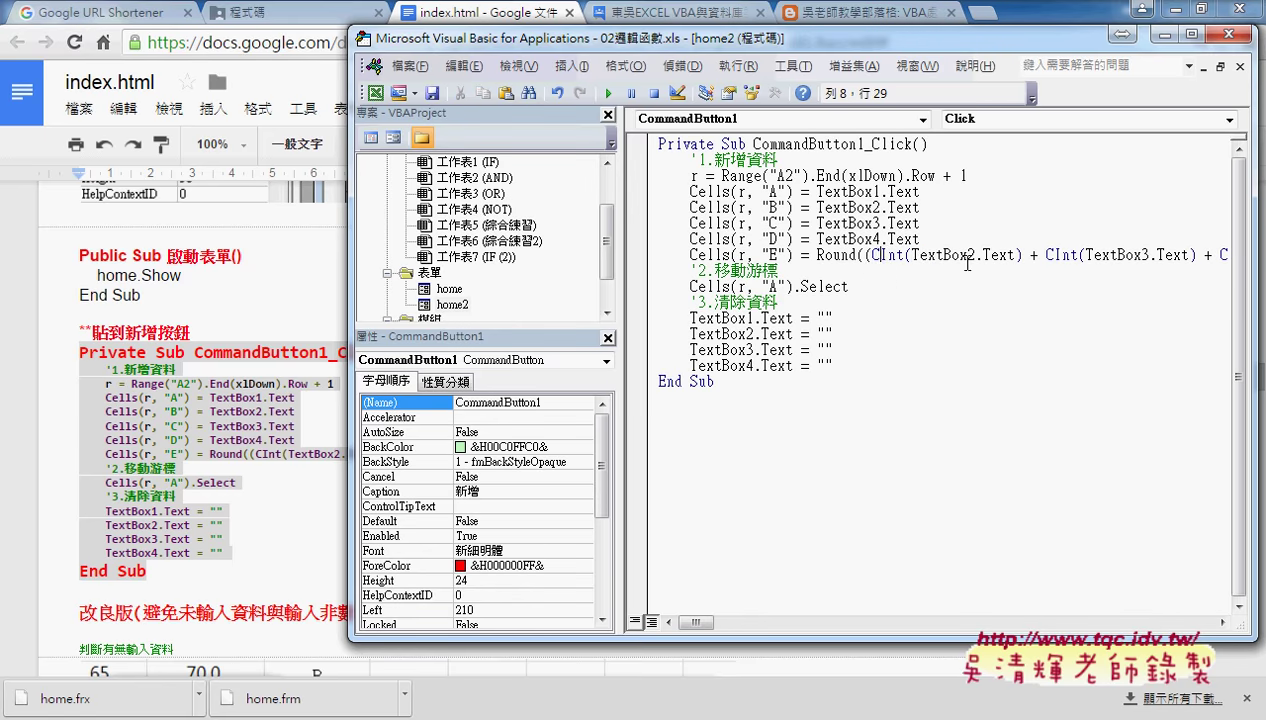
Explain the one-decimal Round average into column E and the text-box clearing lines, then close the editor.
left_click(1192, 40)
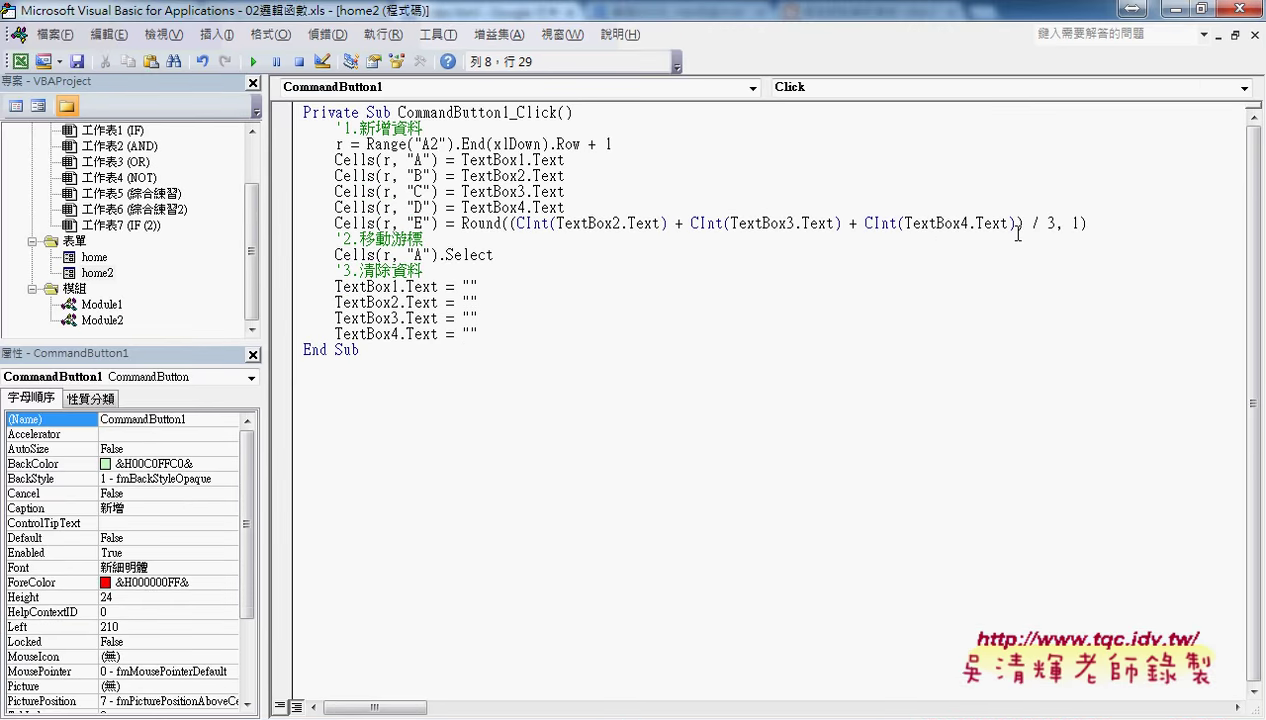
mouse_move(1055, 223)
left_mouse_down()
mouse_move(488, 226)
mouse_move(502, 228)
left_mouse_up()
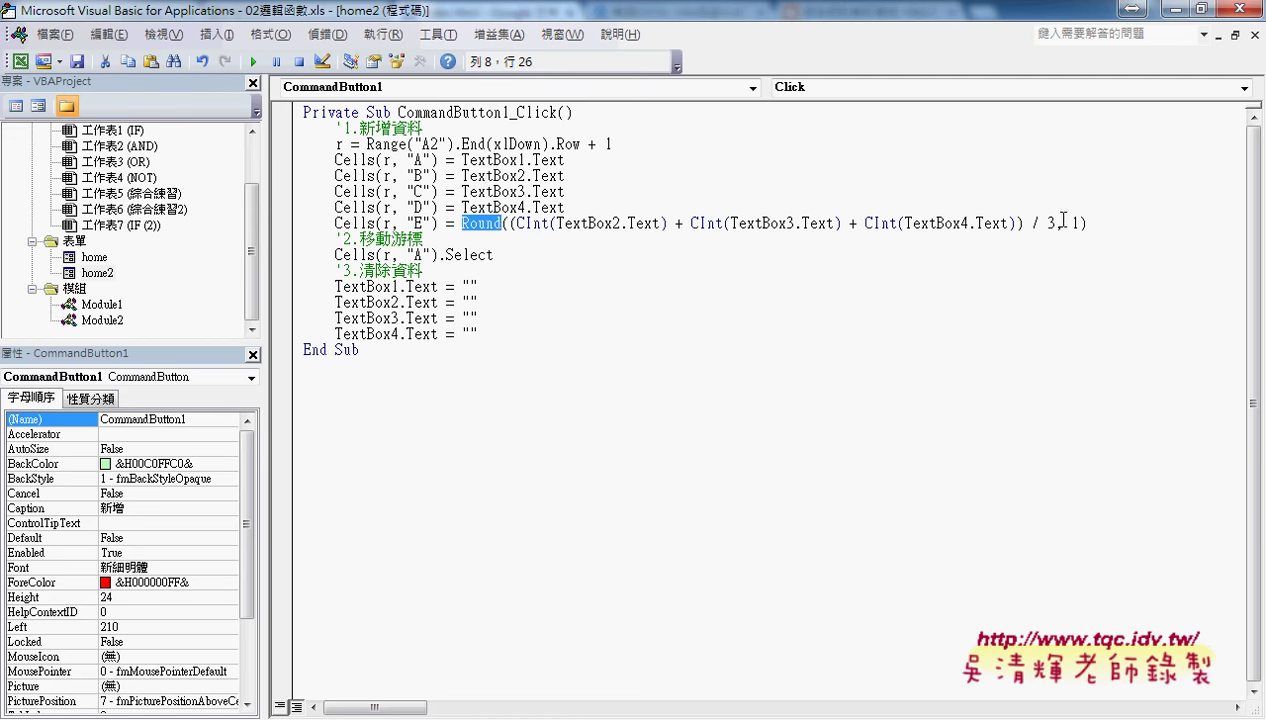
left_click_drag(1080, 223, 1069, 221)
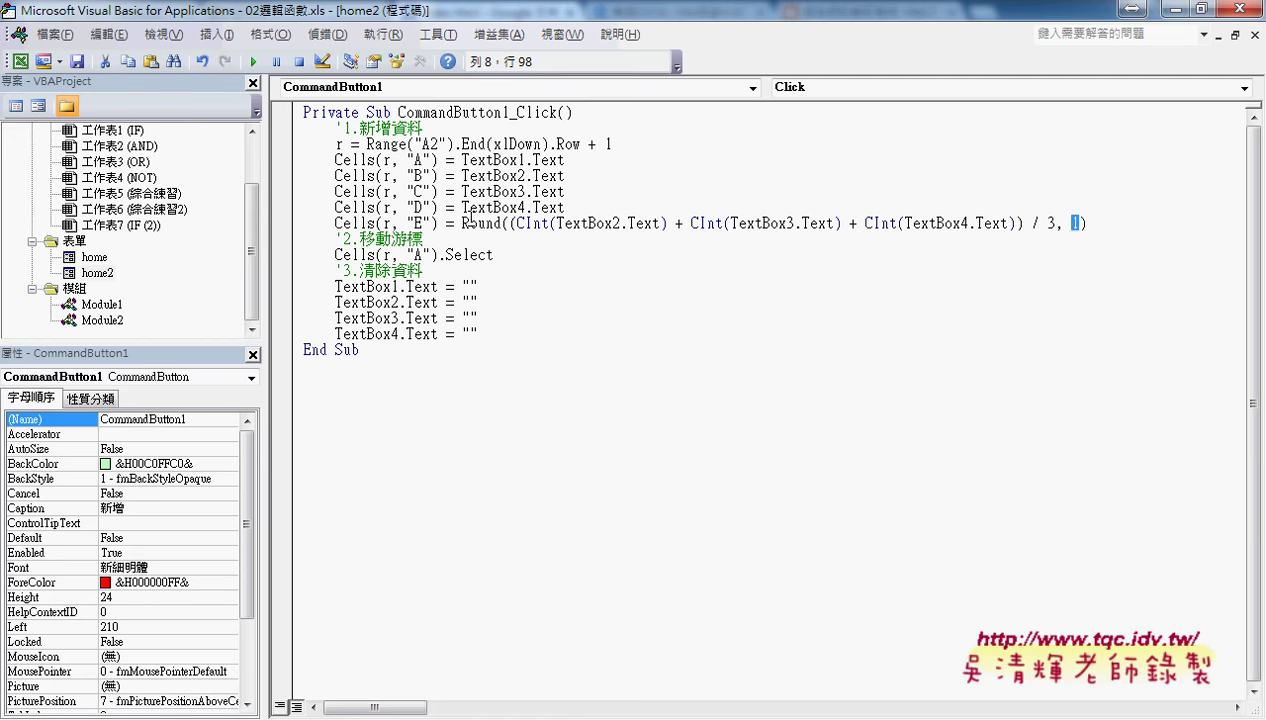
left_click_drag(446, 223, 335, 222)
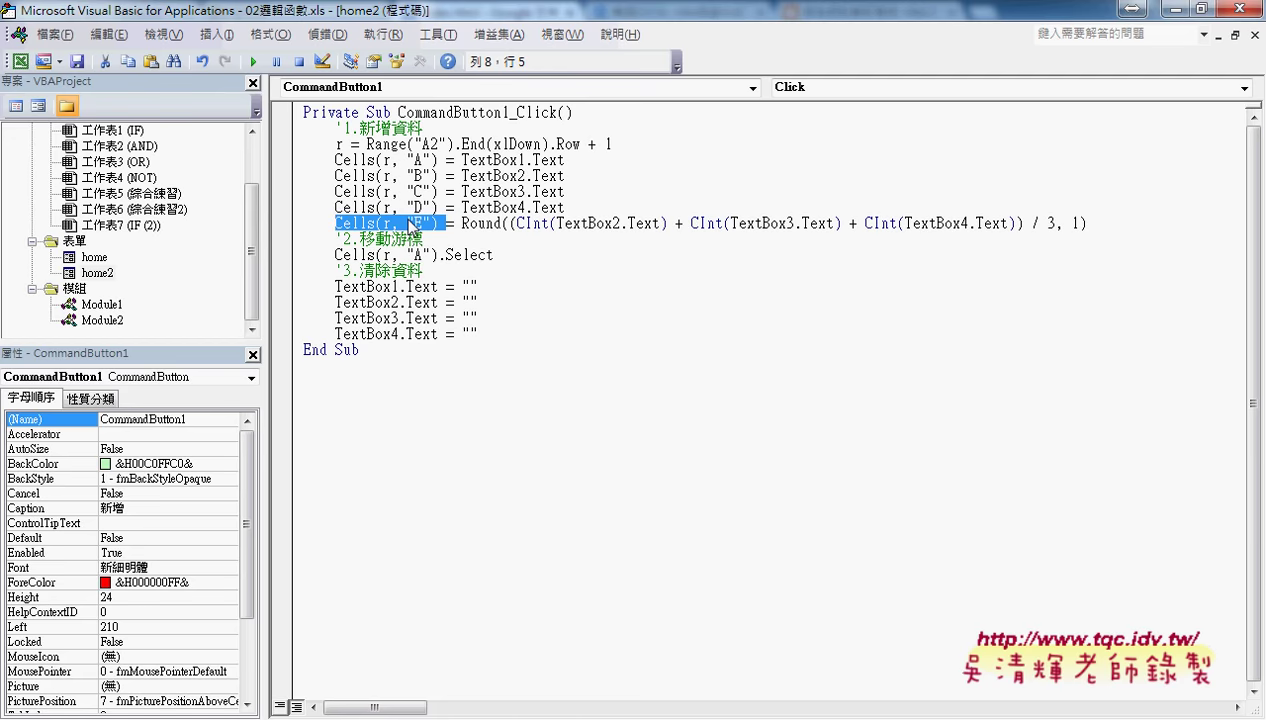
left_click(410, 223)
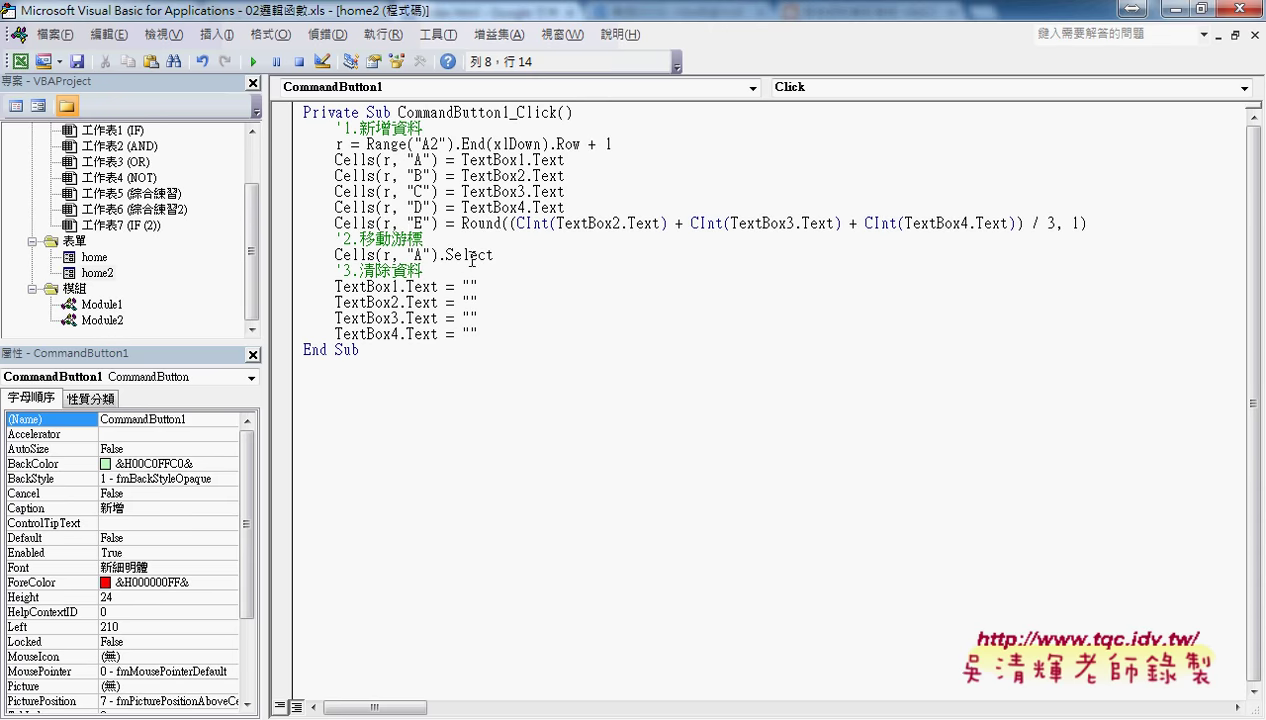
left_click_drag(478, 334, 304, 284)
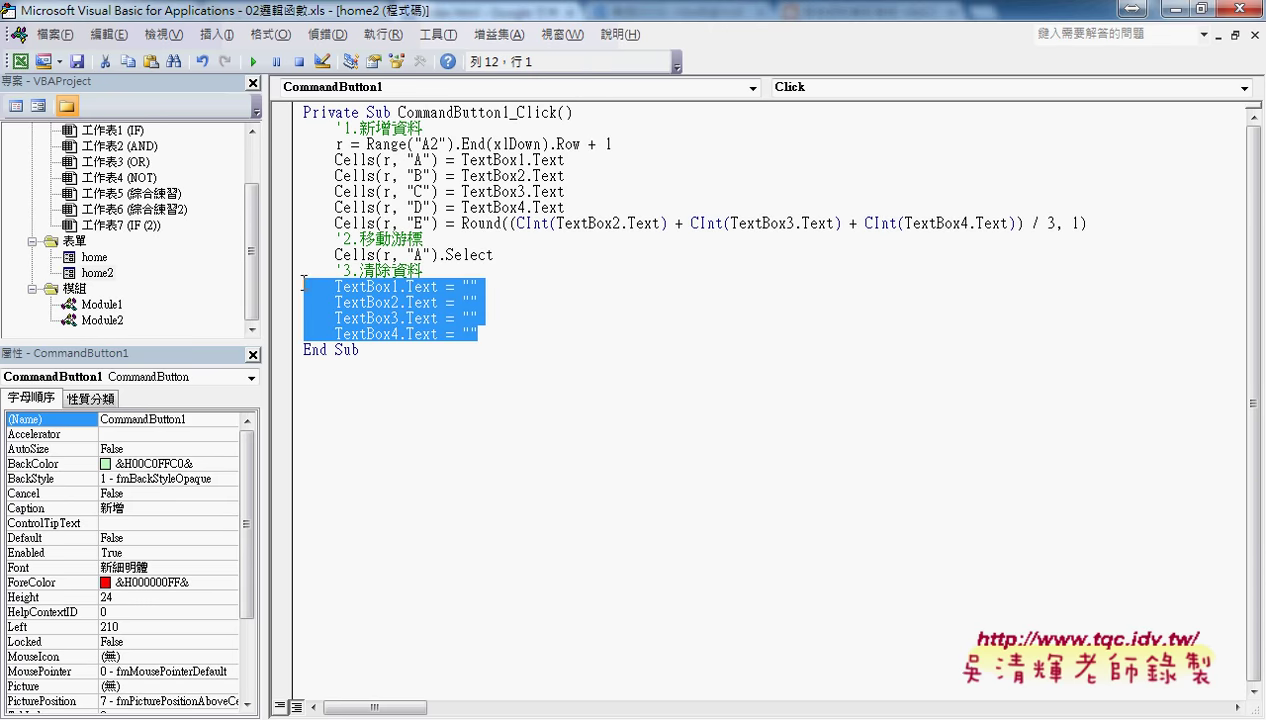
left_click(1238, 12)
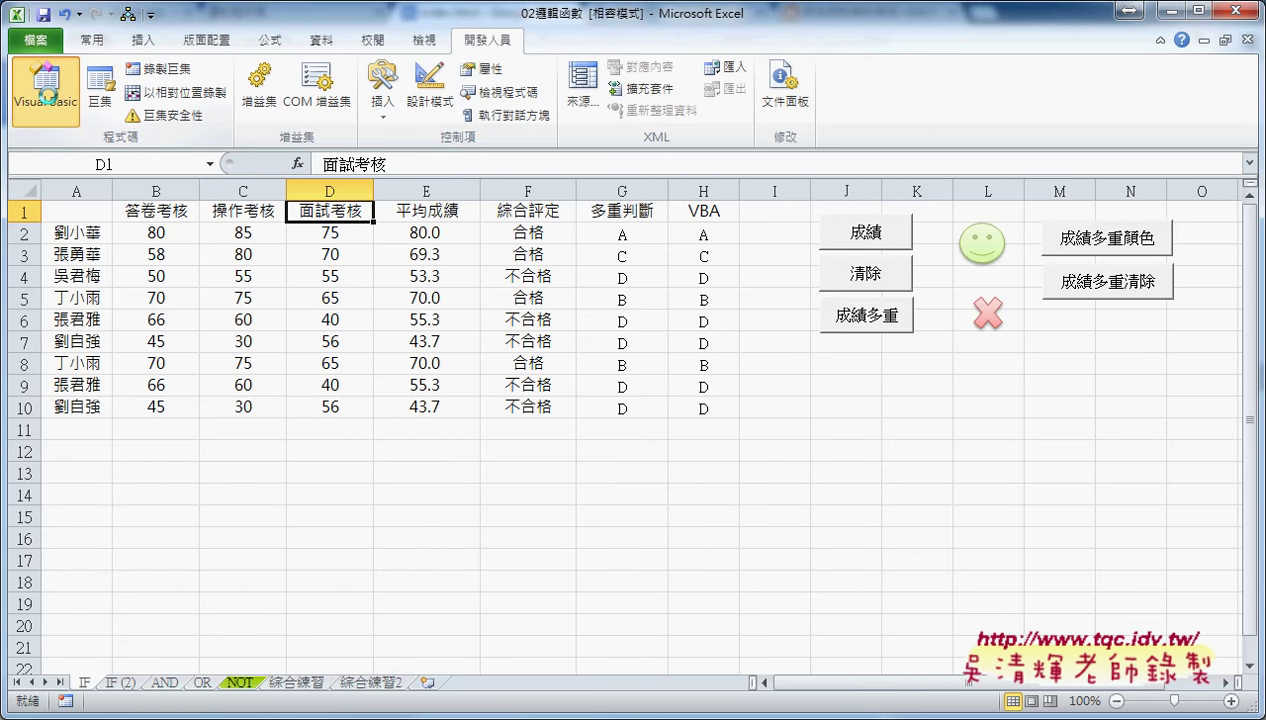
Reopen the VBA editor on the home2 form and test-run it twice, closing it each time.
left_click(45, 85)
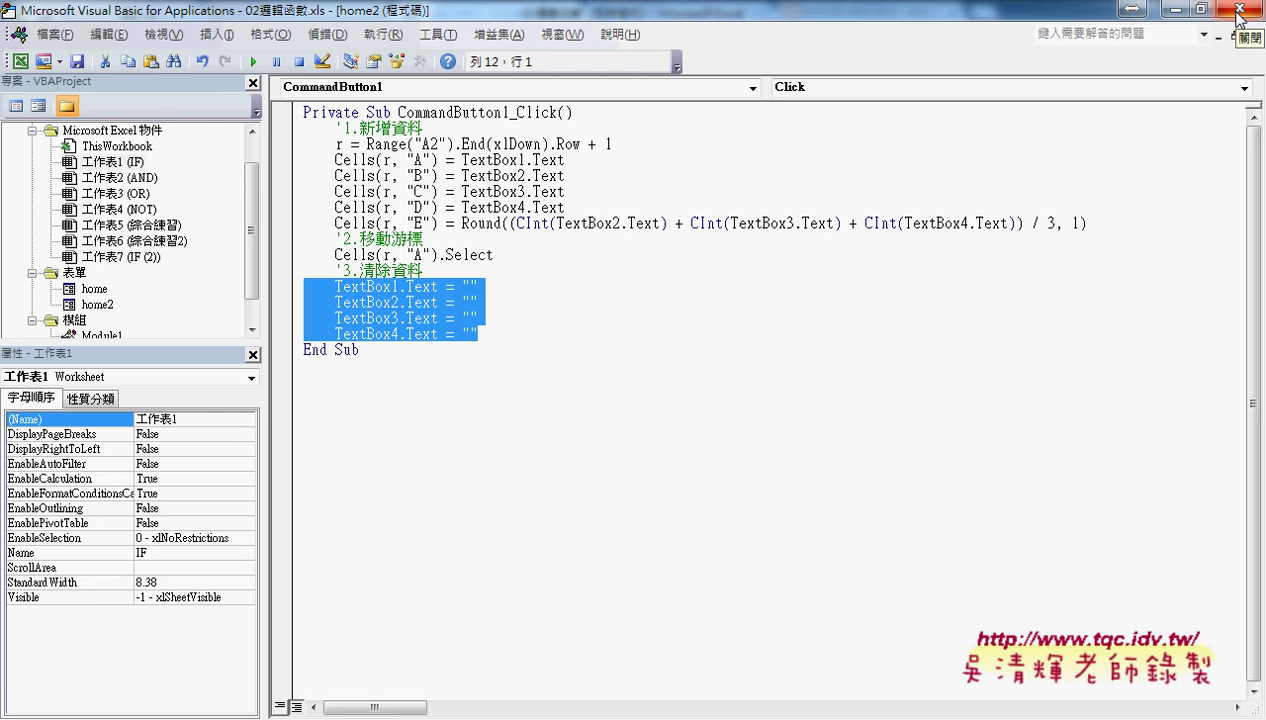
double_click(97, 304)
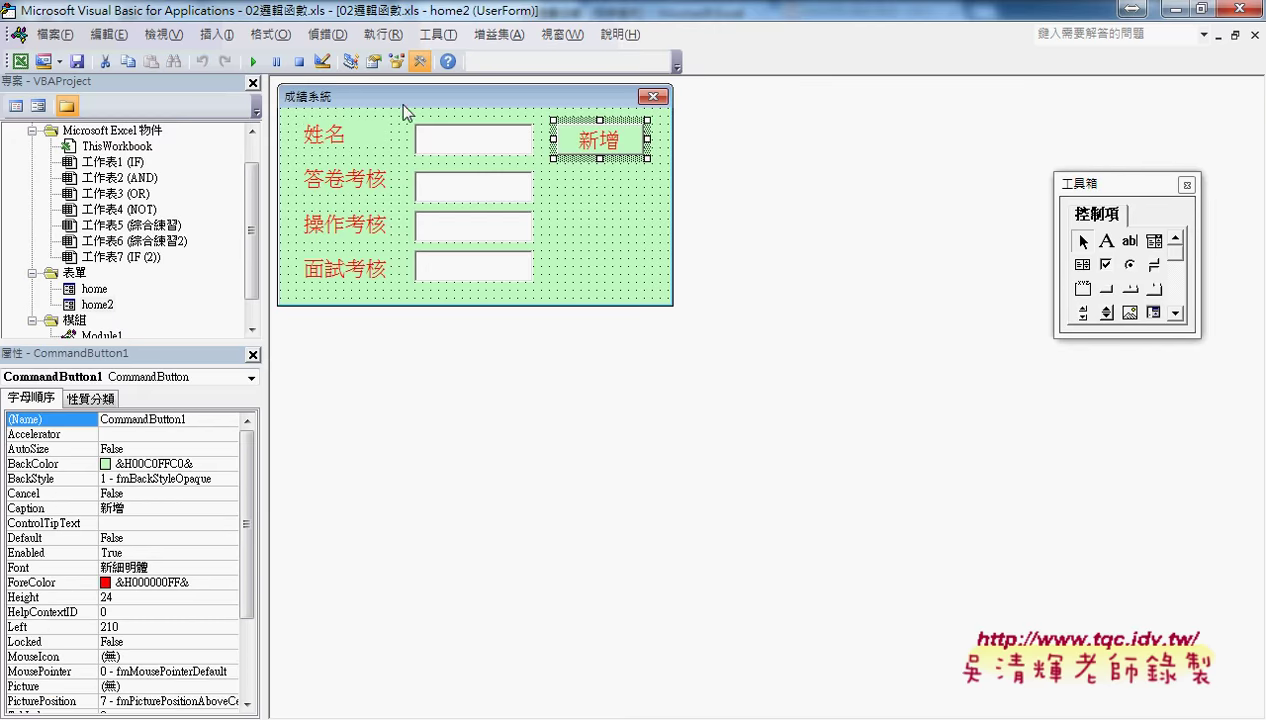
left_click(258, 66)
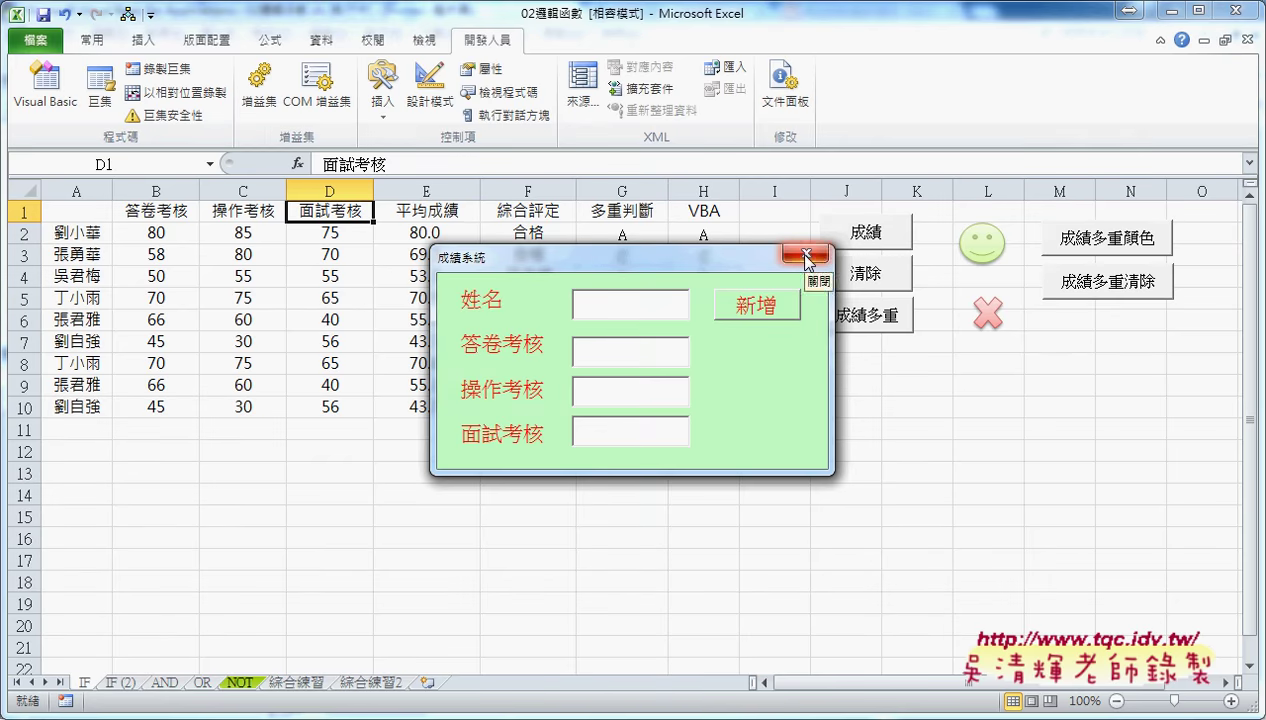
left_click(807, 257)
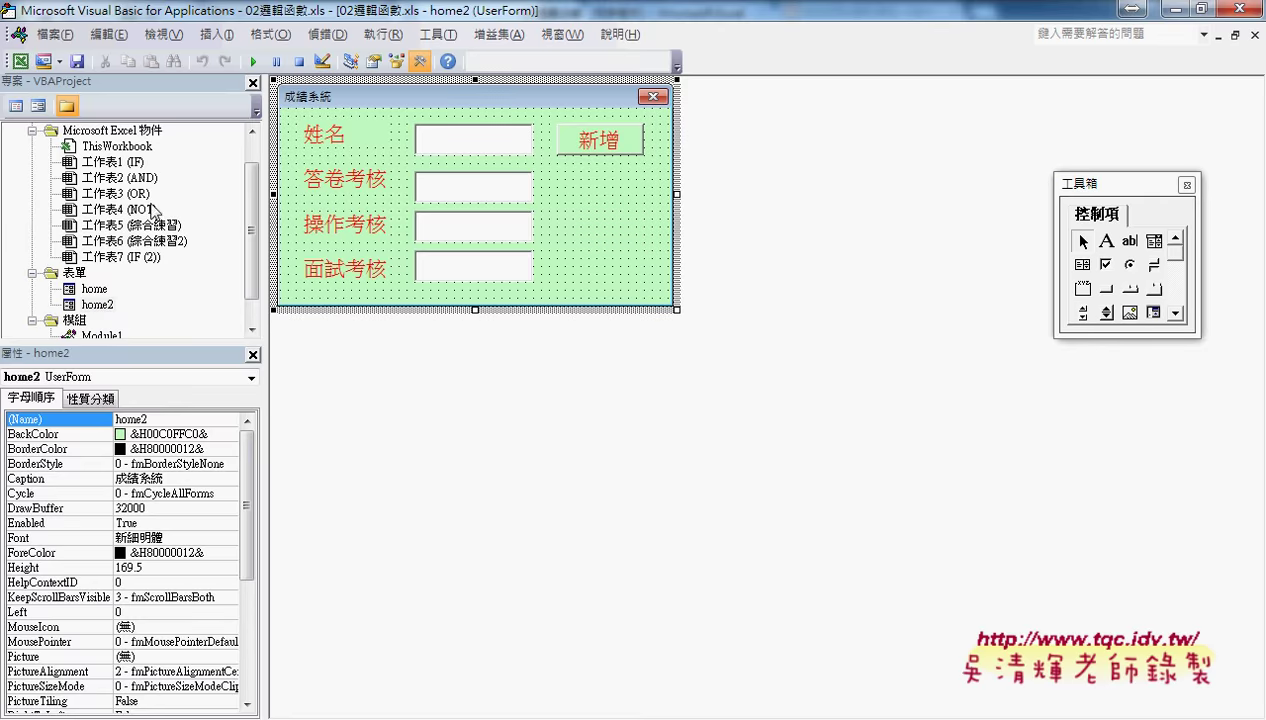
left_click(253, 62)
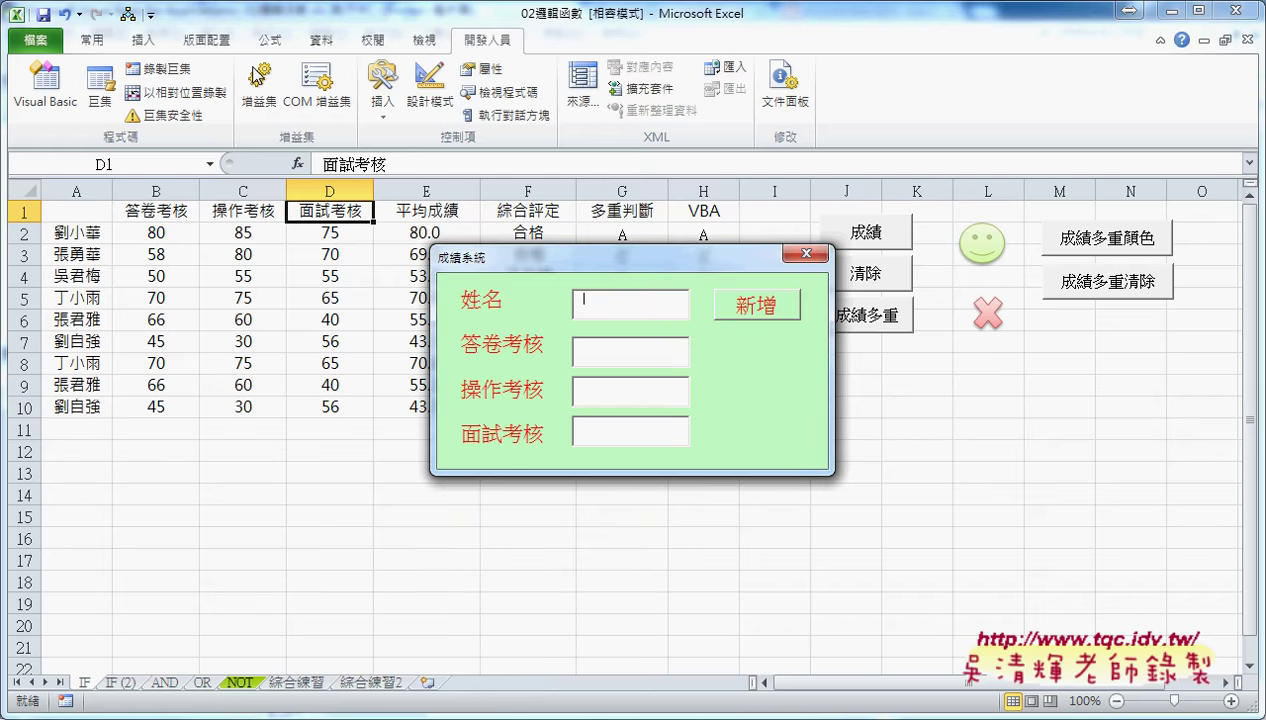
left_click(801, 254)
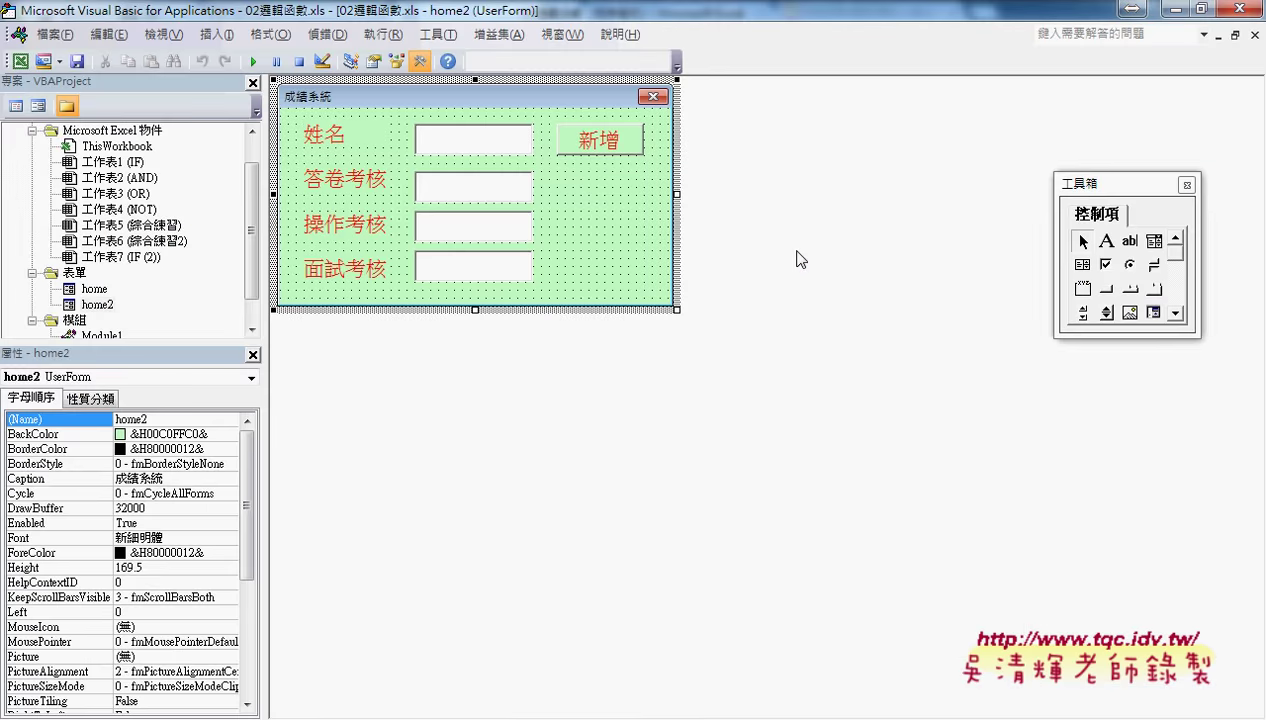
Copy the 啟動表單 procedure from the notes and paste it at the end of Module1.
left_click(97, 304)
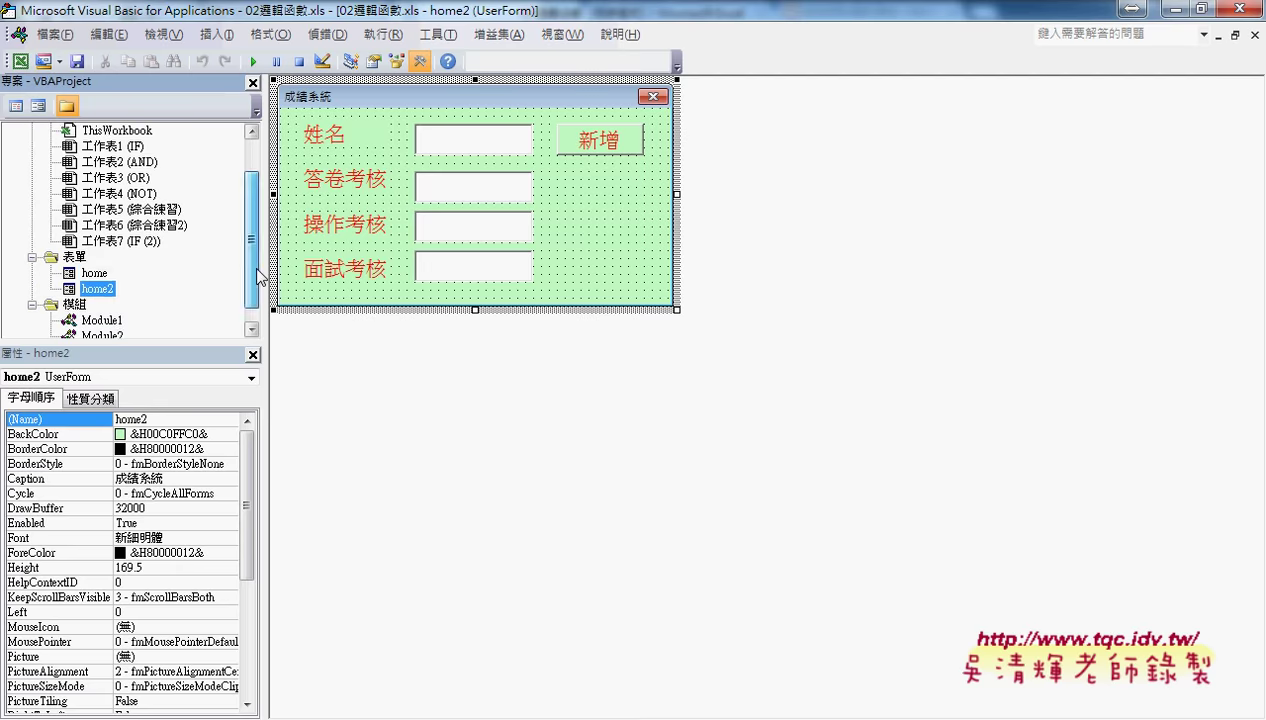
scroll(128, 313, "down", 2)
double_click(93, 304)
scroll(550, 435, "down", 5)
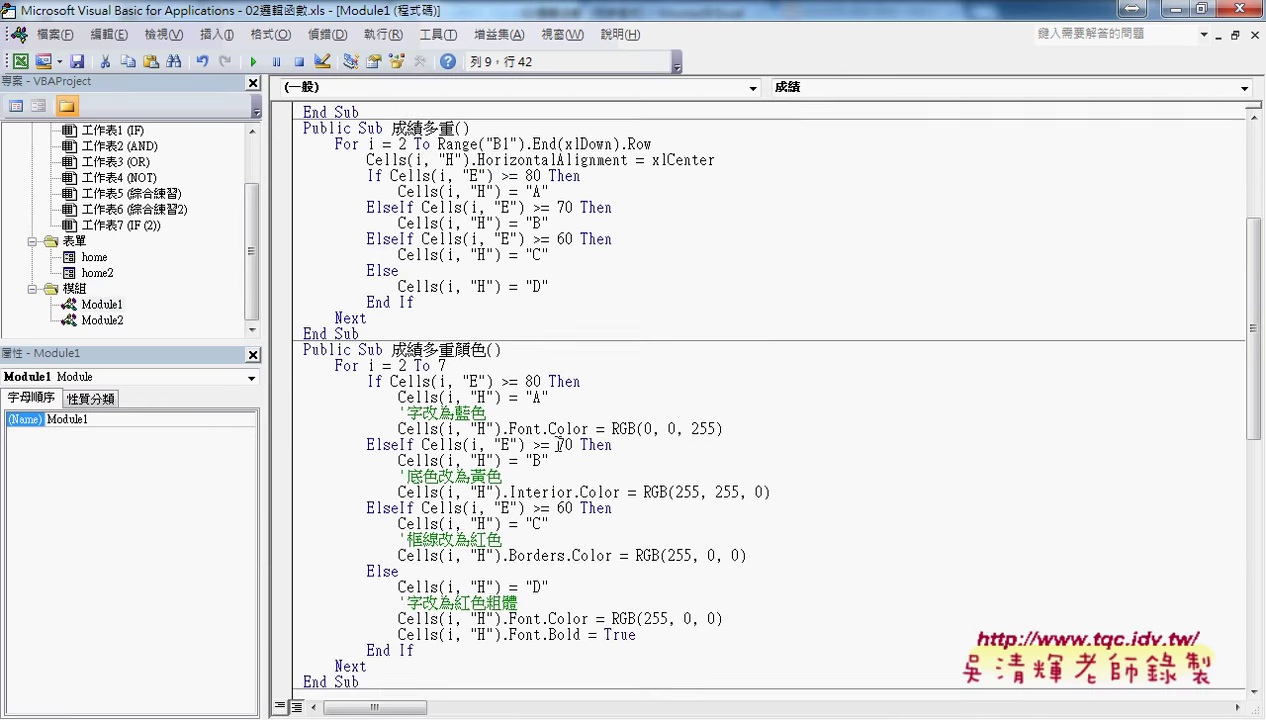
scroll(557, 455, "down", 1)
scroll(557, 455, "down", 8)
scroll(557, 455, "down", 2)
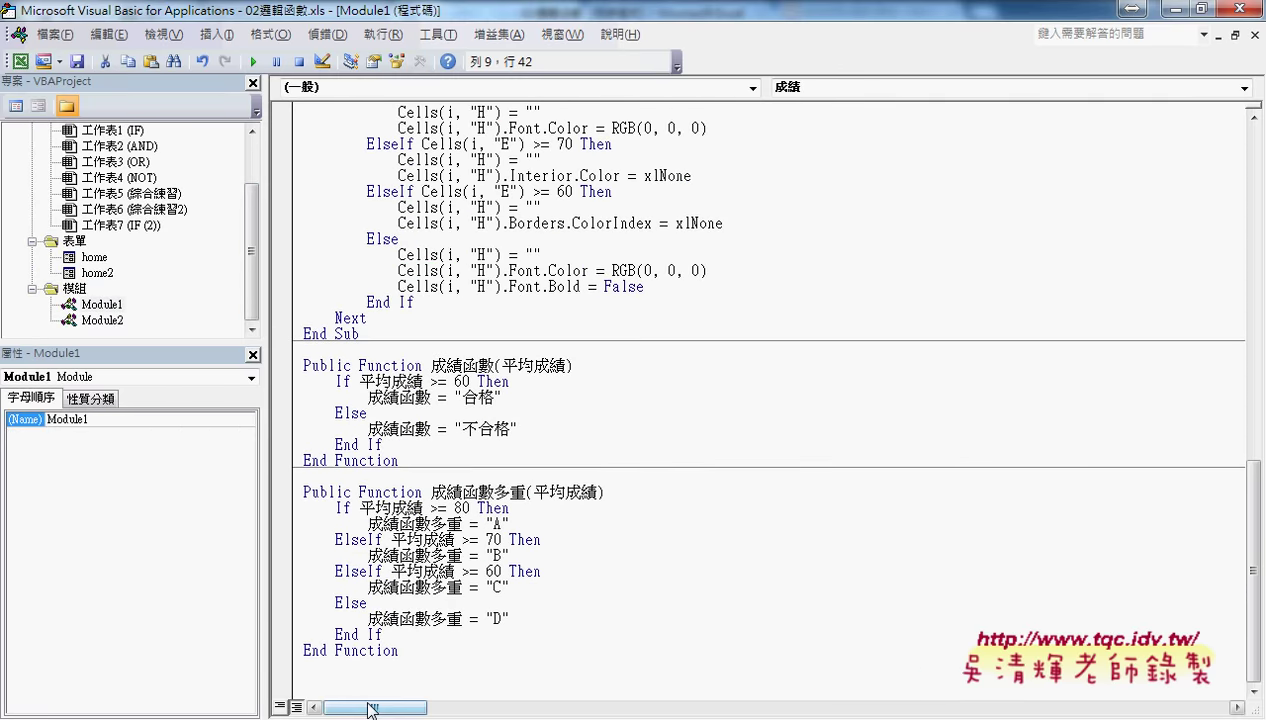
key("alt+Tab")
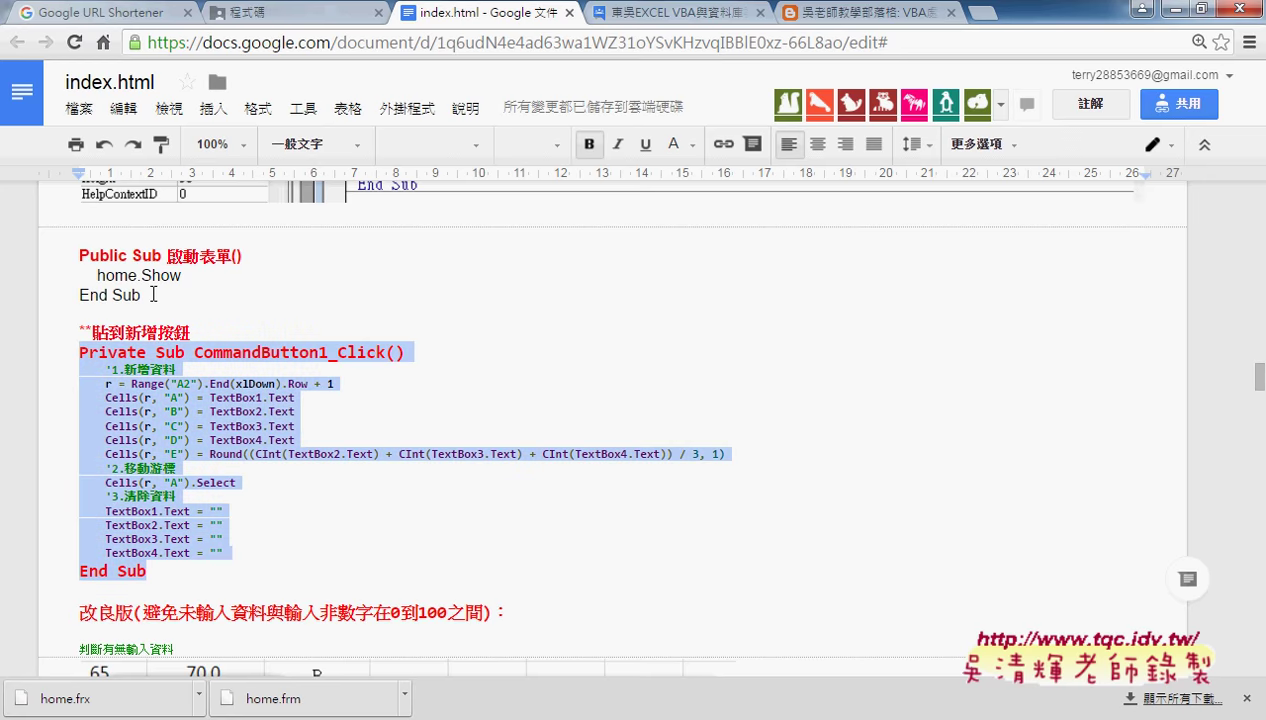
left_click_drag(153, 294, 78, 255)
key("ctrl+c")
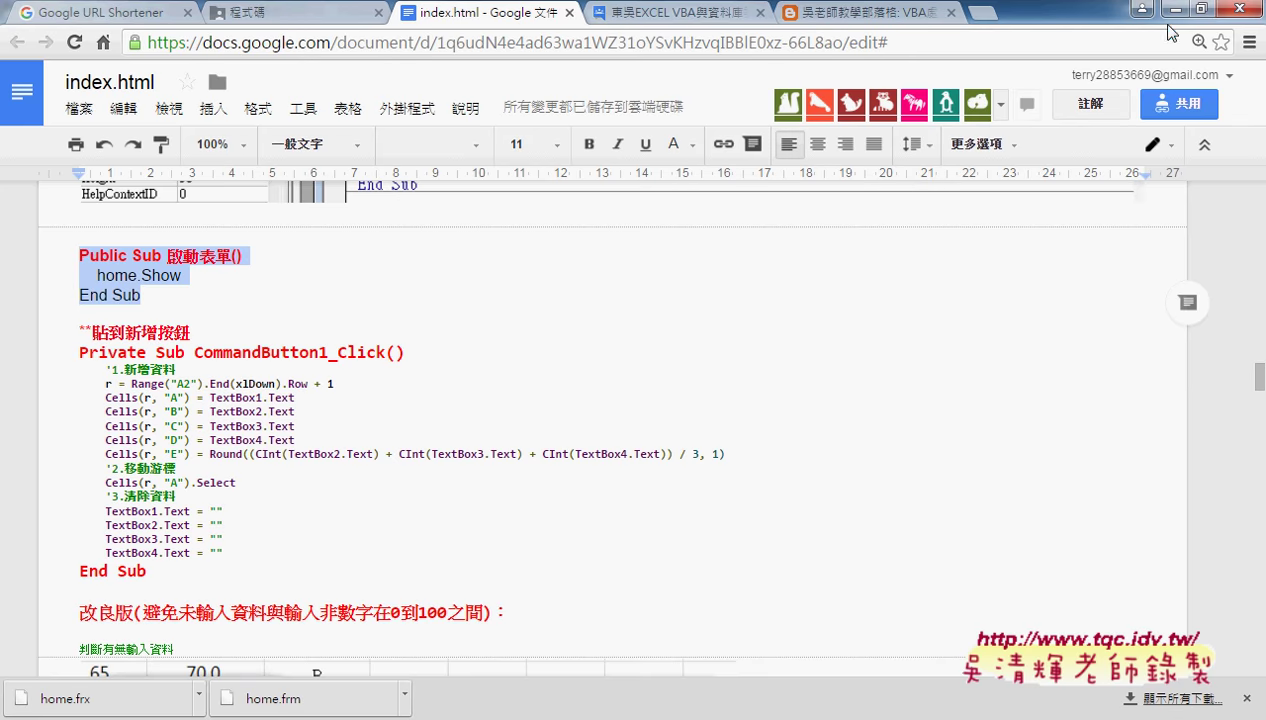
key("alt+Tab")
left_click(342, 665)
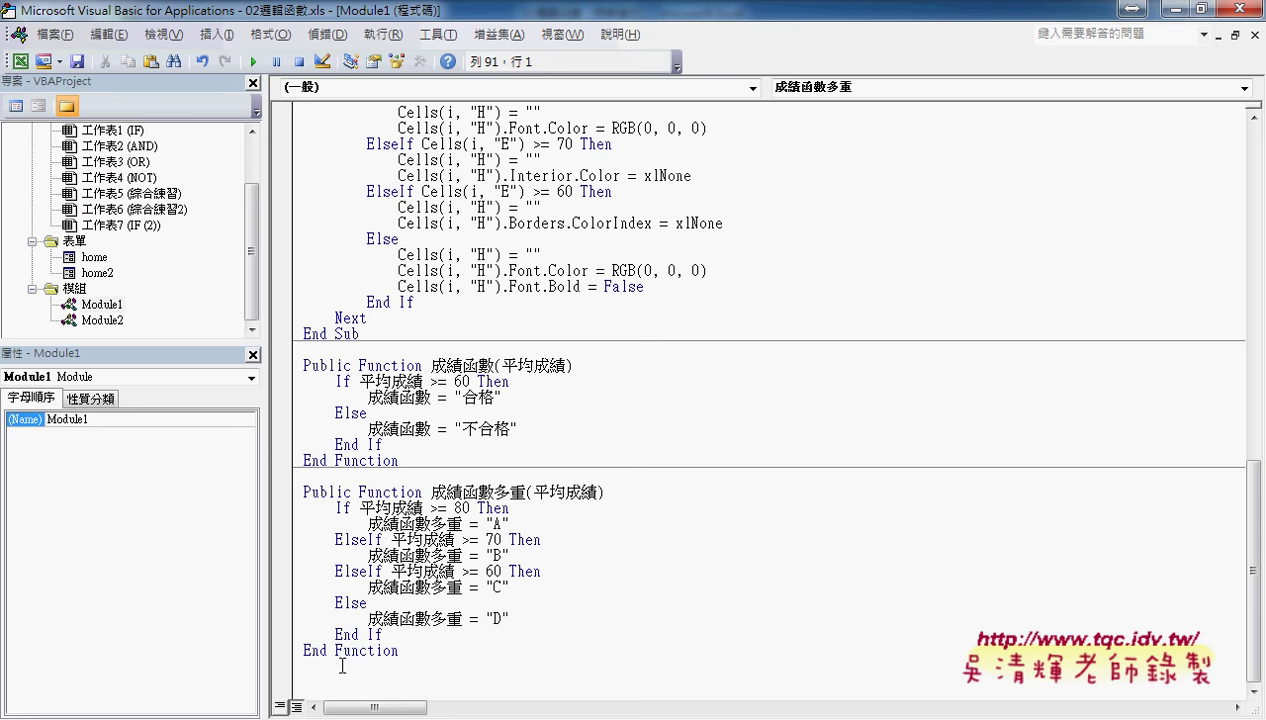
key("ctrl+v")
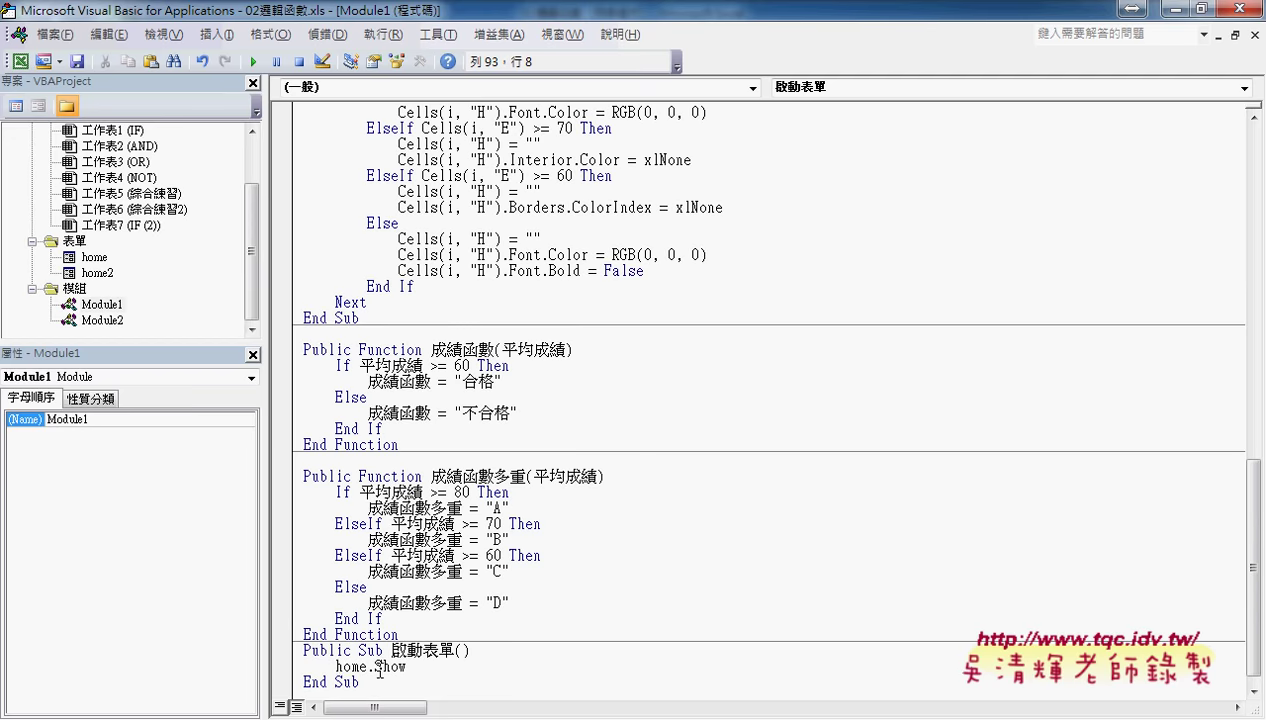
Change the pasted home.Show statement to home2.Show.
left_click_drag(406, 665, 335, 665)
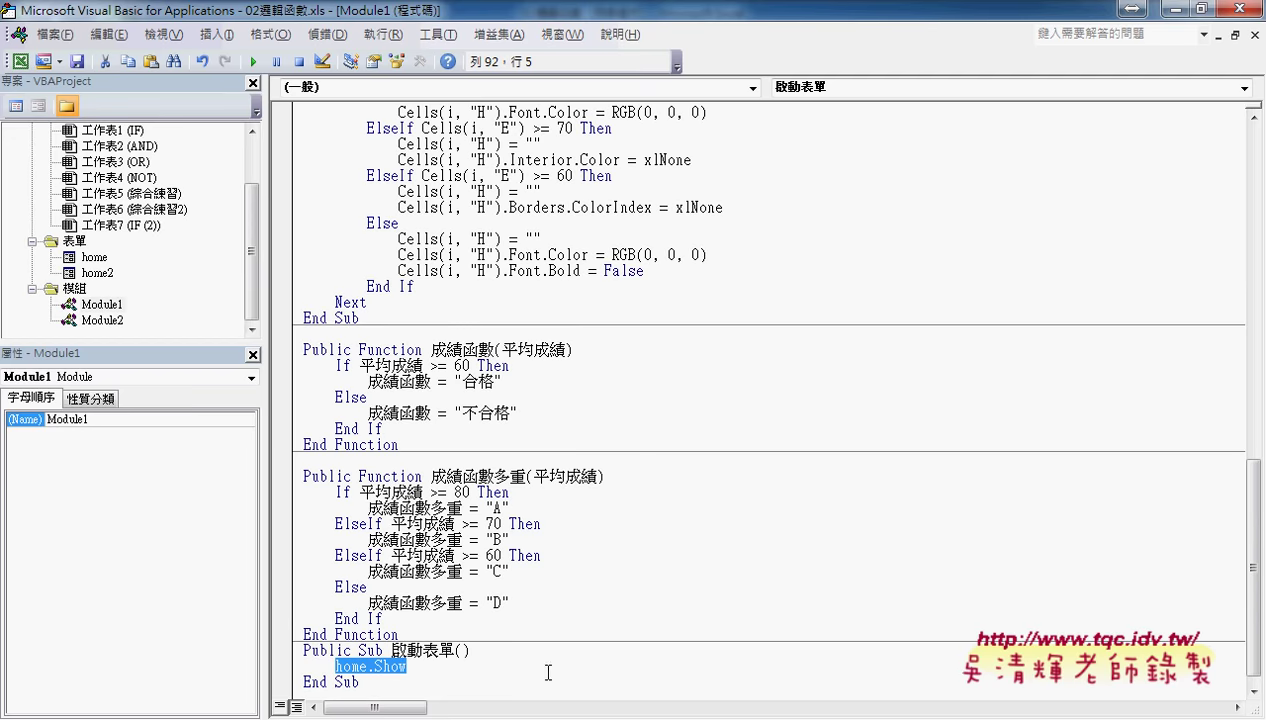
left_click(425, 665)
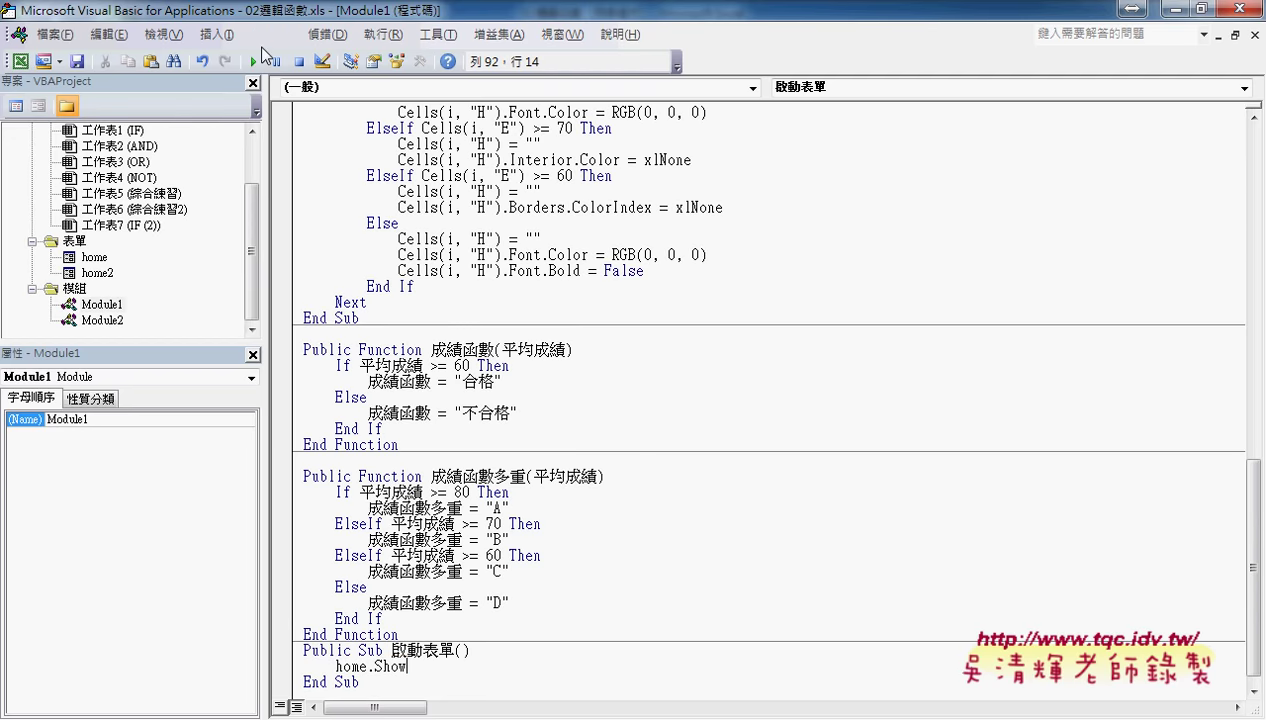
left_click_drag(391, 650, 438, 651)
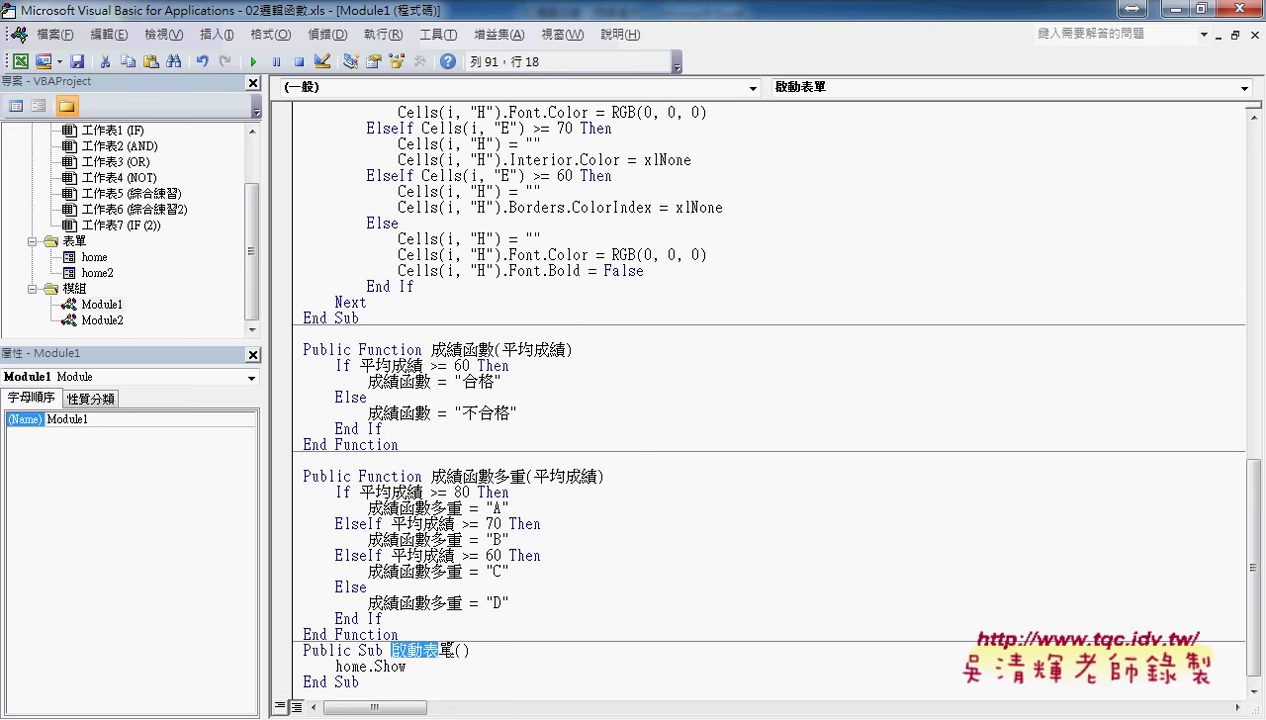
left_click(367, 666)
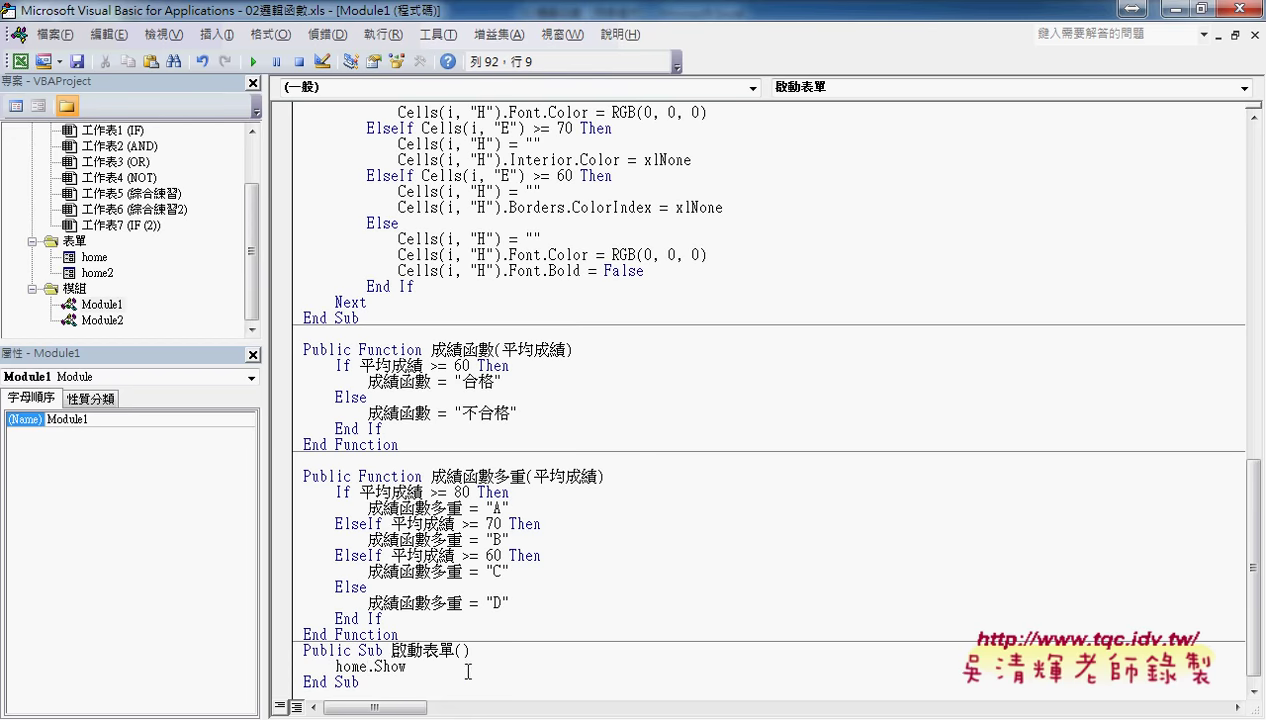
type("2")
left_click_drag(414, 666, 377, 668)
type(".")
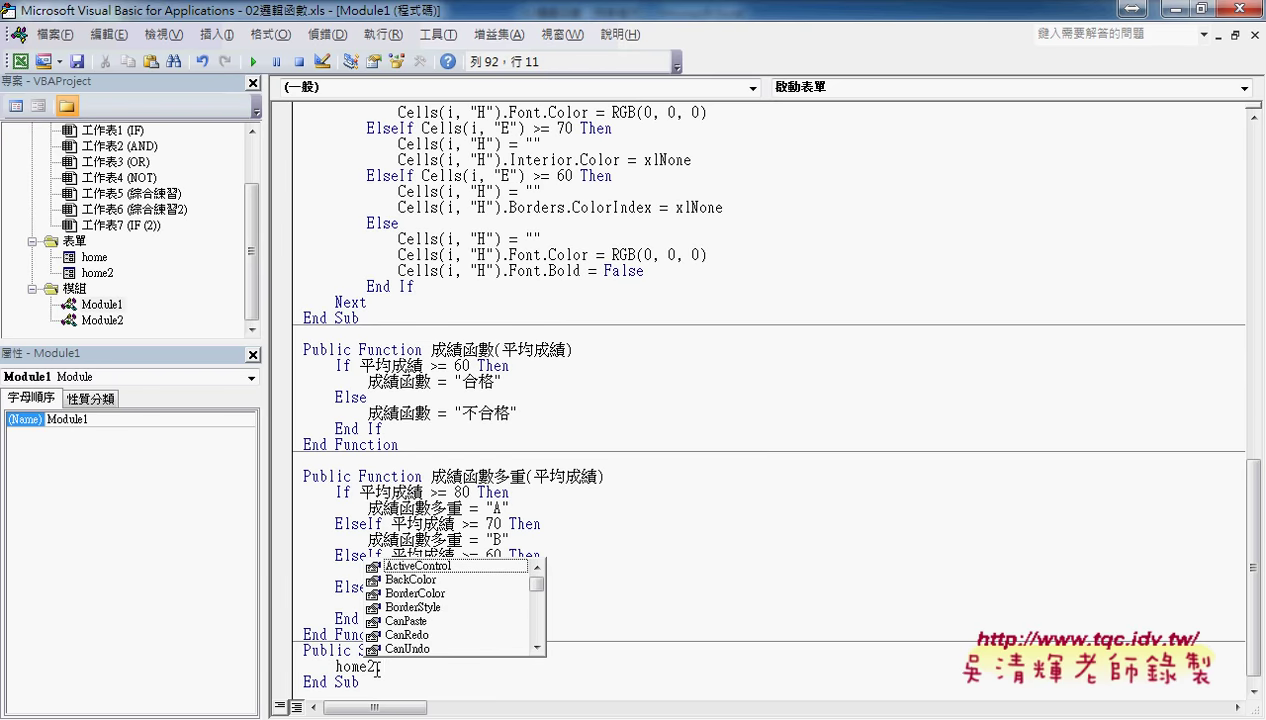
type("s")
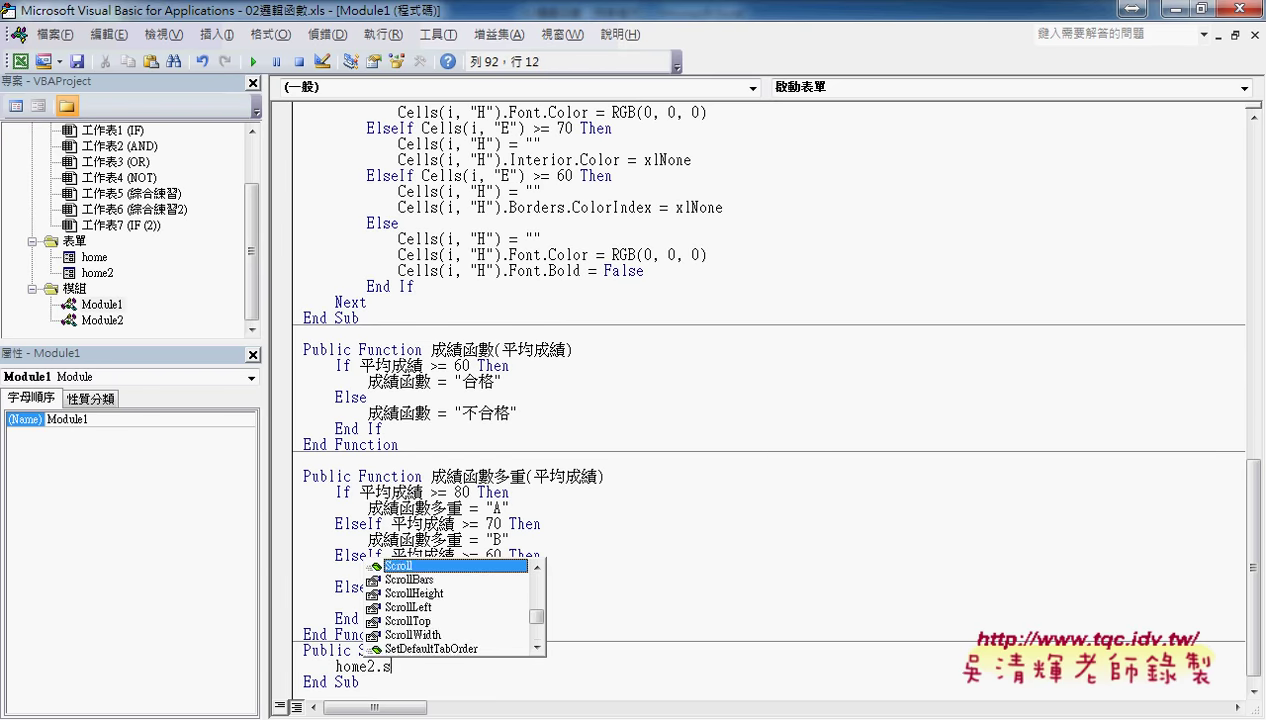
type("how")
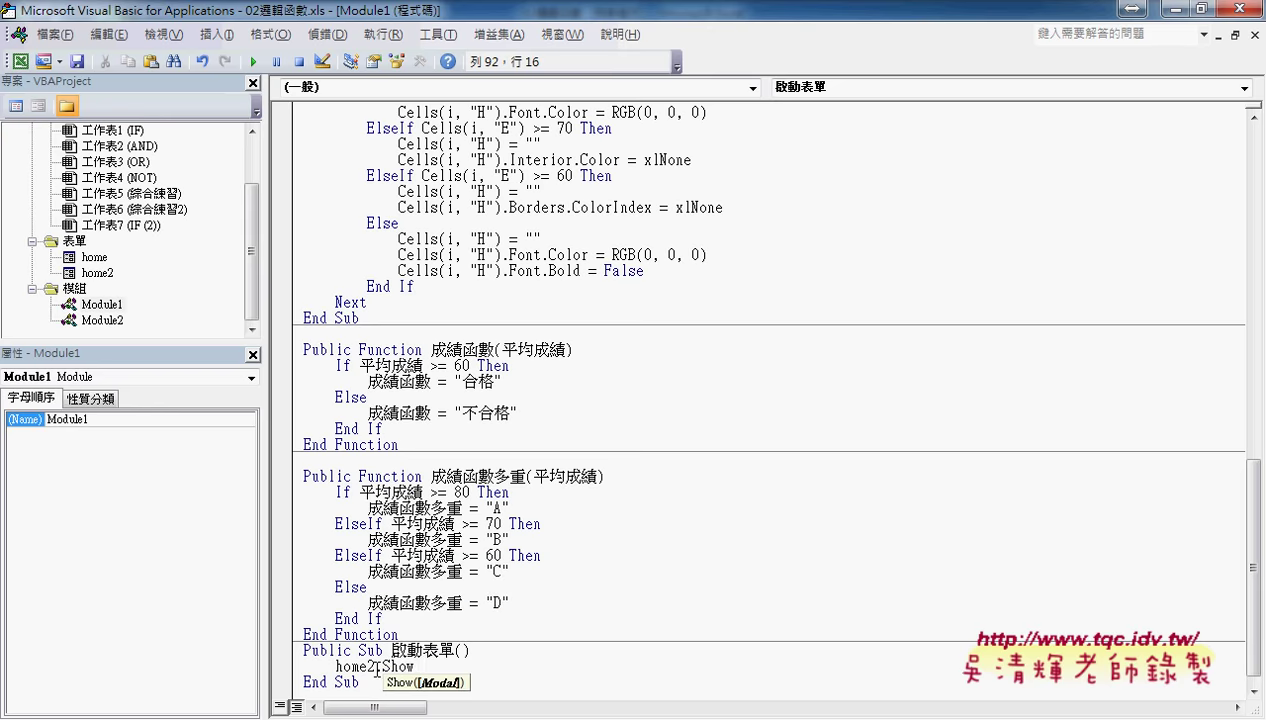
left_click(541, 627)
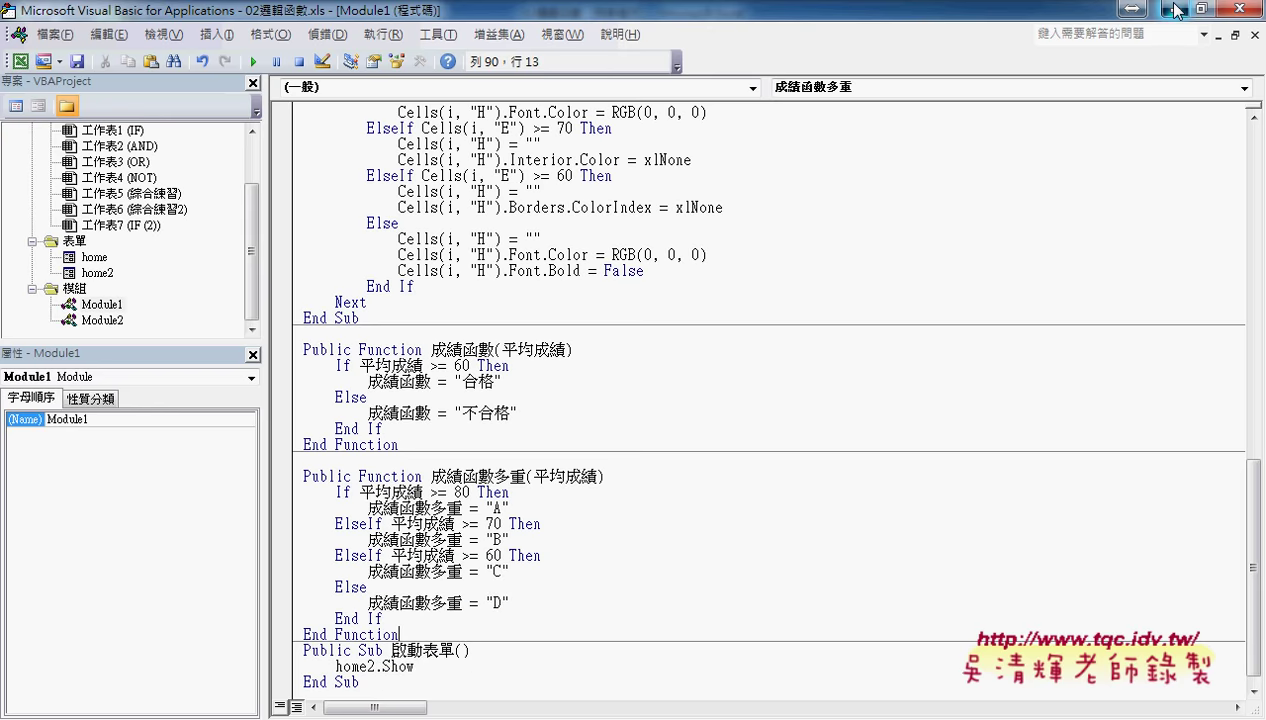
left_click(1135, 9)
Insert a form button below 成績多重 and assign it the 啟動表單 macro.
left_click(382, 100)
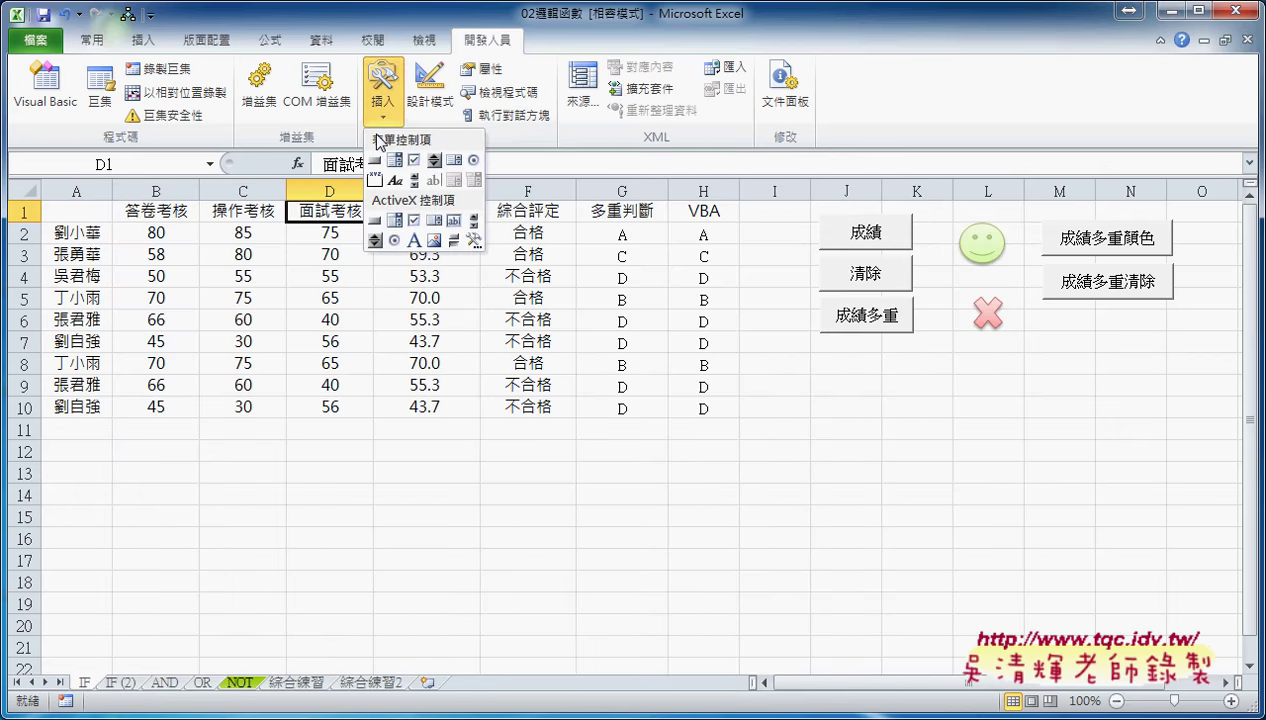
left_click(373, 163)
left_click_drag(822, 348, 912, 385)
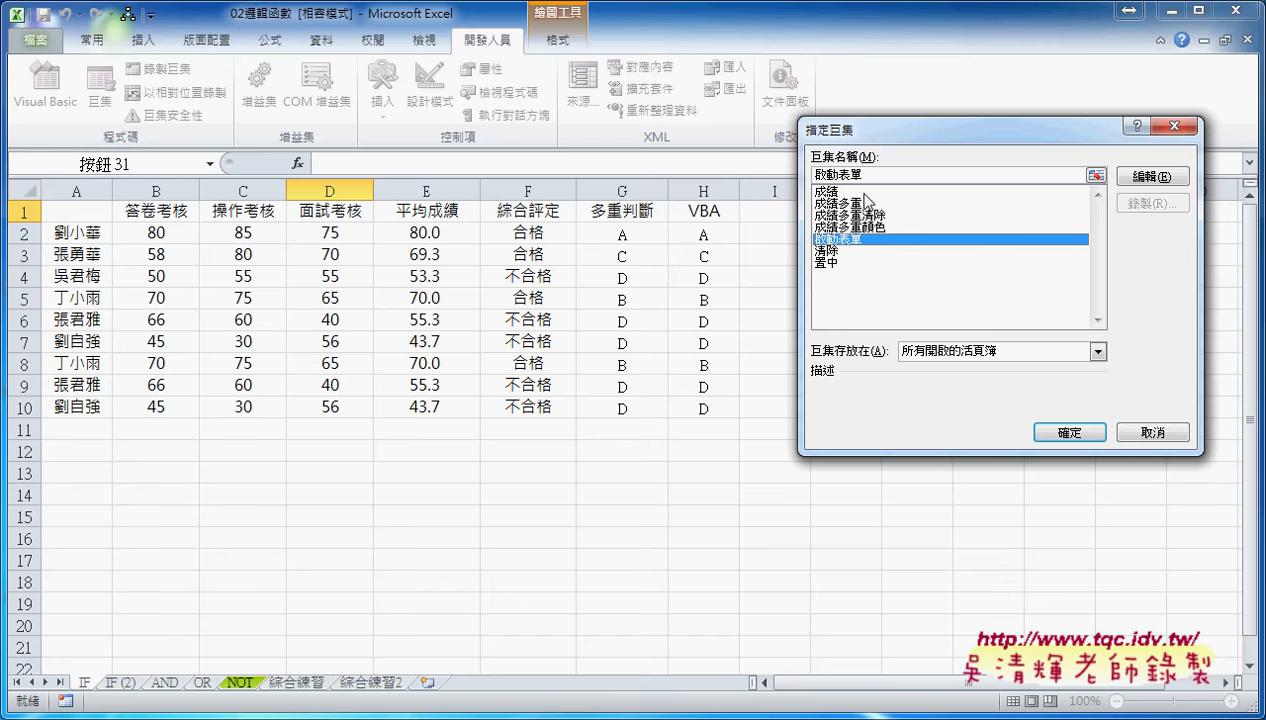
left_click(848, 240)
double_click(835, 174)
right_click(825, 175)
left_click(860, 205)
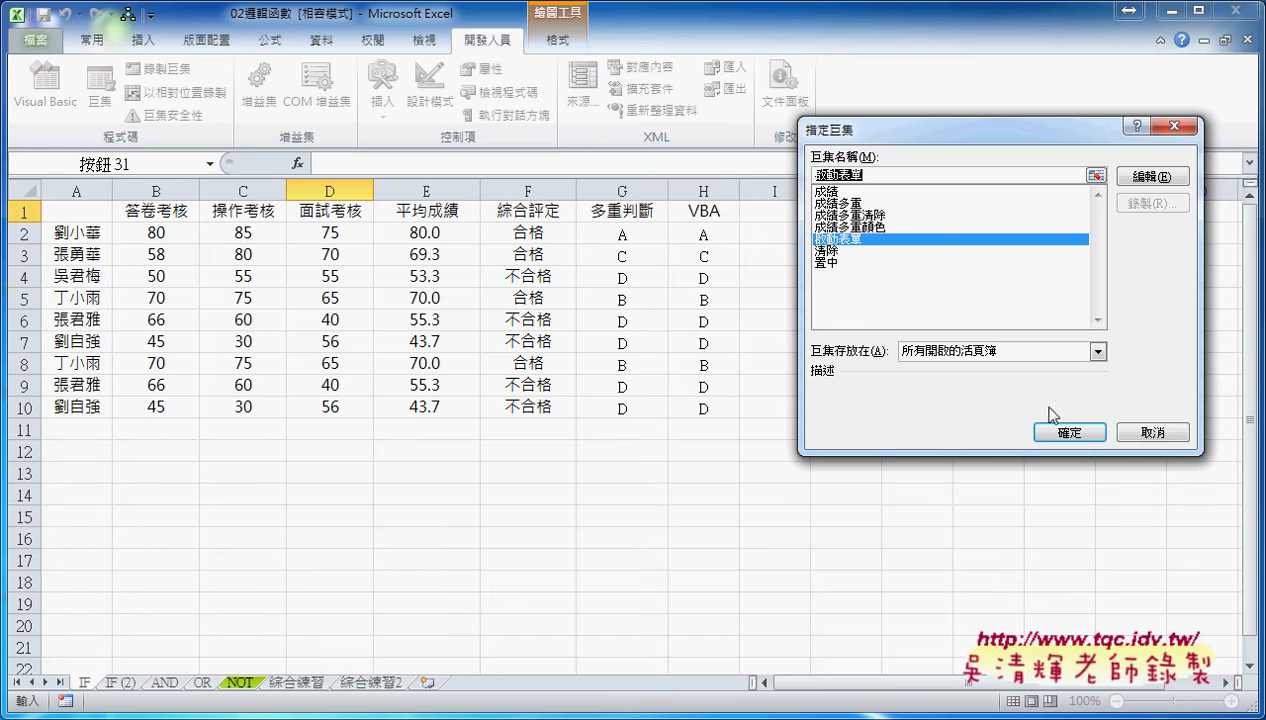
left_click(1100, 434)
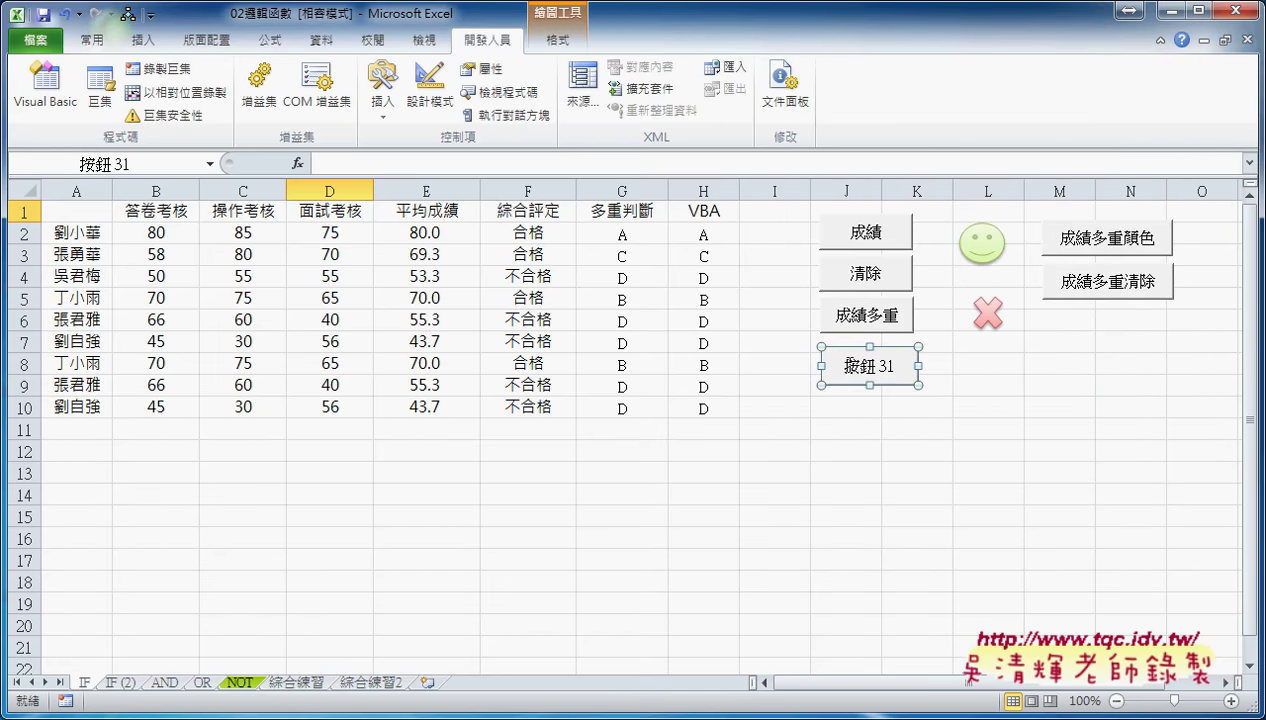
Caption the button 啟動表單 and click it to launch the 成績系統 form.
key("Delete")
key("Delete")
key("Delete")
key("Delete")
key("Delete")
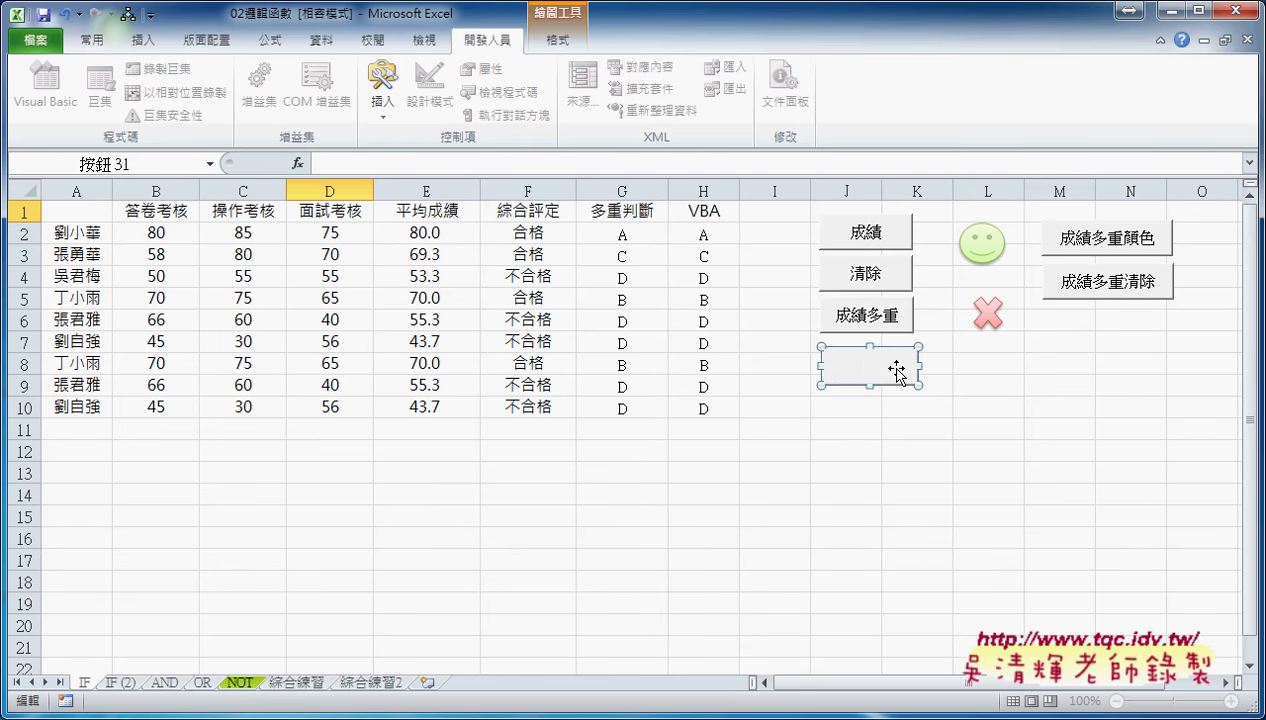
type("啟動表單")
left_click(1030, 406)
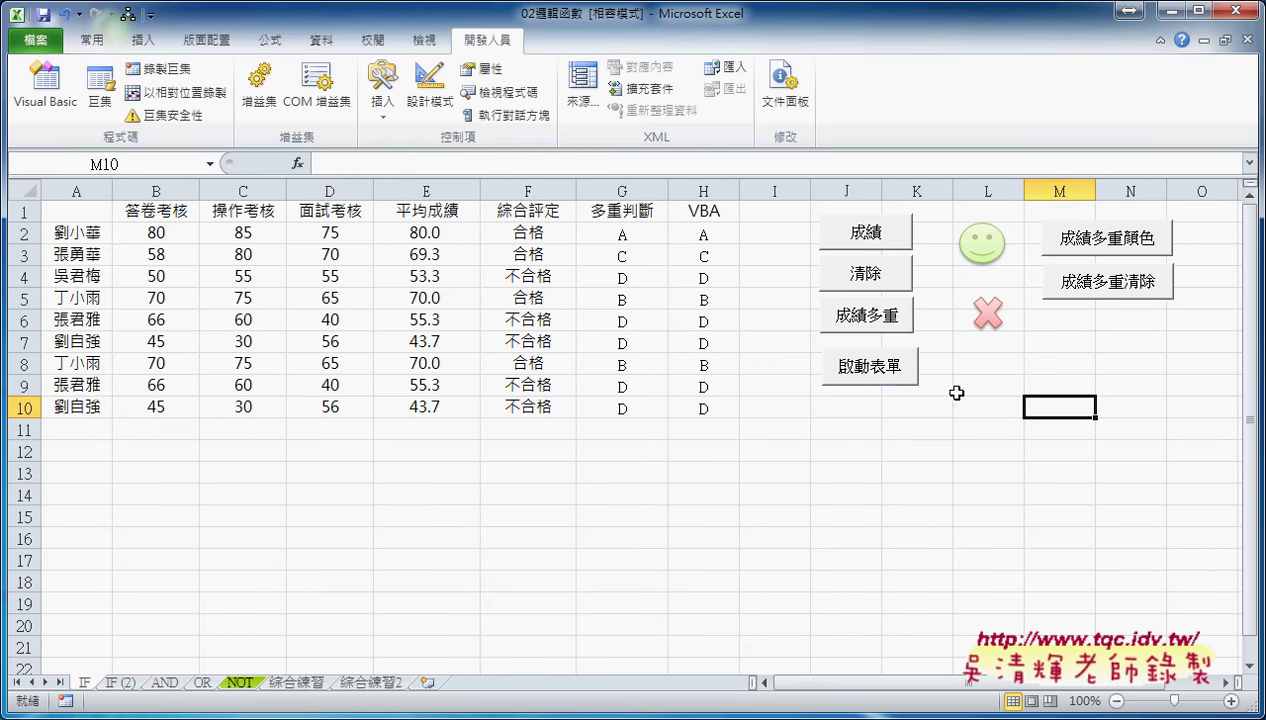
left_click(891, 377)
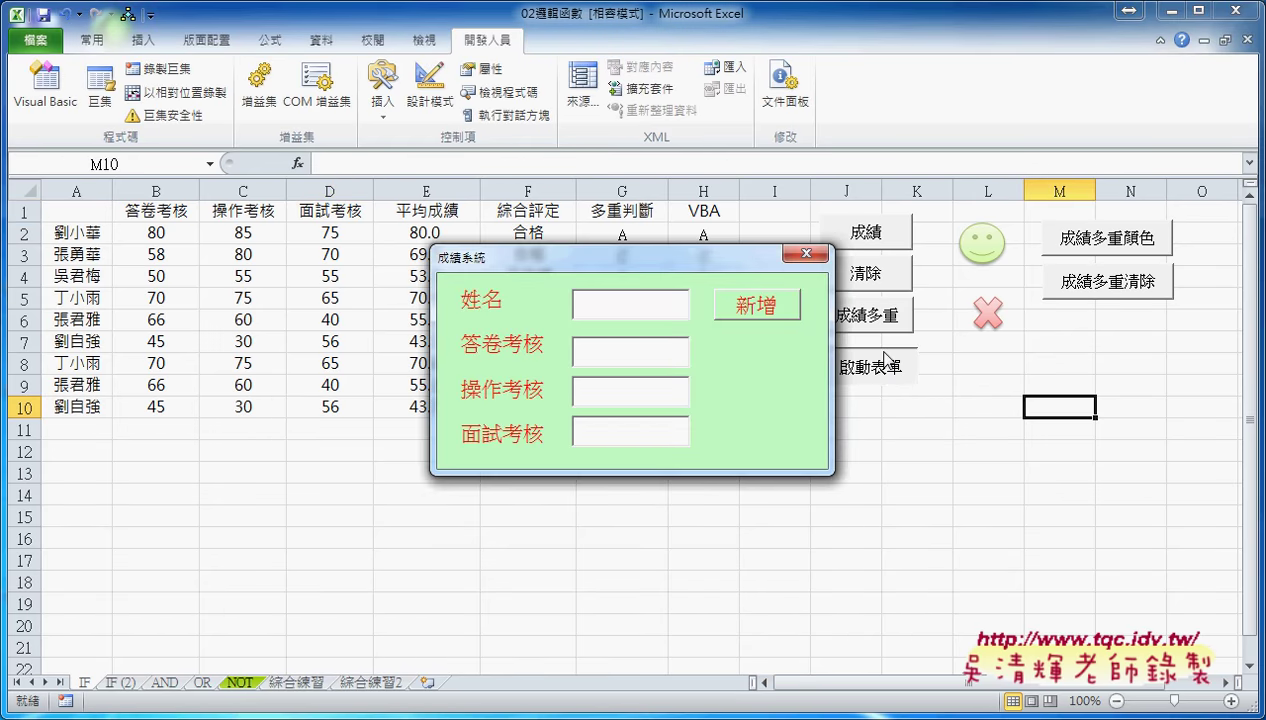
Move the form aside and add XXX with scores 60, 50, 80 as row 11.
left_click_drag(738, 258, 884, 126)
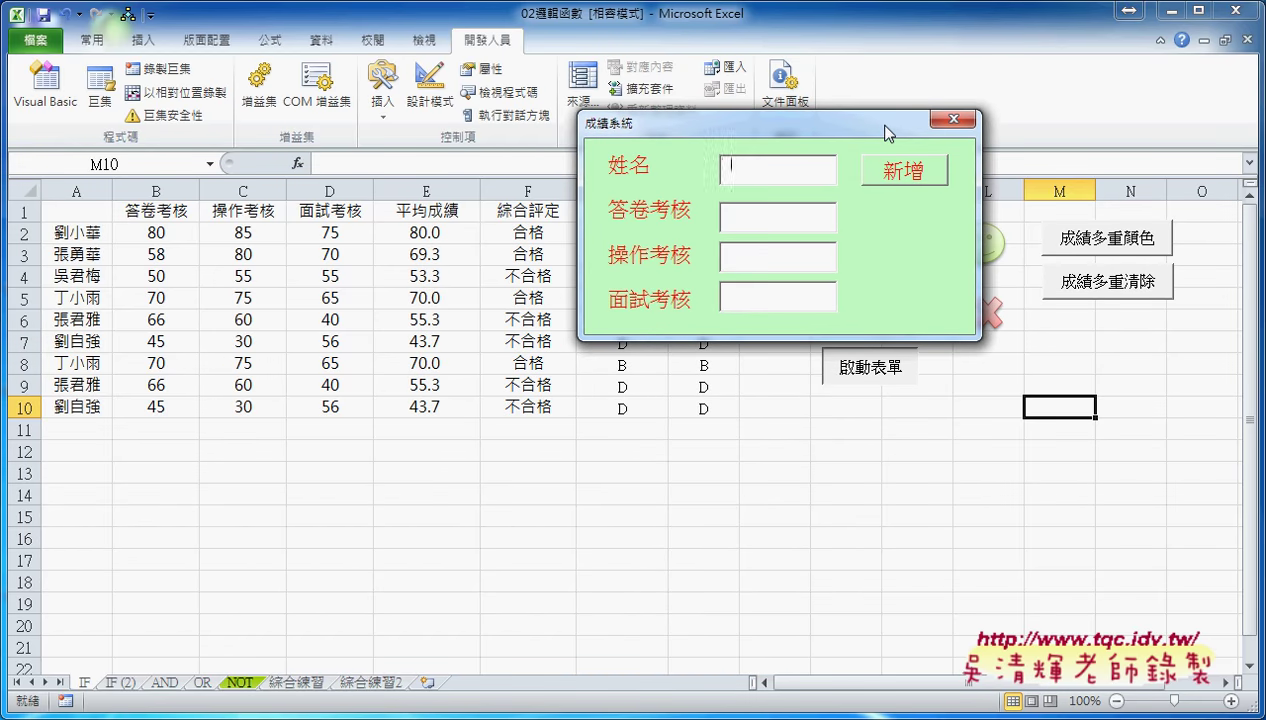
type("xxx")
type("60")
left_click(894, 170)
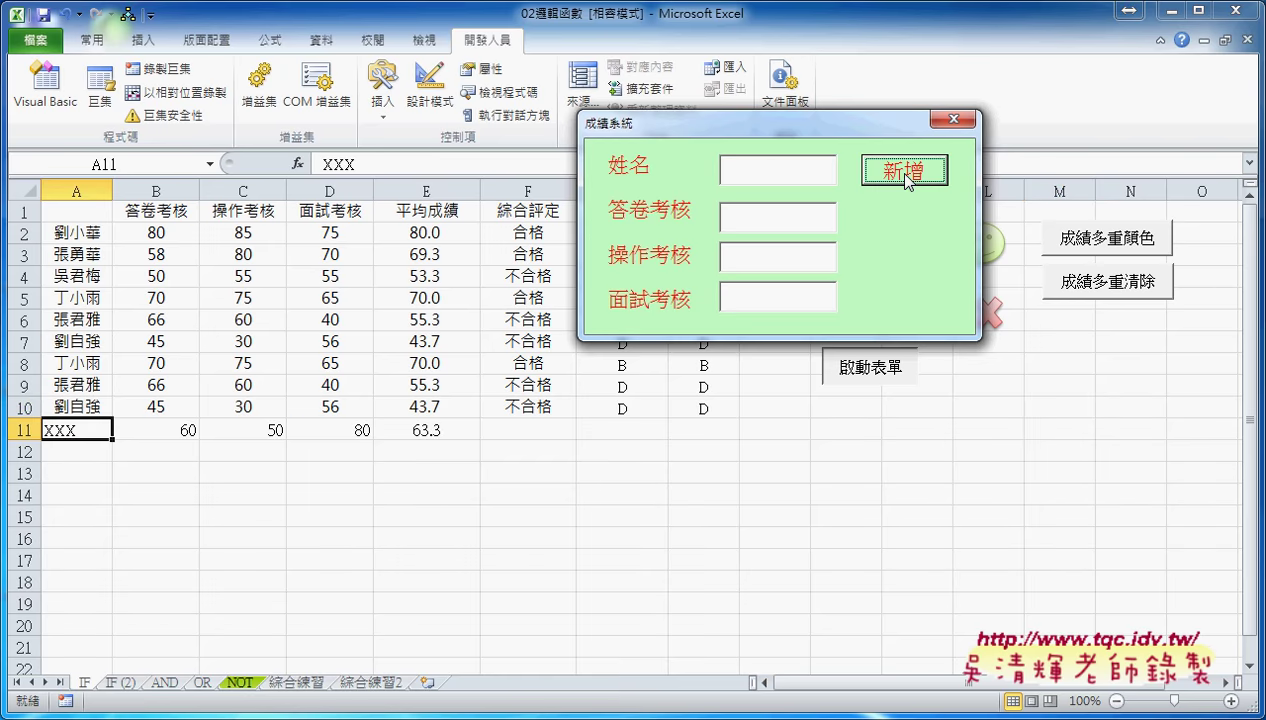
Add DDD with scores 50, 50, 60 as row 12.
left_click(757, 170)
type("DDD")
left_click(749, 229)
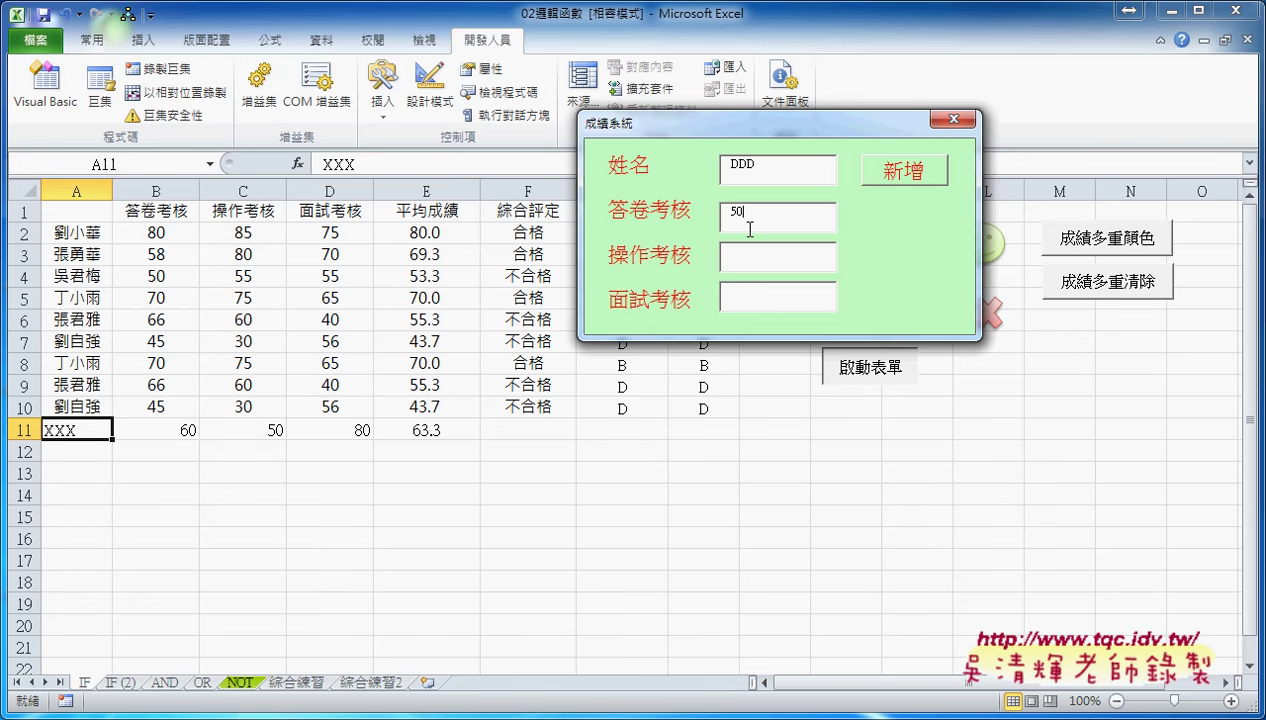
type("50")
left_click(787, 294)
type("60")
left_click(903, 170)
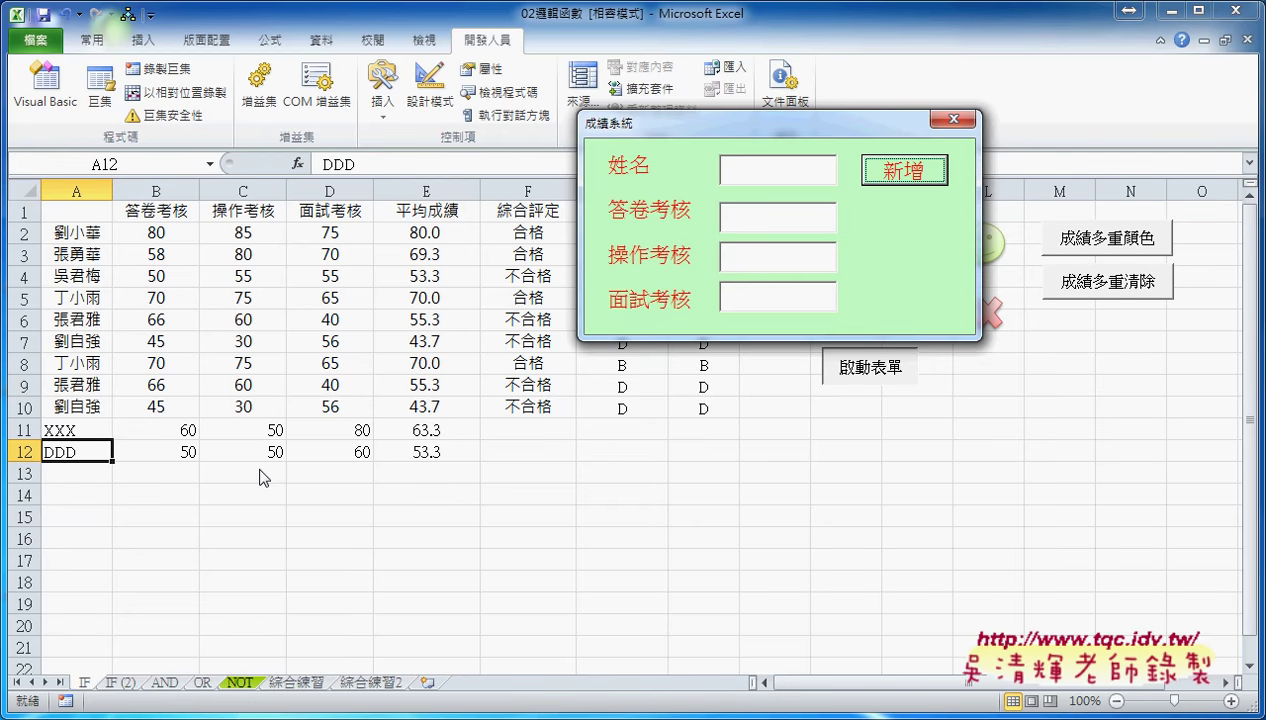
Return to the Google Docs index.html notes and scroll down to the 安養中心函數 functions and 安養中心系統 form example.
key("alt+Tab")
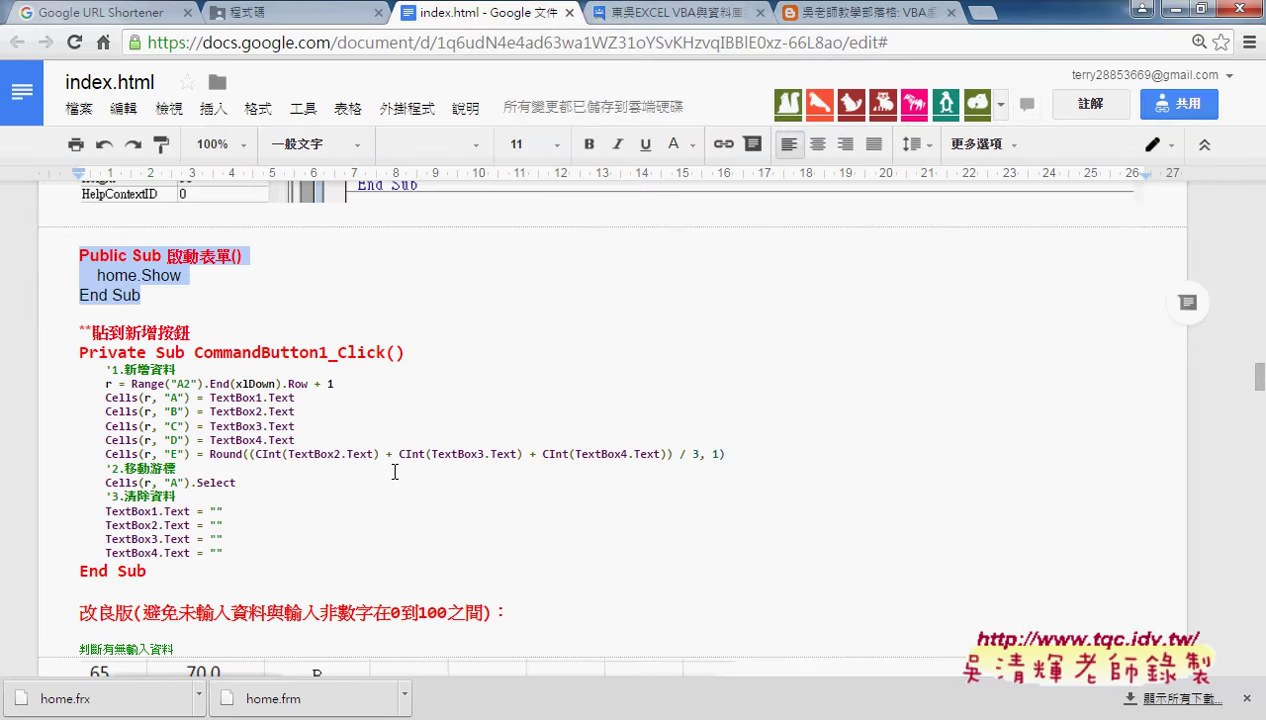
scroll(398, 470, "down", 5)
scroll(400, 469, "down", 5)
scroll(405, 468, "down", 3)
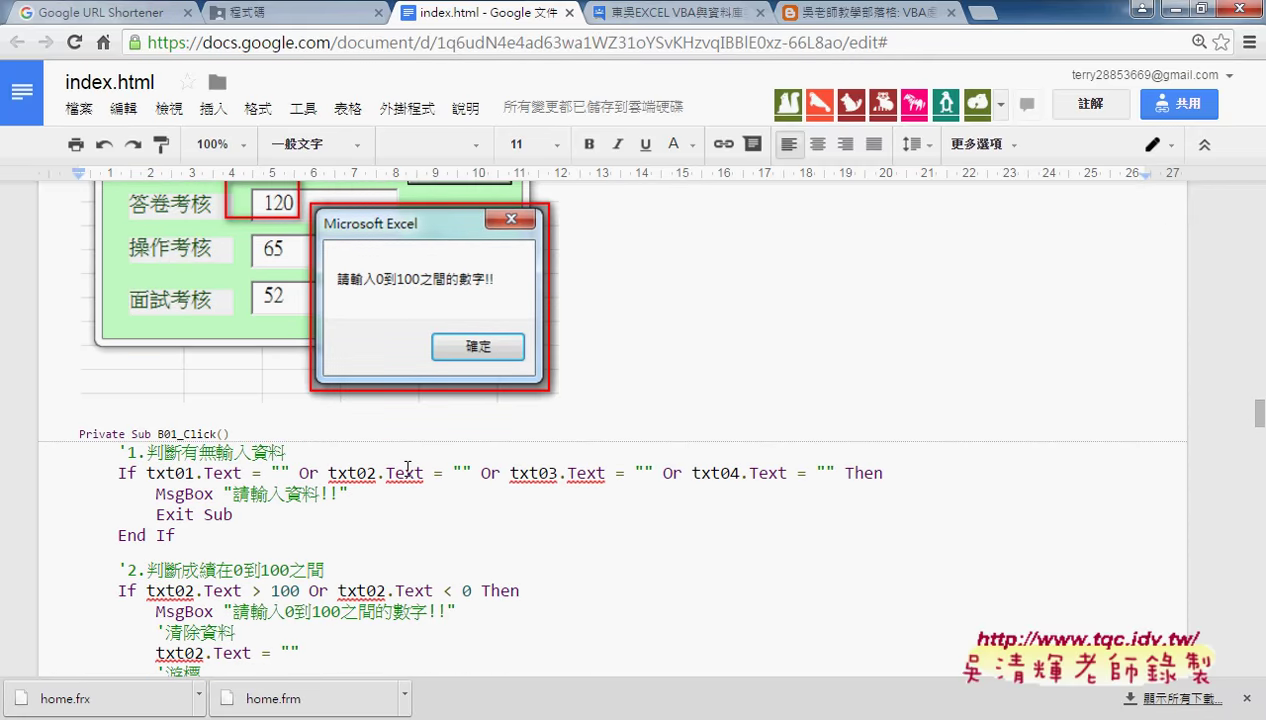
scroll(408, 468, "down", 4)
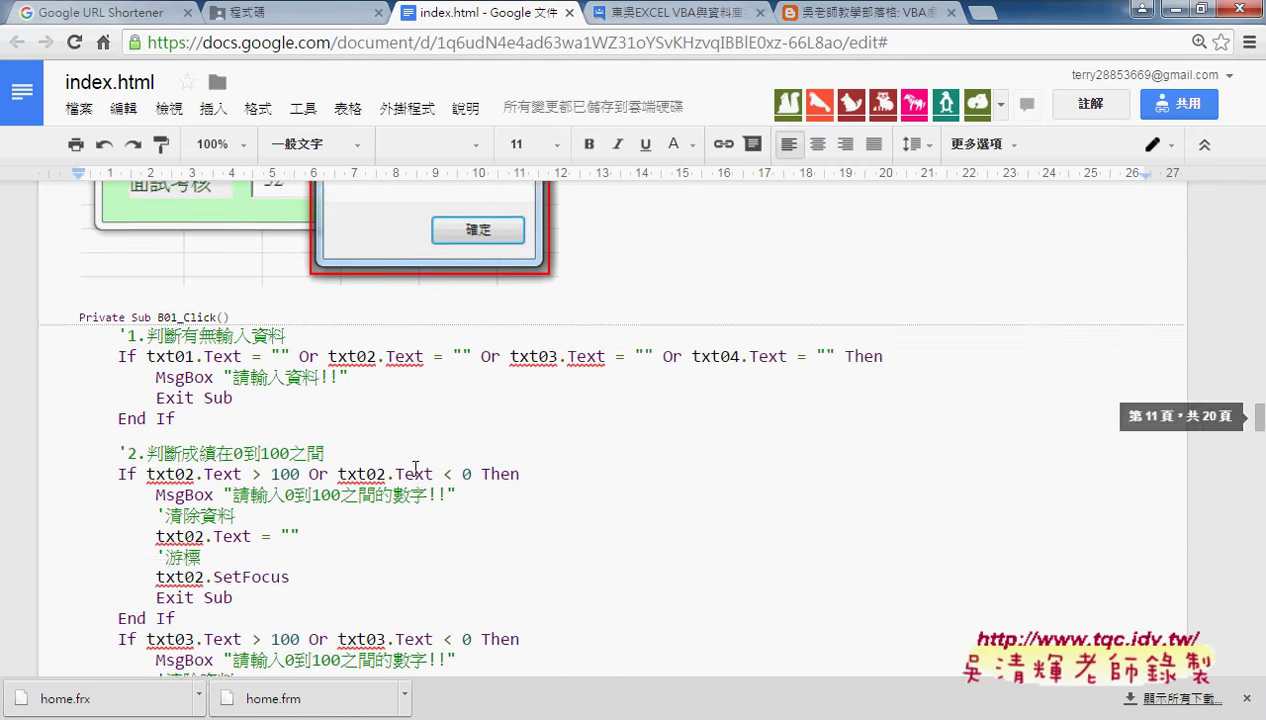
scroll(430, 475, "down", 4)
scroll(430, 475, "down", 4)
scroll(432, 479, "down", 4)
scroll(432, 479, "down", 4)
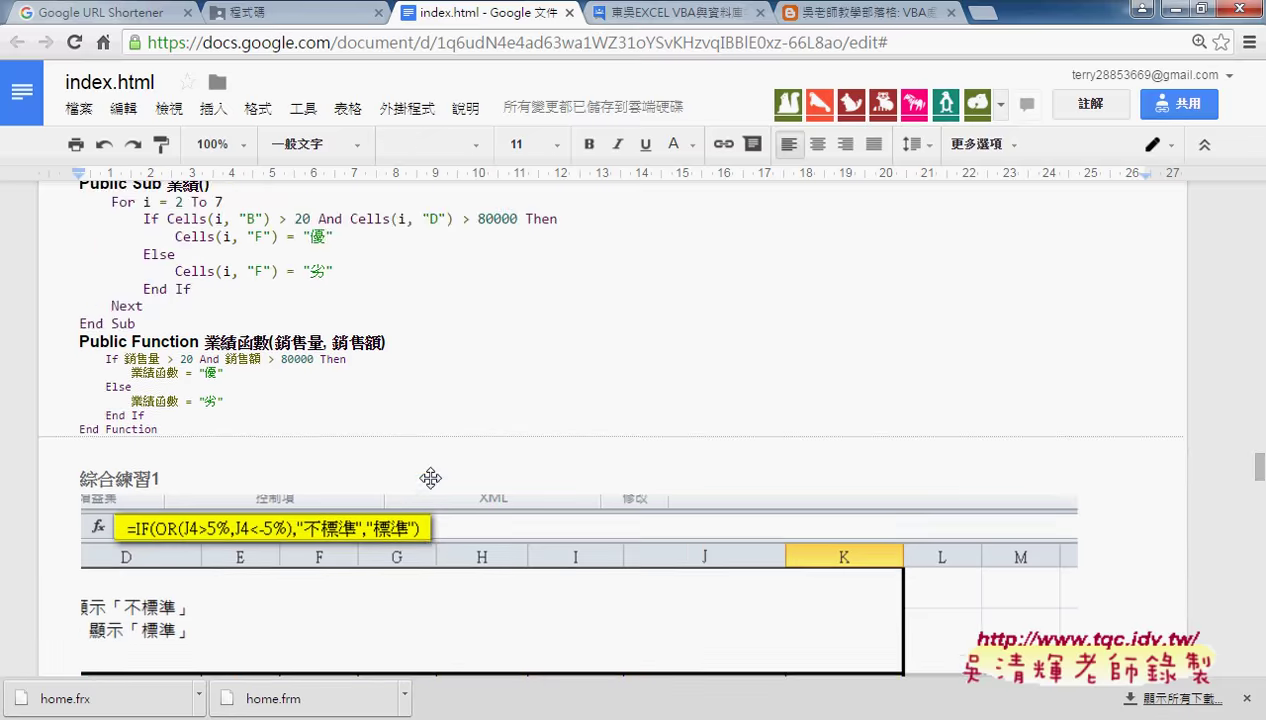
scroll(424, 398, "down", 4)
scroll(540, 540, "down", 4)
scroll(551, 549, "down", 5)
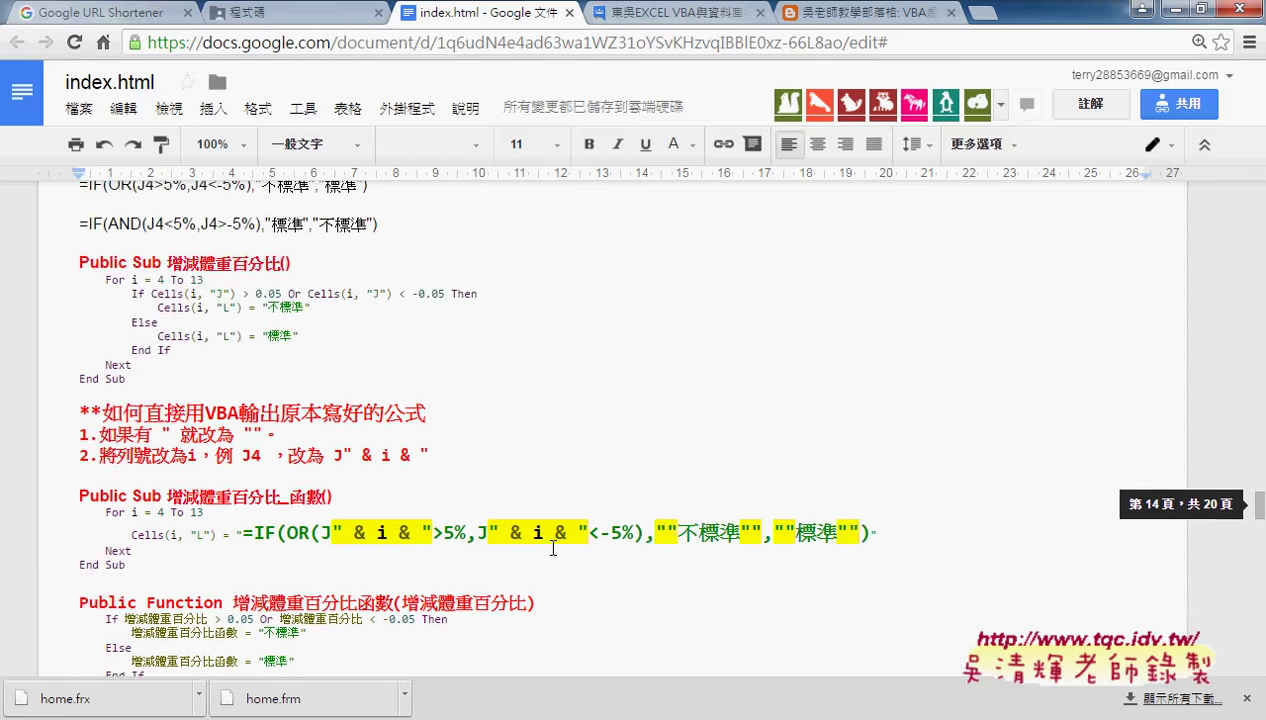
scroll(551, 549, "down", 4)
scroll(552, 548, "down", 4)
scroll(553, 548, "down", 2)
scroll(553, 548, "down", 5)
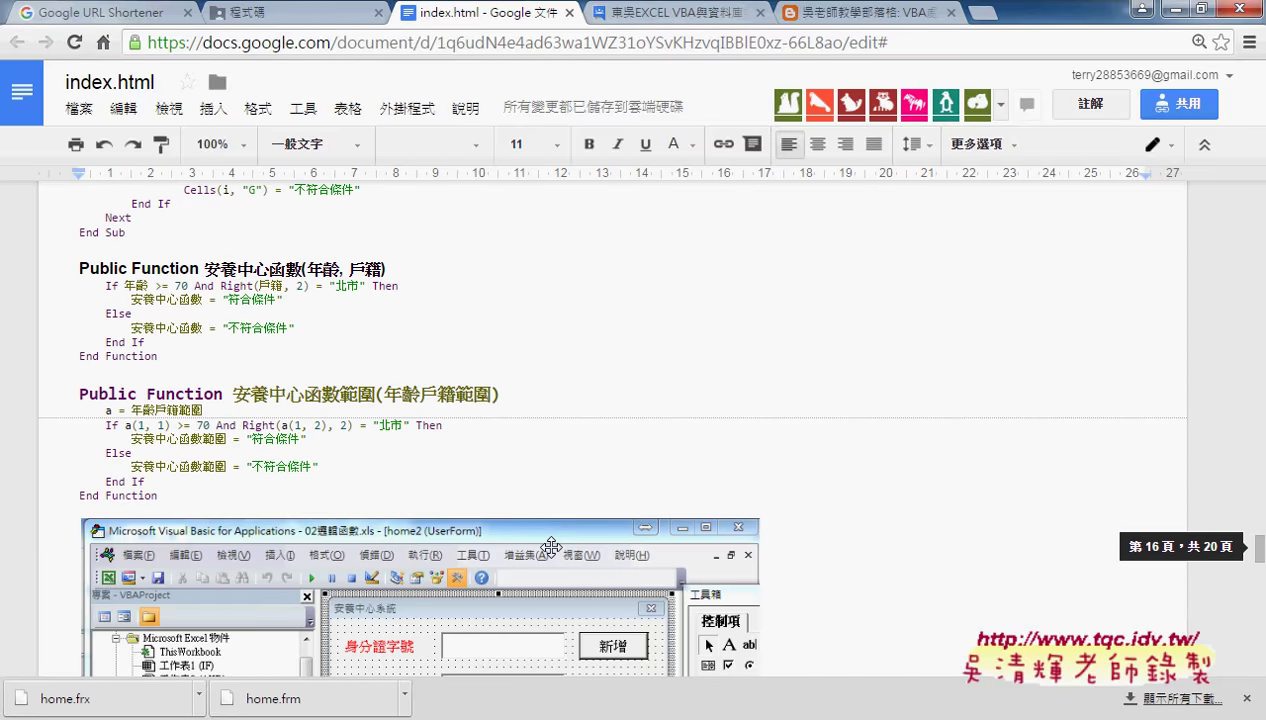